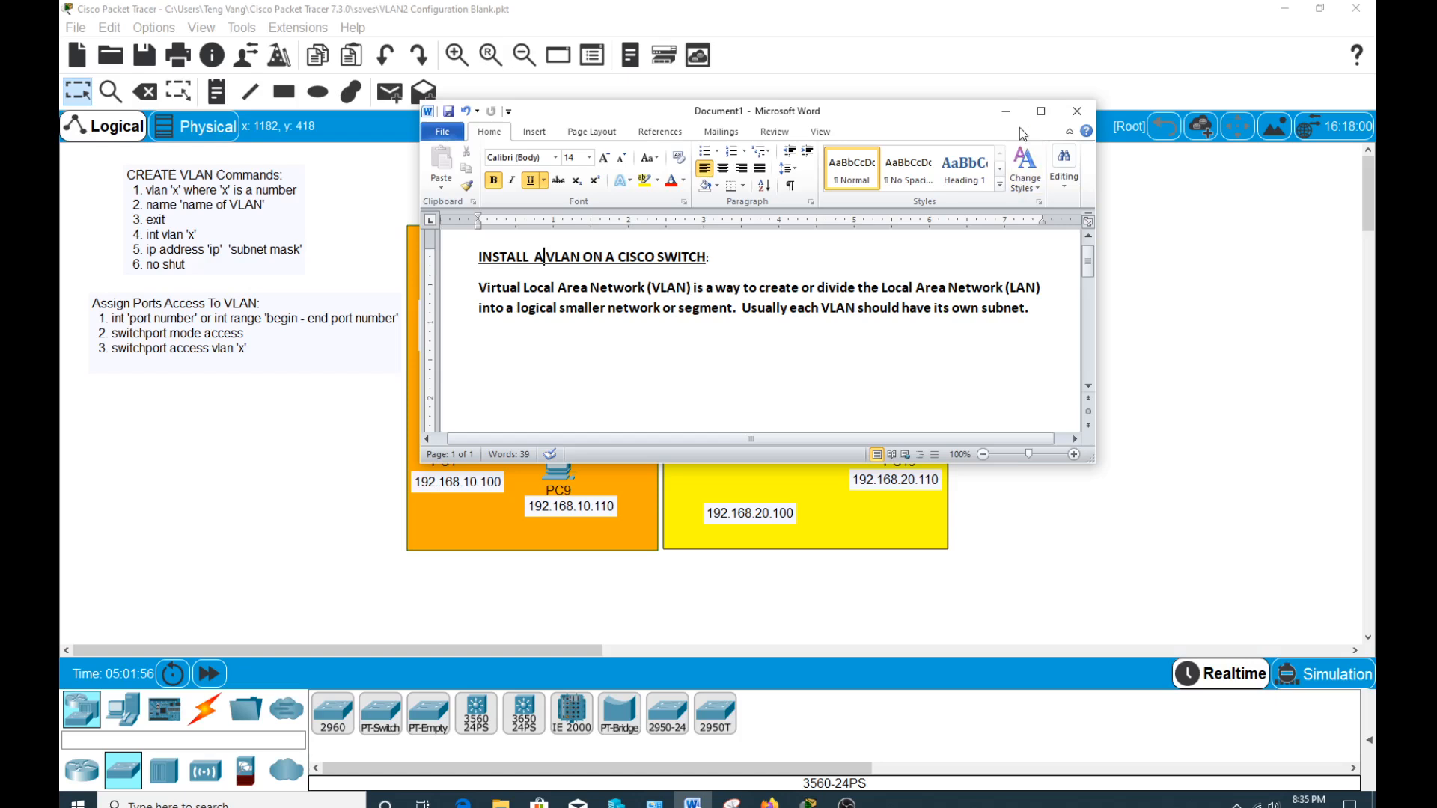
# Connect PC1's FastEthernet0 port to FastEthernet0/1 on the multilayer switch with a copper straight-through cable.
pyautogui.click(1006, 111)
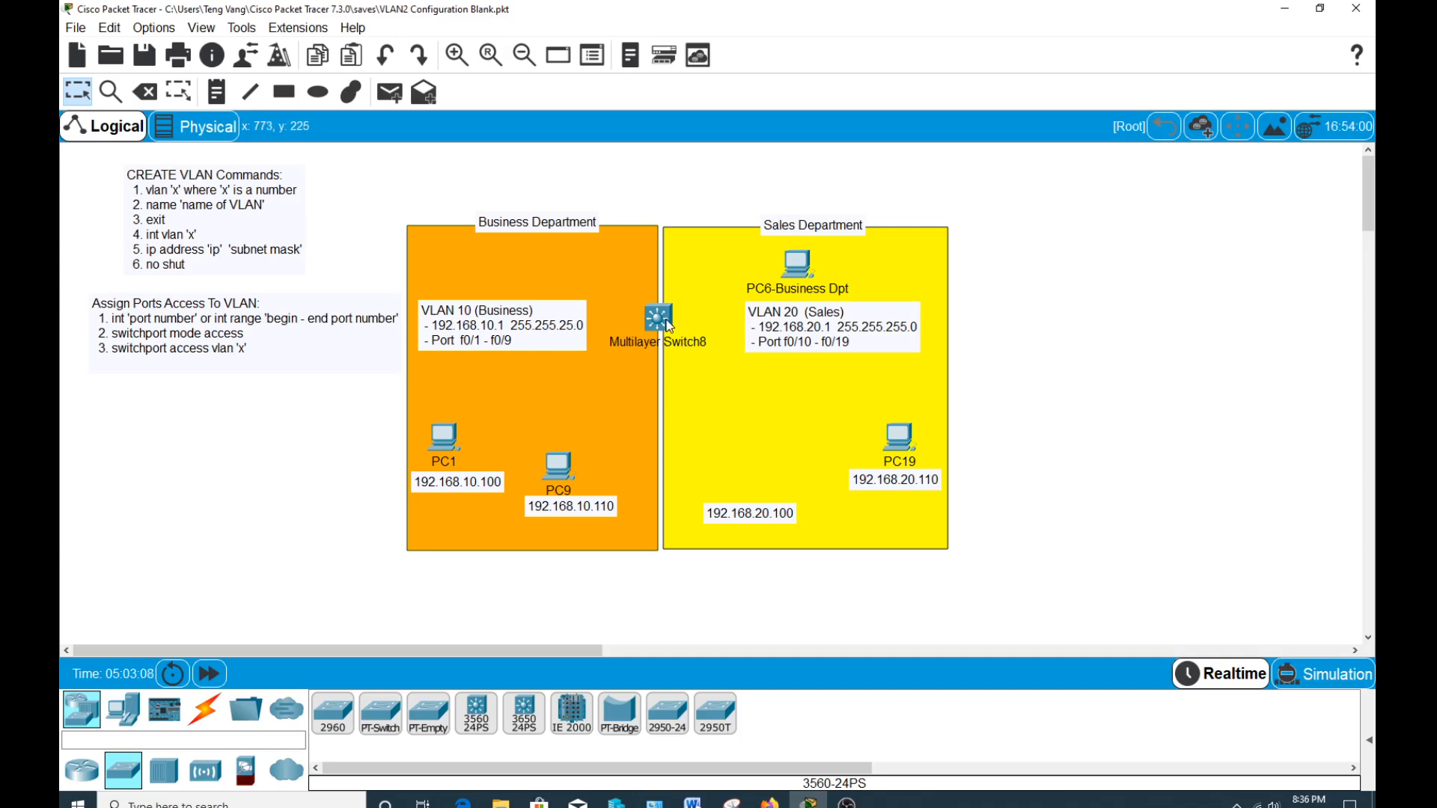
pyautogui.click(211, 721)
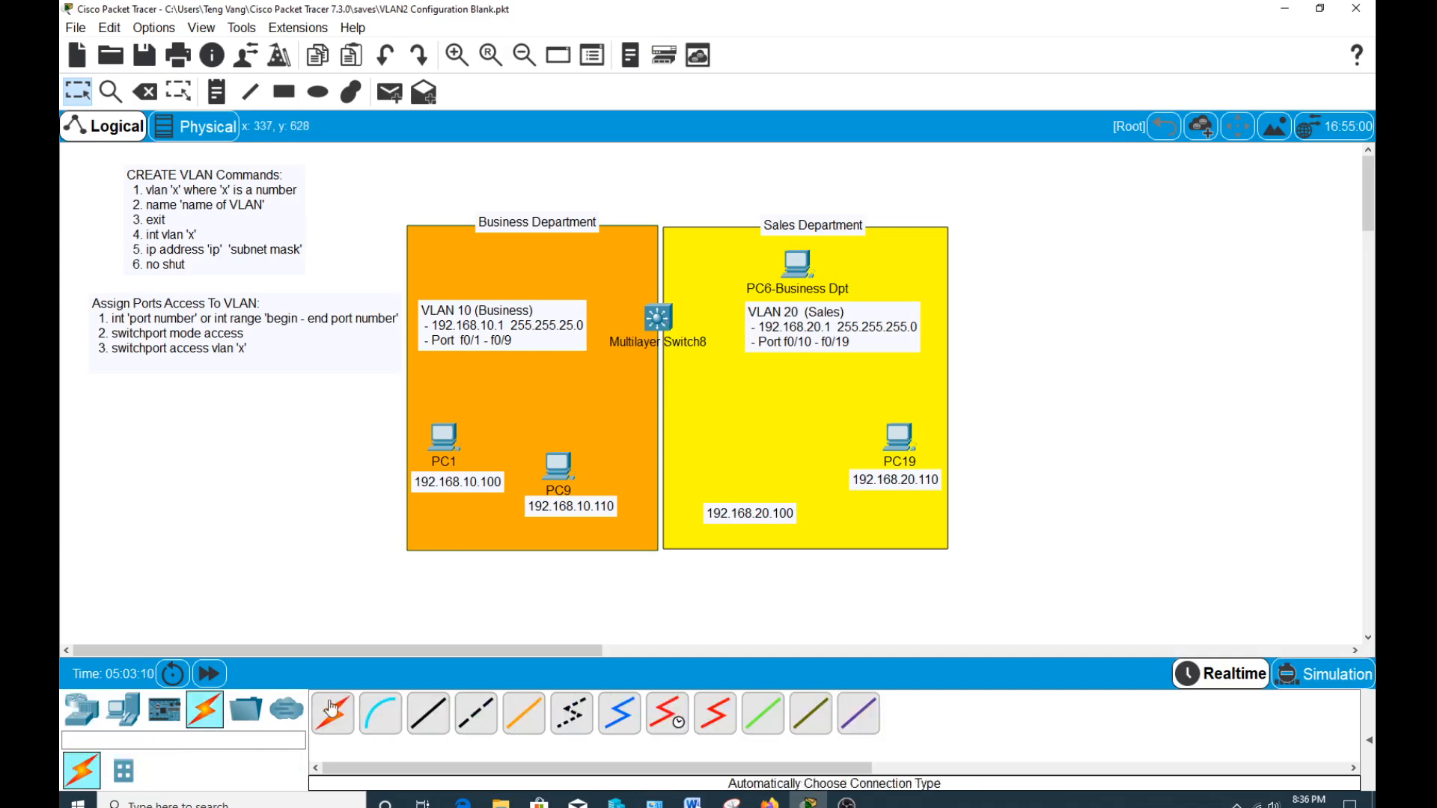
pyautogui.click(427, 713)
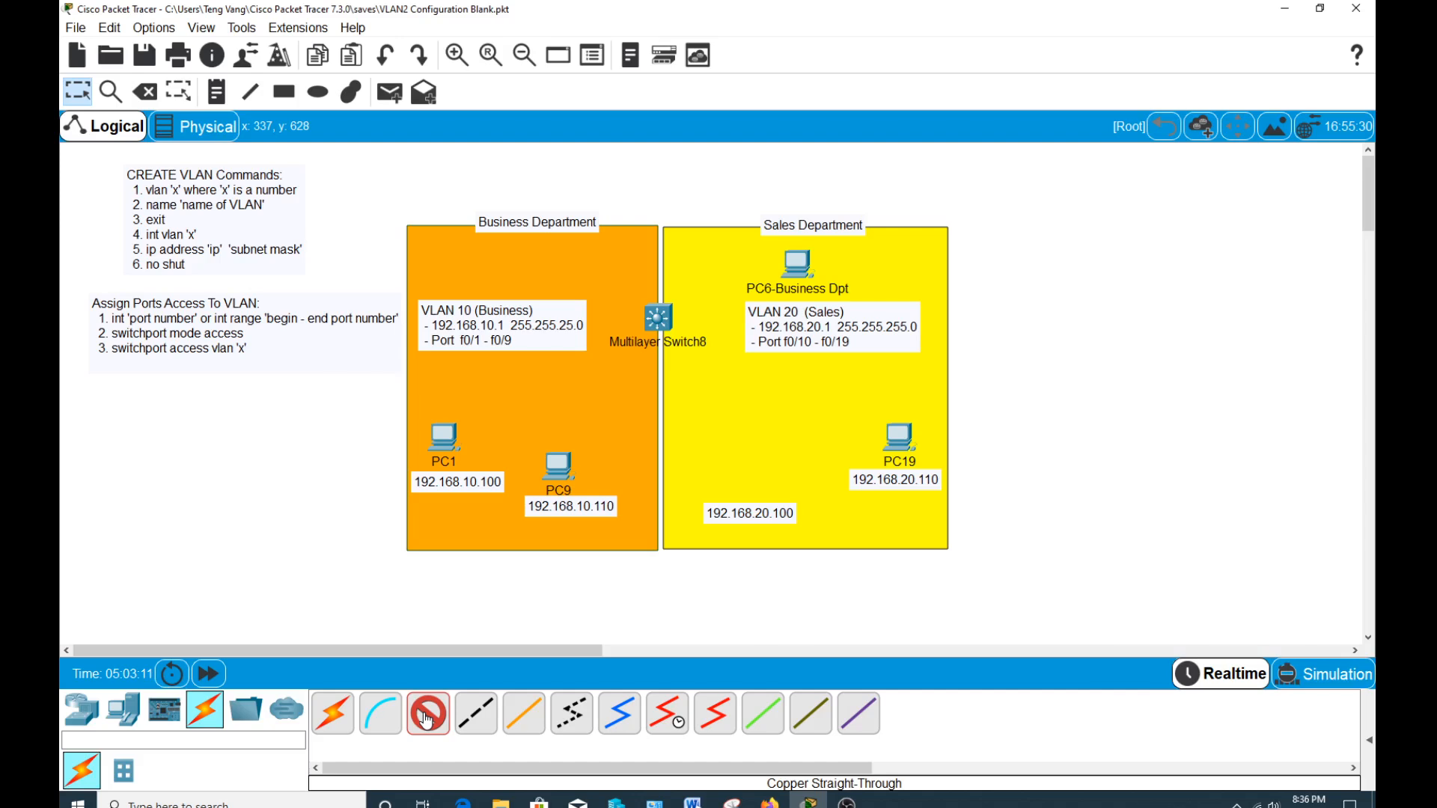
pyautogui.click(449, 452)
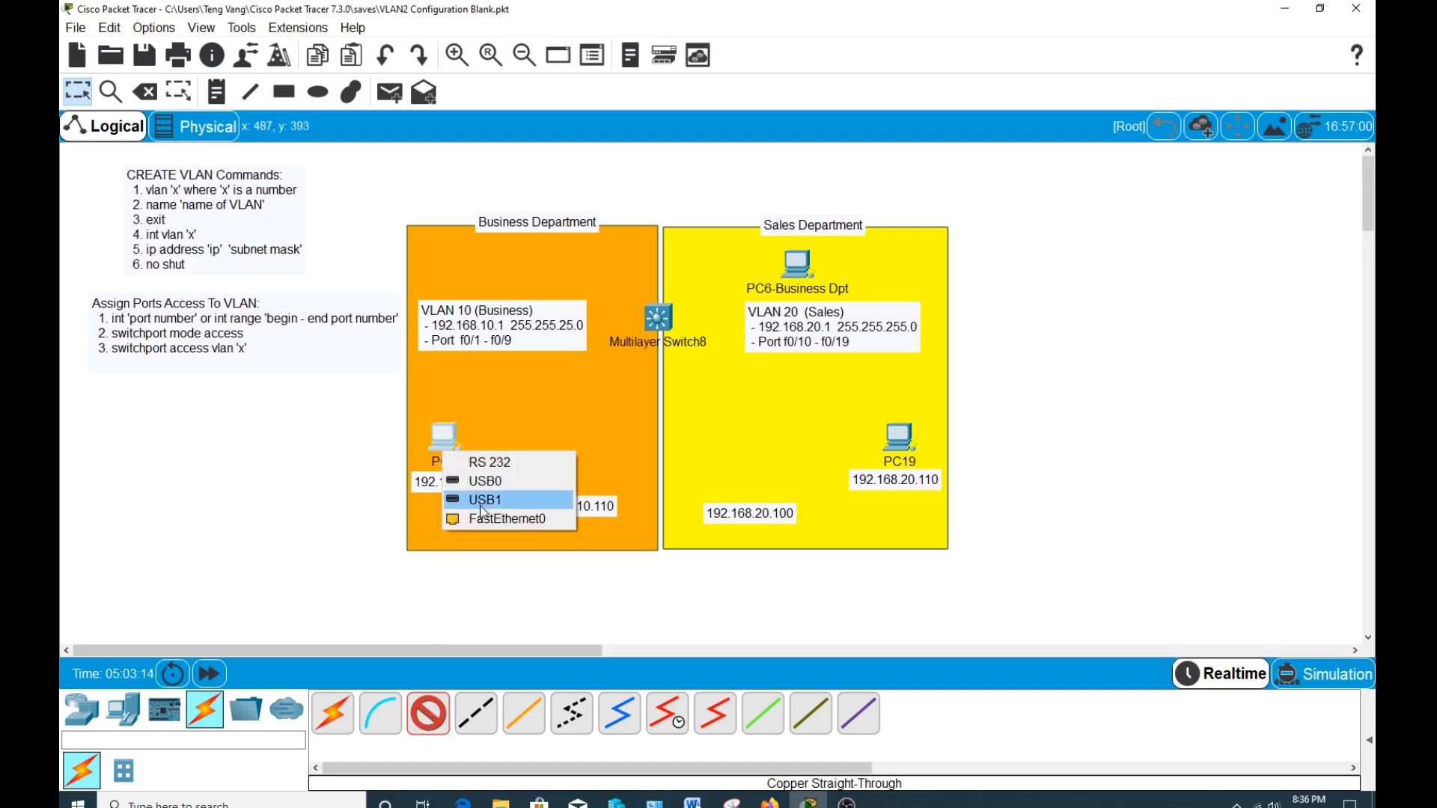
pyautogui.click(494, 518)
pyautogui.click(657, 319)
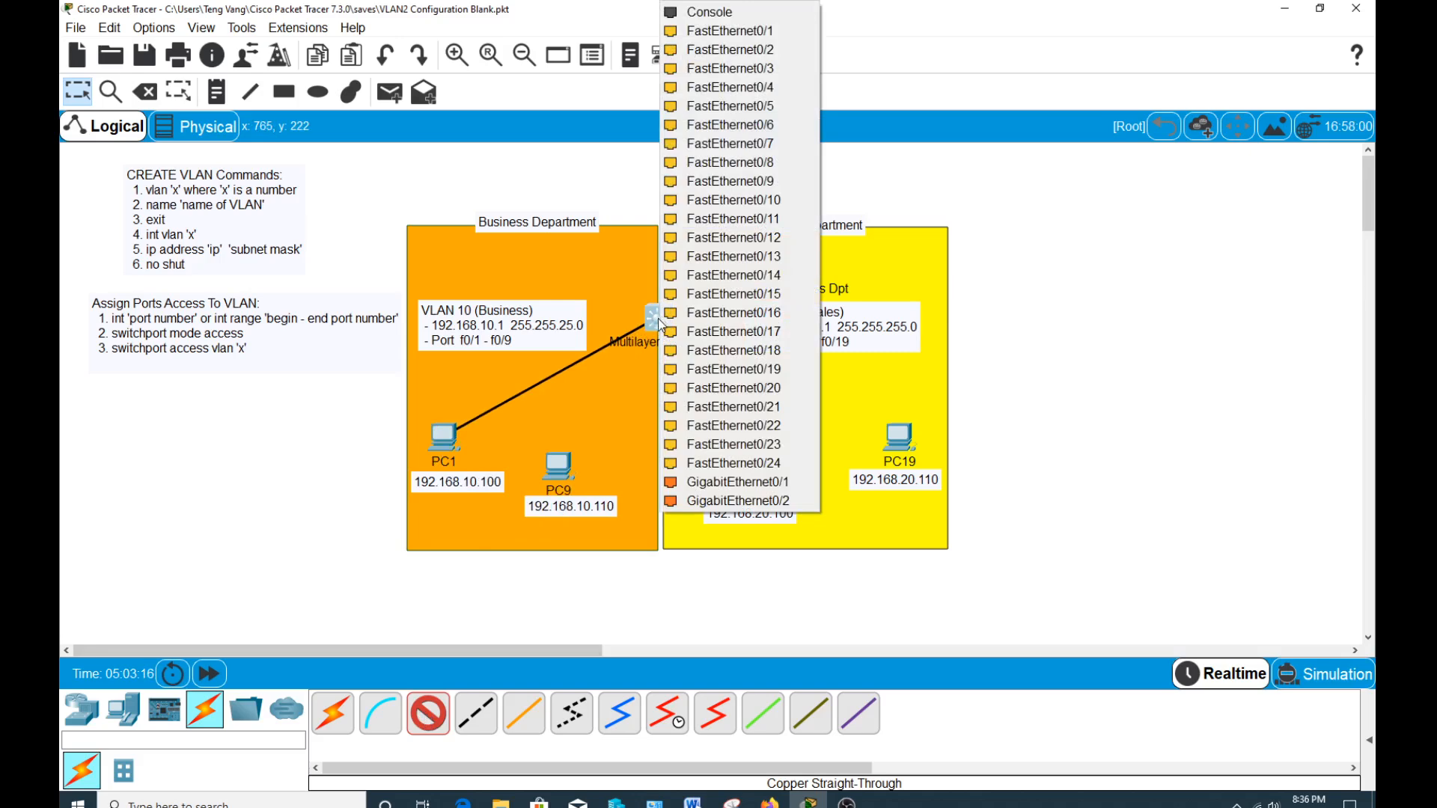
pyautogui.click(729, 31)
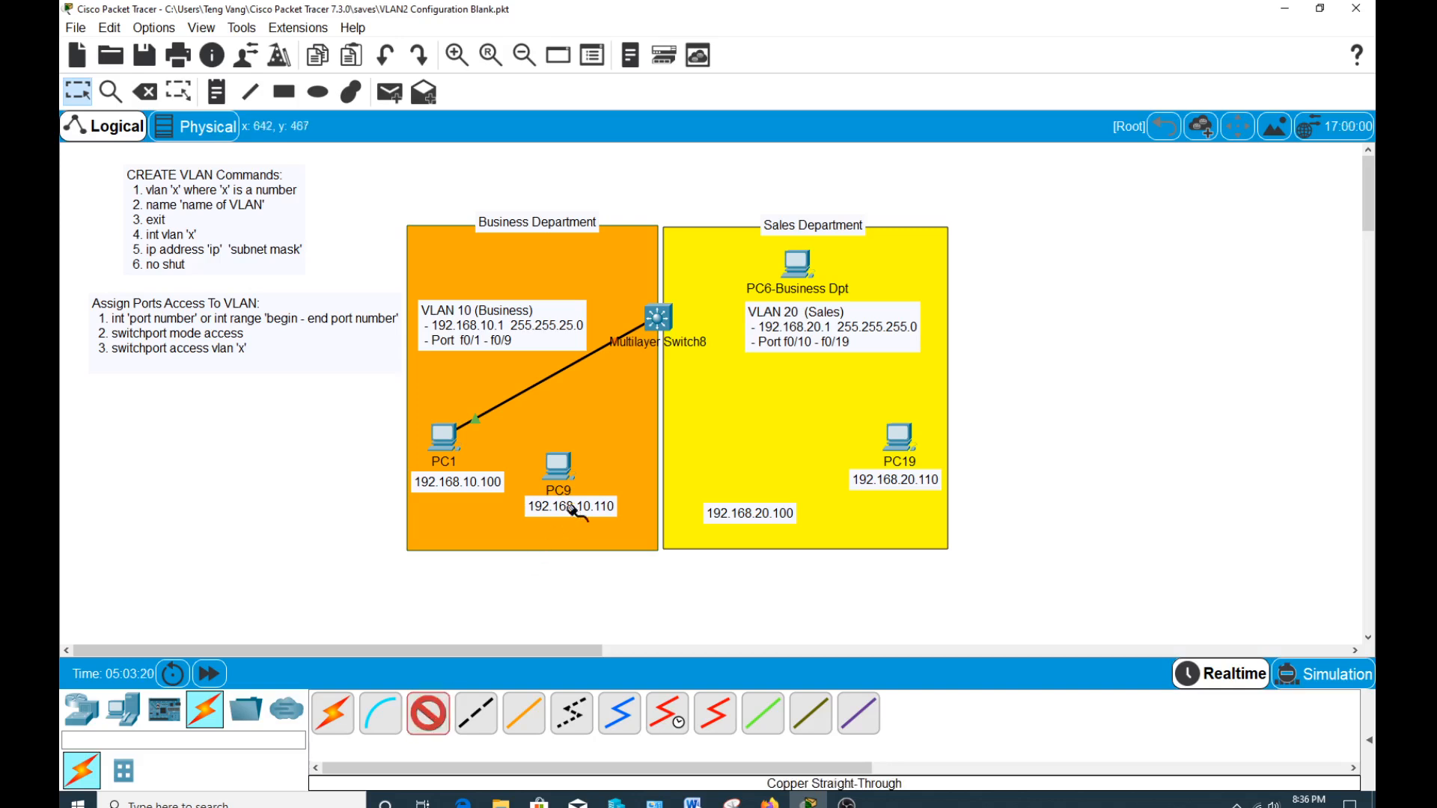
# Connect PC9 to FastEthernet0/9 on the multilayer switch with a copper straight-through cable.
pyautogui.click(561, 473)
pyautogui.click(606, 540)
pyautogui.click(658, 320)
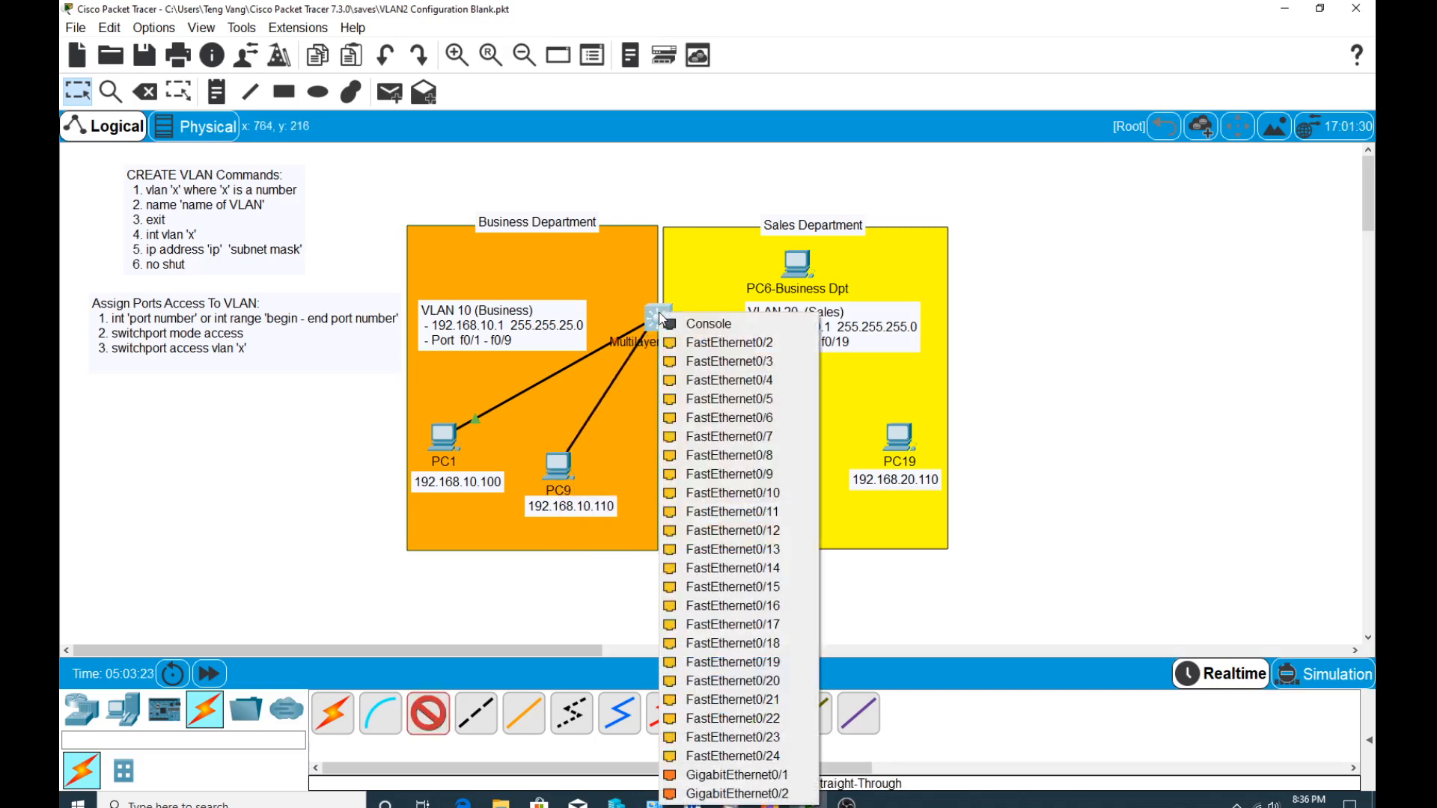
pyautogui.click(718, 473)
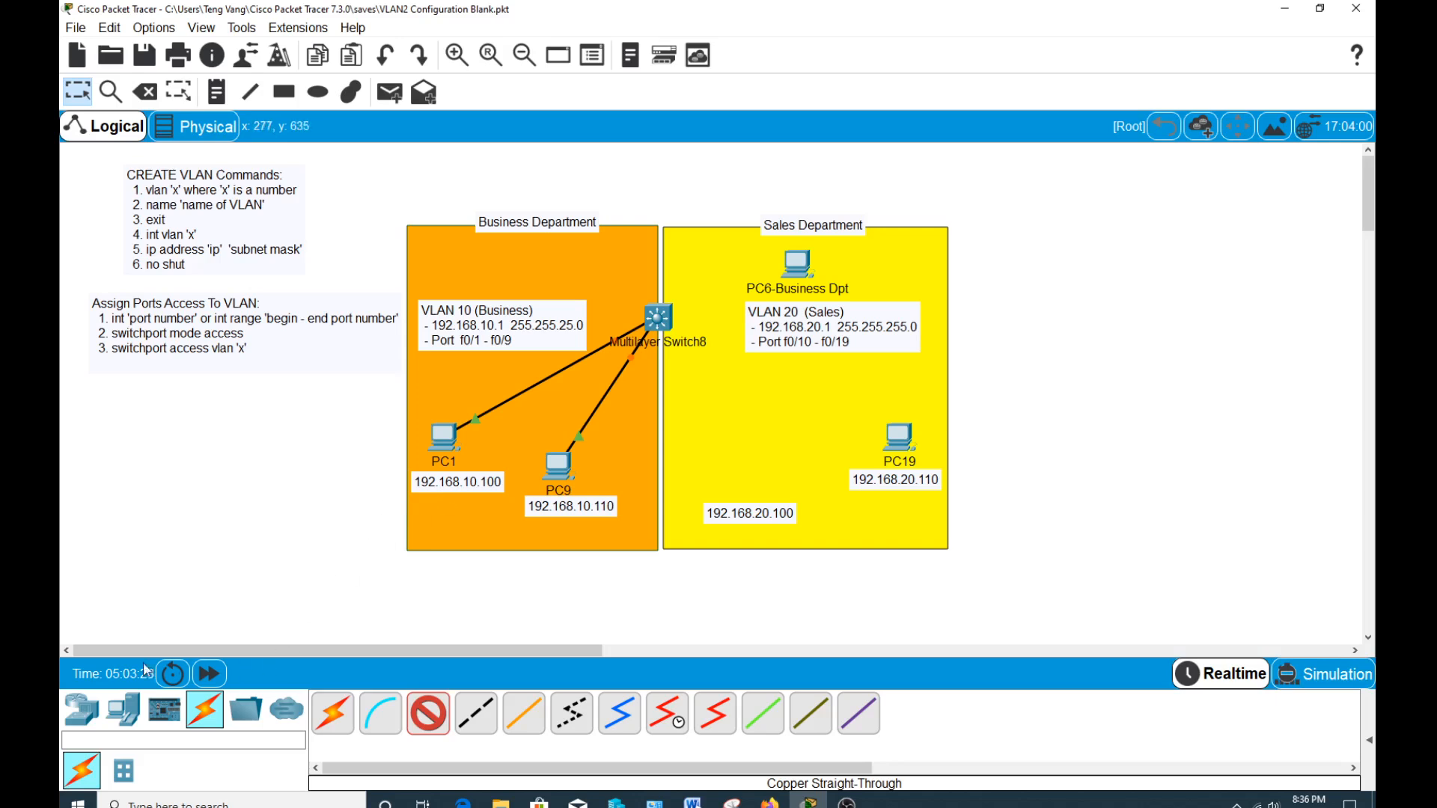
# Add a PC above the 192.168.20.100 label in the Sales Department and rename it PC10.
pyautogui.click(124, 710)
pyautogui.click(333, 713)
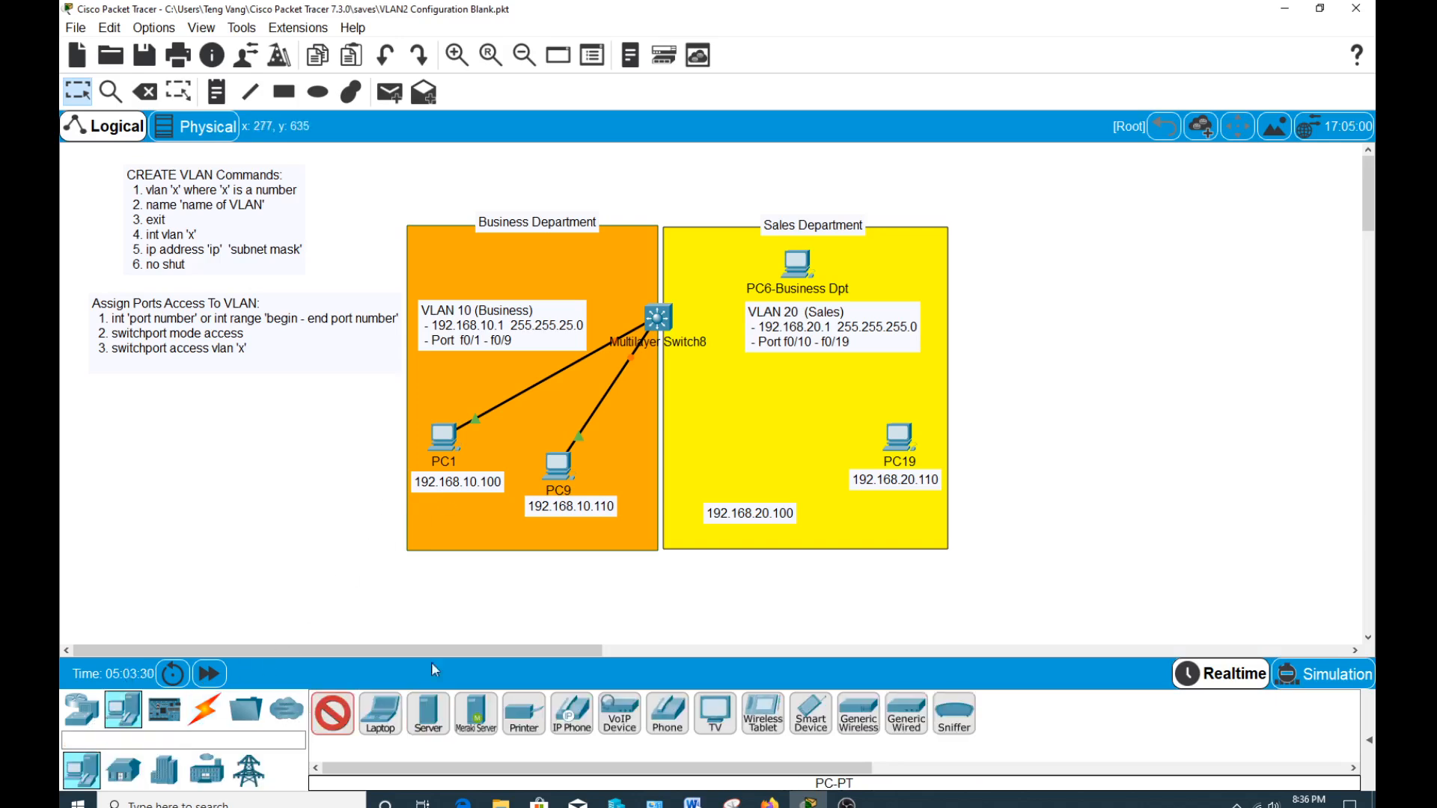
pyautogui.click(741, 483)
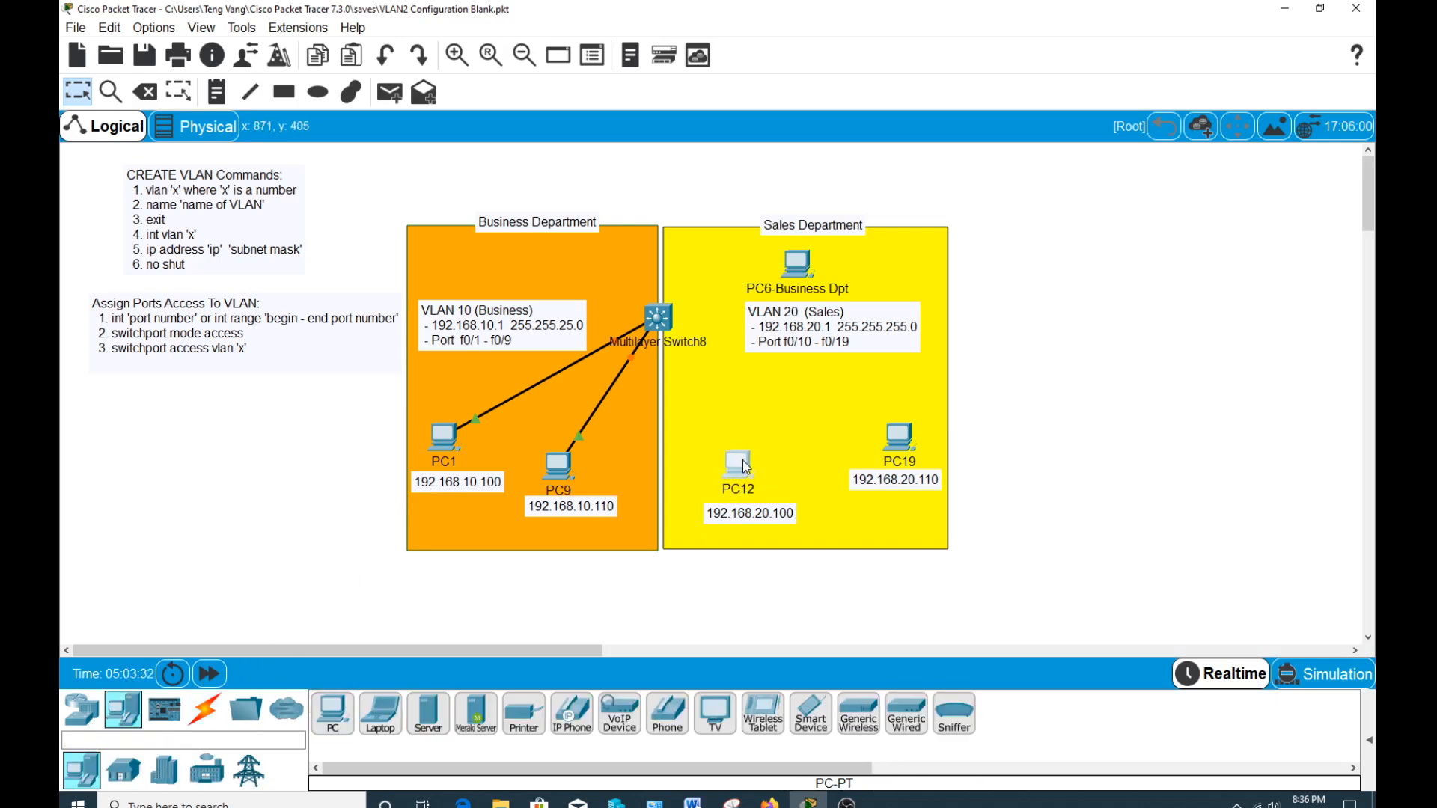
pyautogui.click(760, 490)
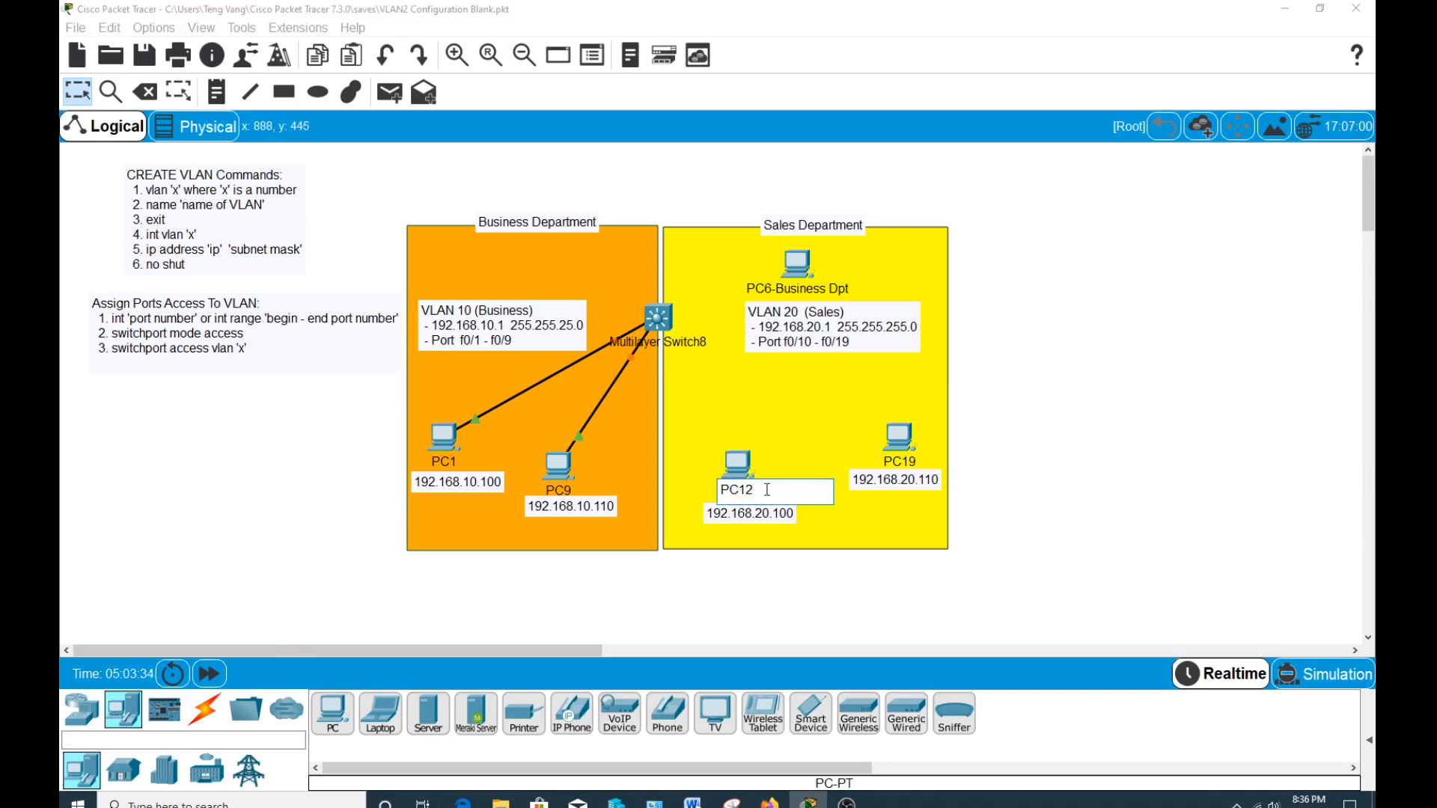
pyautogui.press('BackSpace')
pyautogui.press('BackSpace')
pyautogui.write('10')
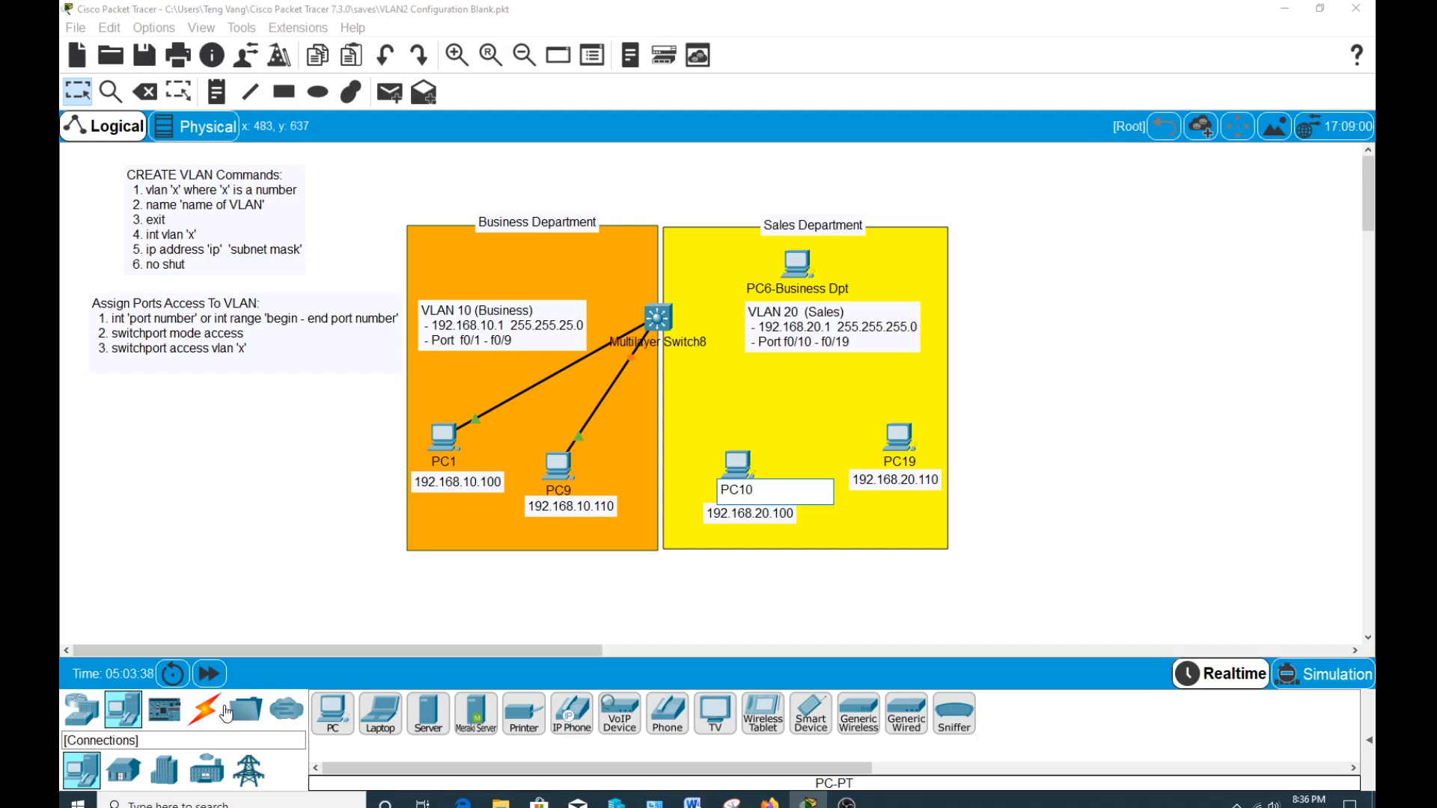
# Connect PC10 to FastEthernet0/10 on the multilayer switch with a copper straight-through cable.
pyautogui.click(224, 713)
pyautogui.click(428, 713)
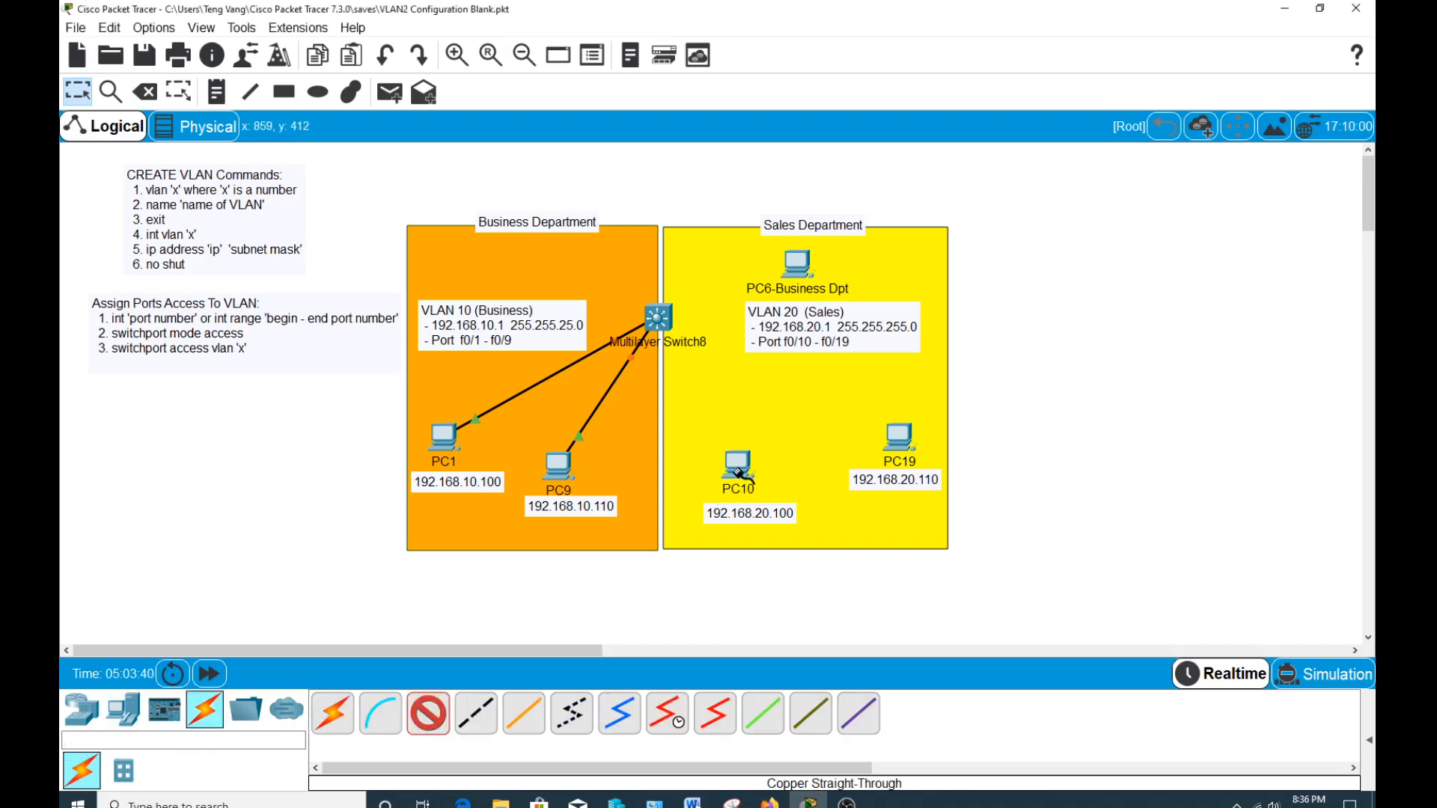
pyautogui.click(739, 473)
pyautogui.click(791, 552)
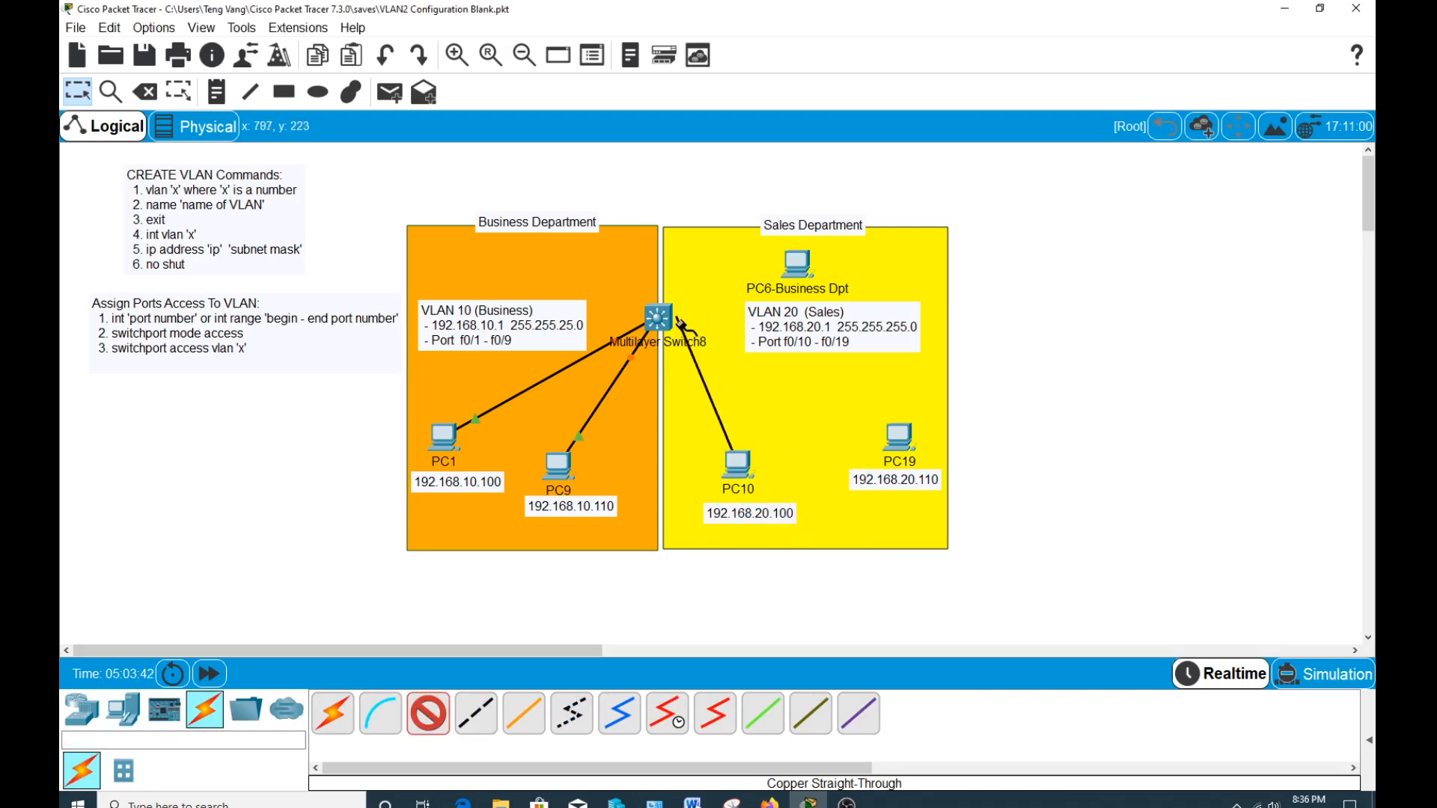
pyautogui.click(660, 317)
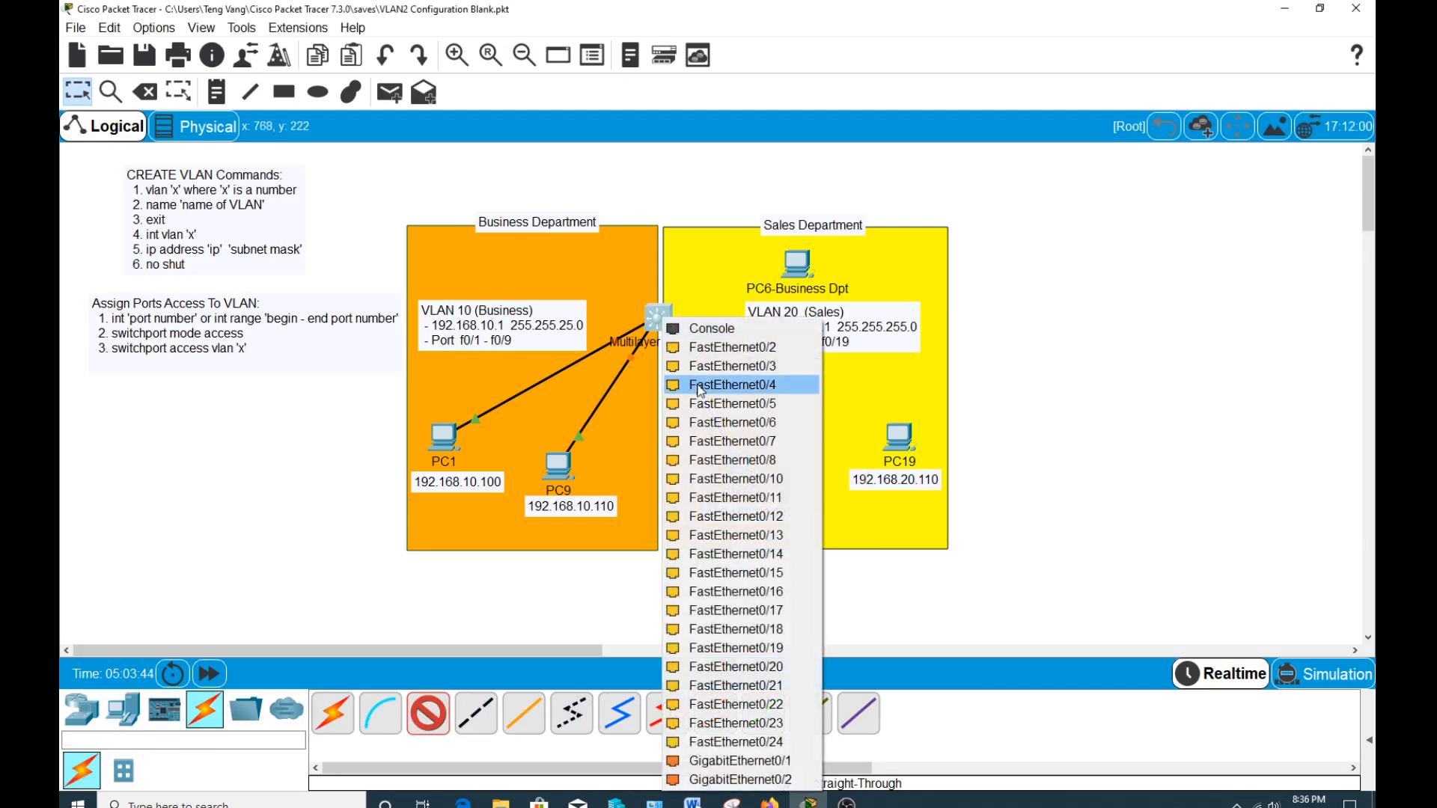
pyautogui.click(743, 481)
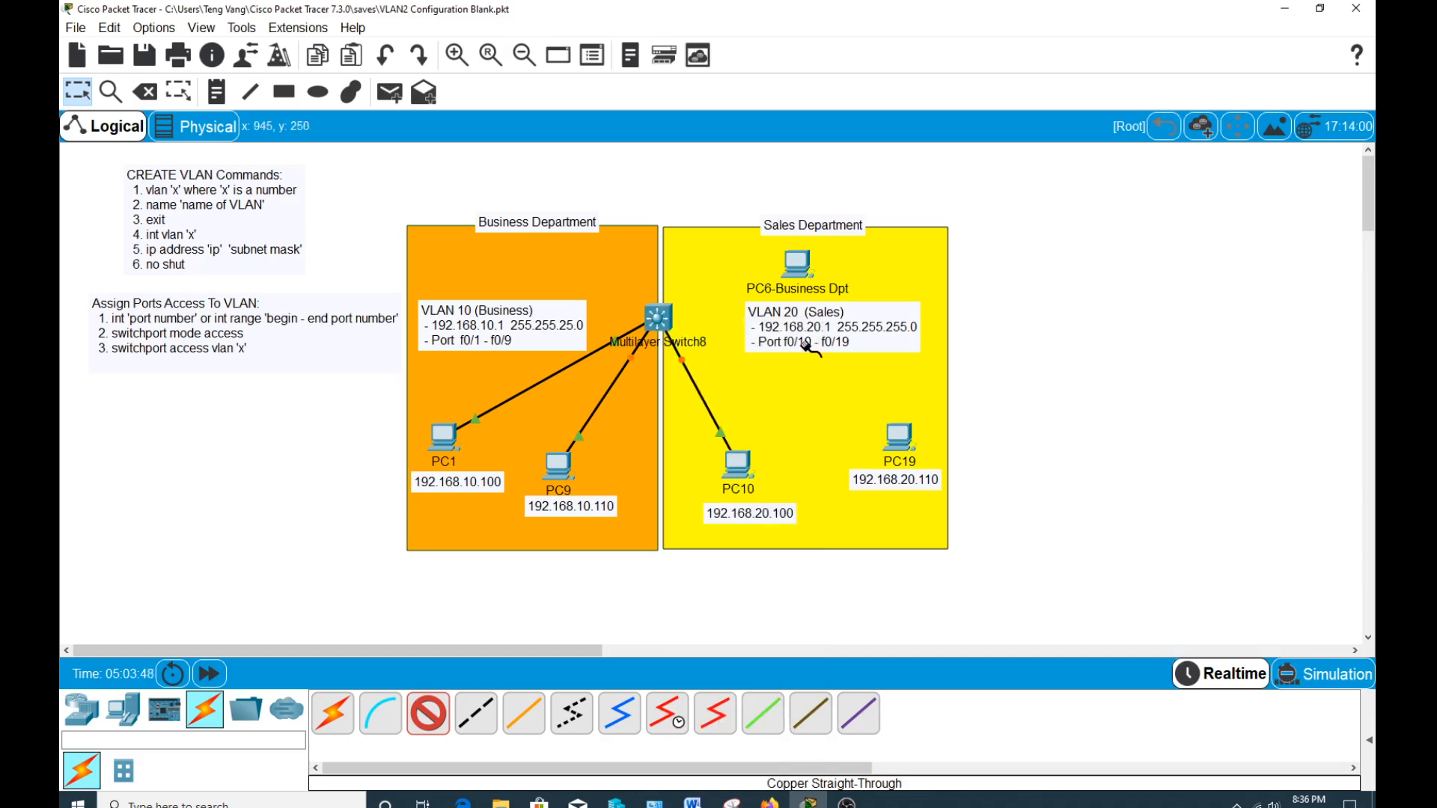
# Connect PC19's FastEthernet0 port to FastEthernet0/19 on the multilayer switch with a copper straight-through cable.
pyautogui.click(896, 438)
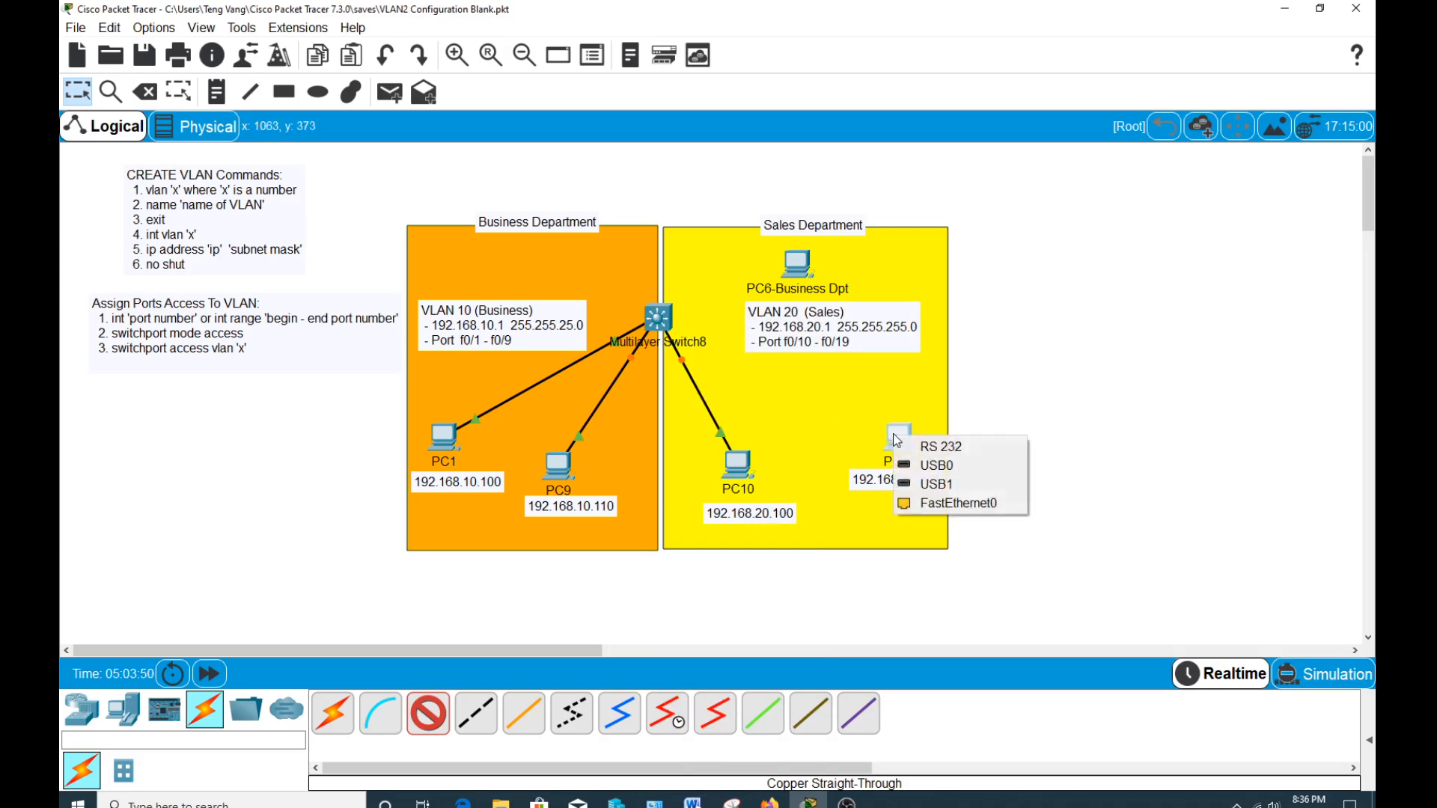
pyautogui.click(924, 502)
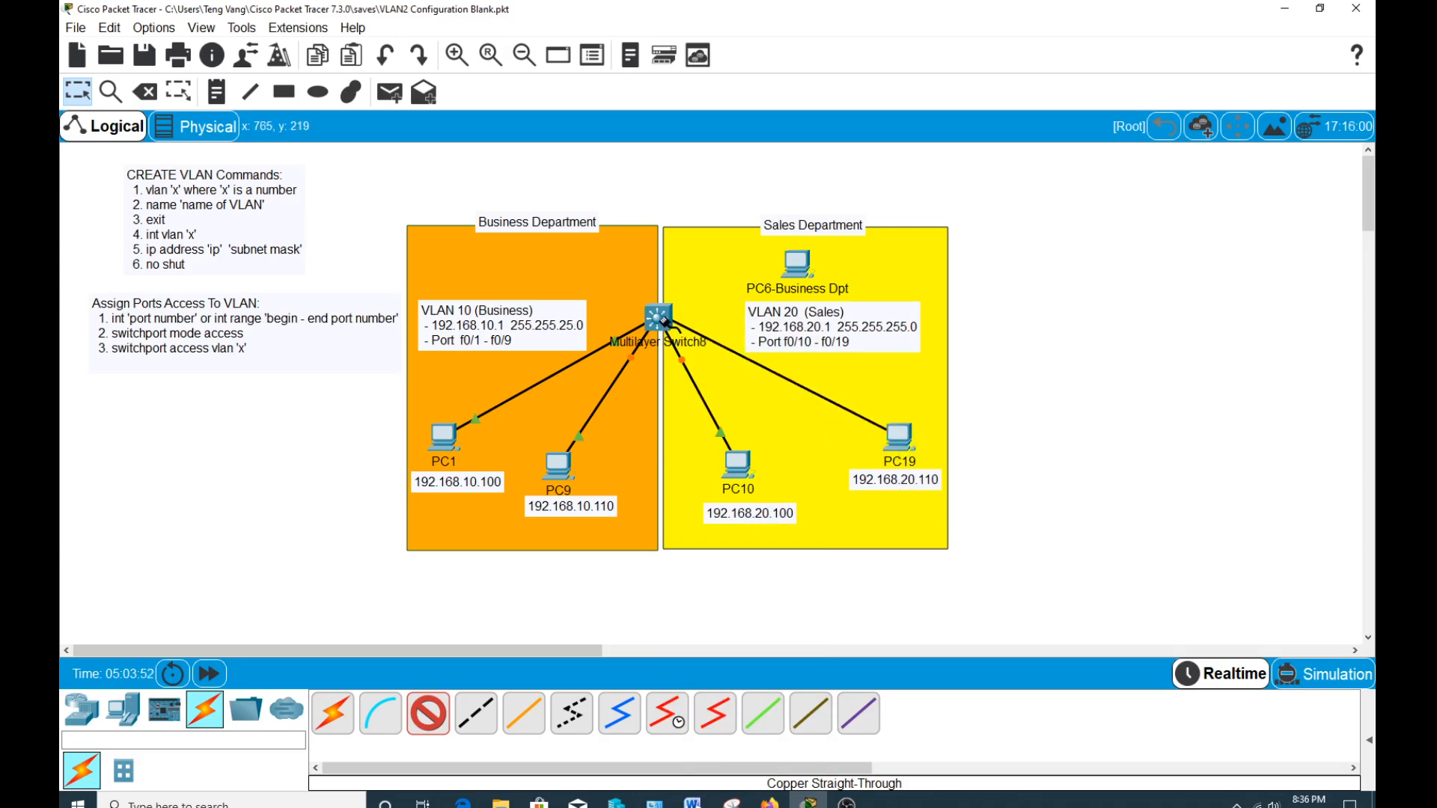
pyautogui.click(661, 321)
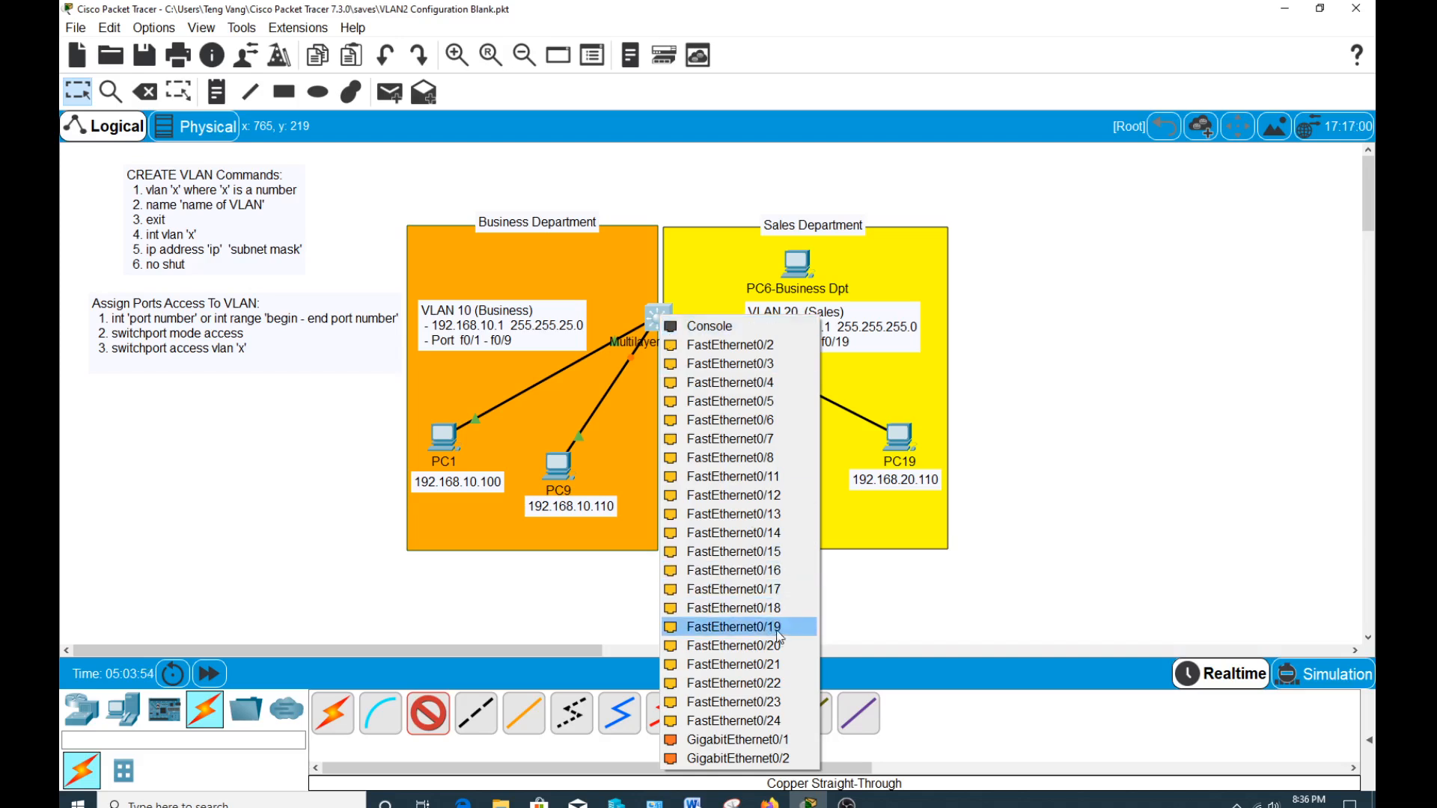
pyautogui.click(766, 633)
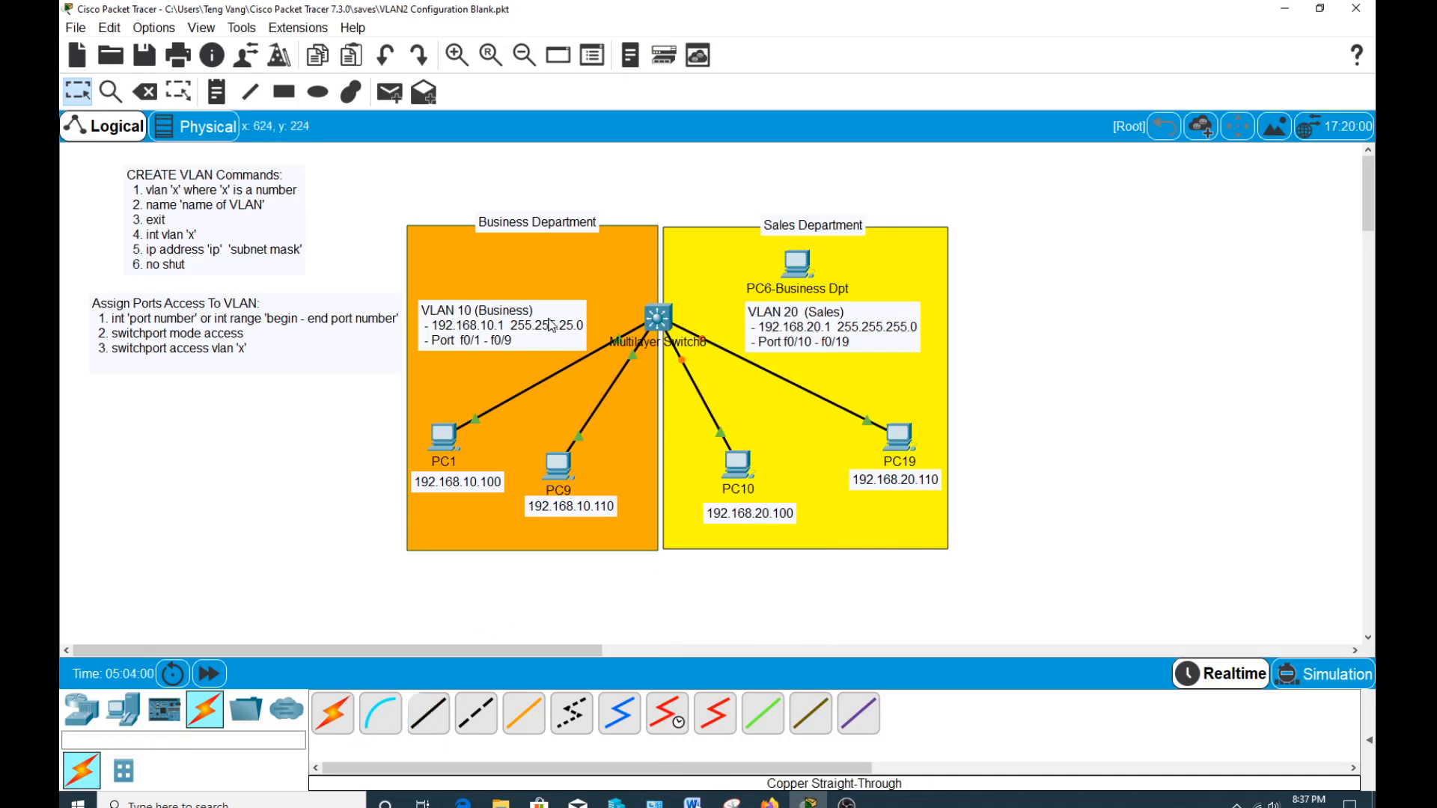
# Open the multilayer switch's command line and answer no to the initial configuration dialog.
pyautogui.click(660, 317)
pyautogui.moveTo(662, 166); pyautogui.dragTo(998, 57)
pyautogui.click(946, 85)
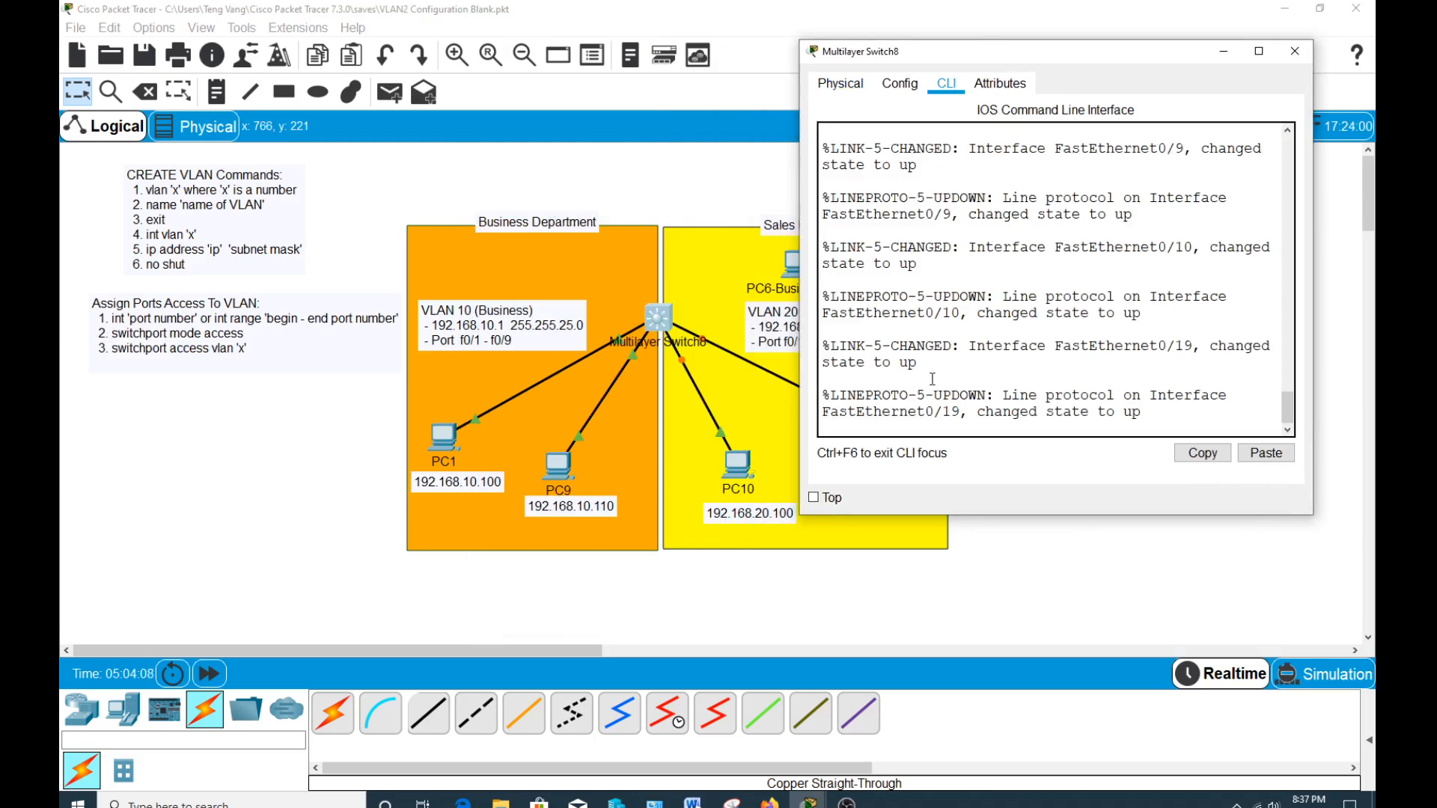
pyautogui.press('Return')
pyautogui.write('no')
pyautogui.press('Return')
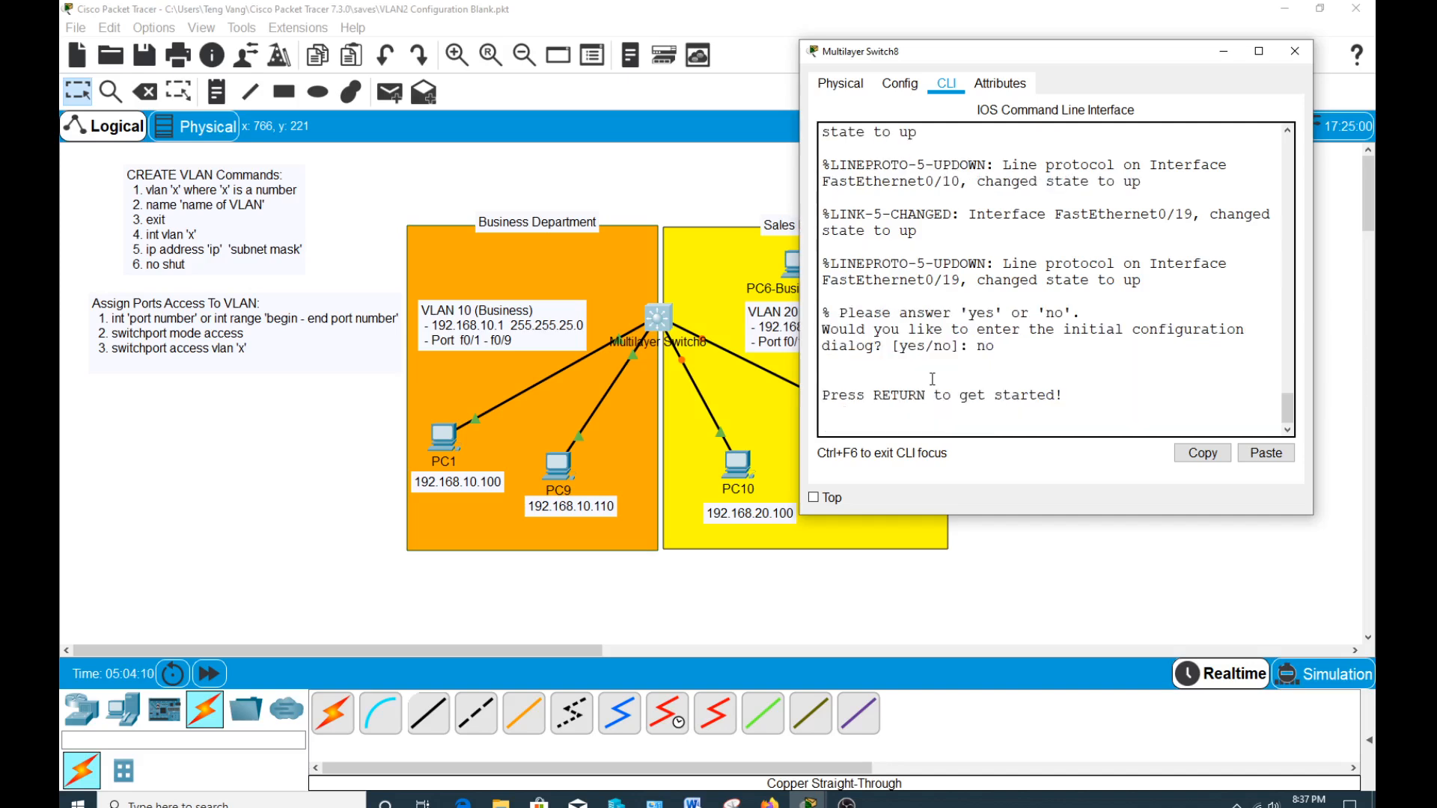
# Start the switch console session and enter privileged mode with en, followed by global configuration mode with conf t.
pyautogui.press('Return')
pyautogui.write('en')
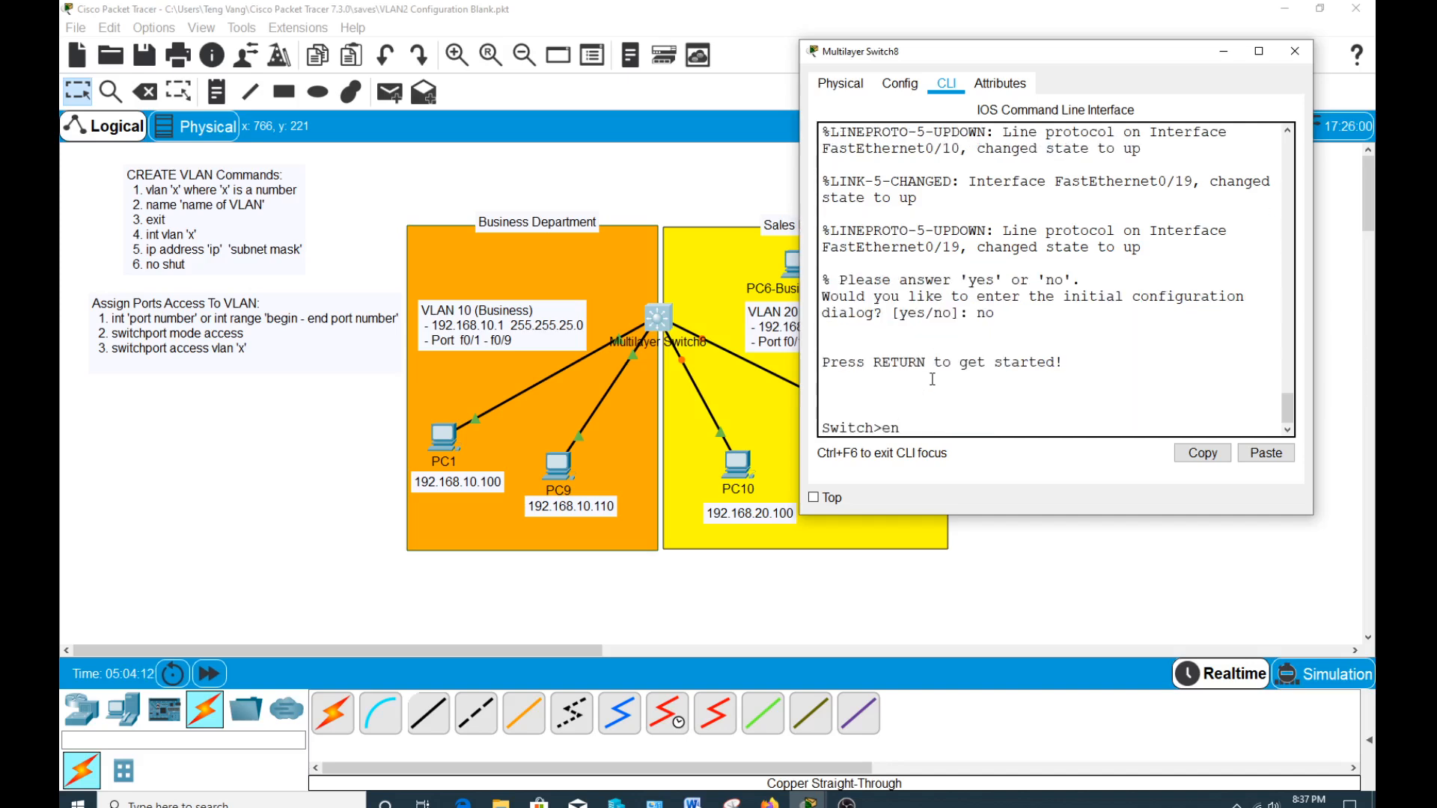
pyautogui.press('Return')
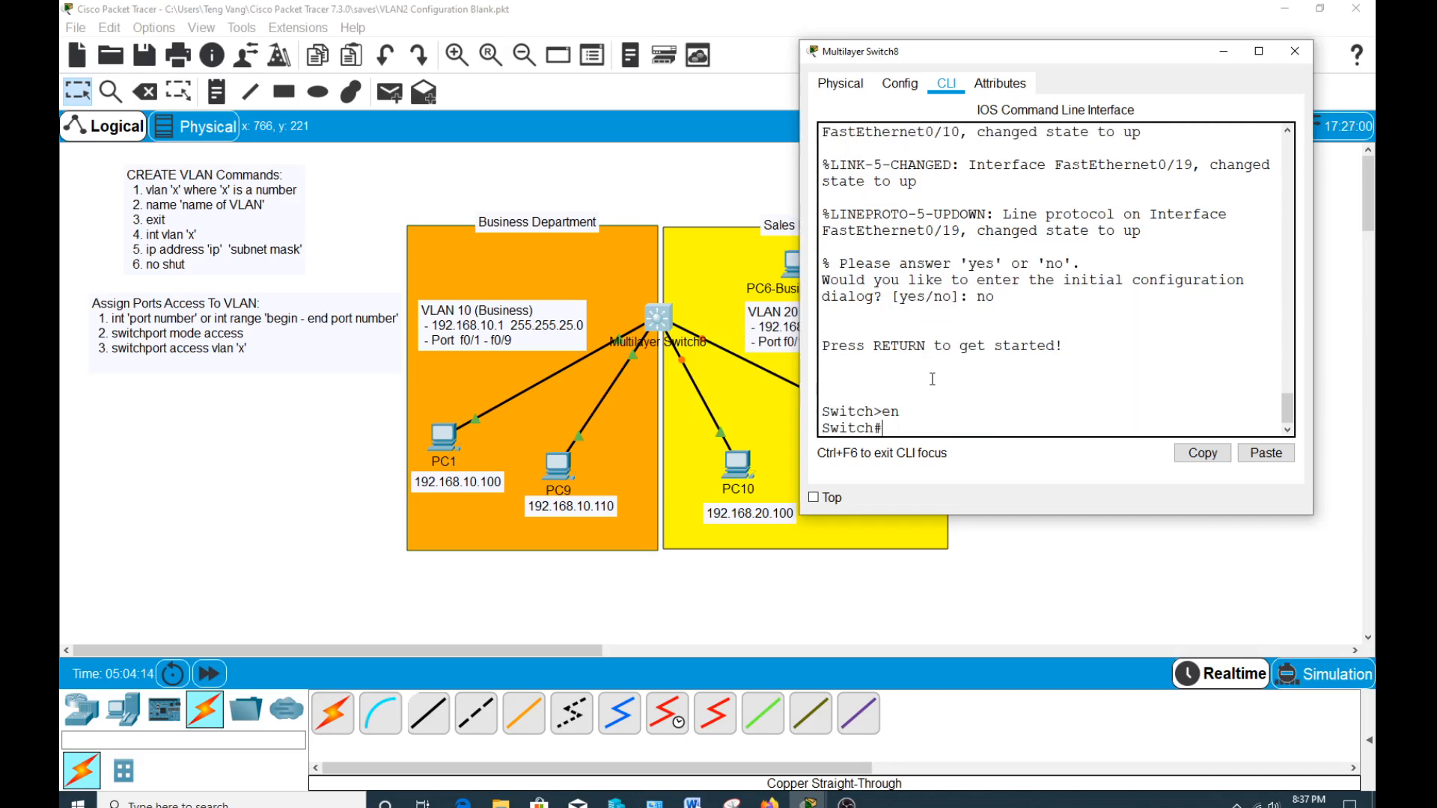
pyautogui.moveTo(935, 61); pyautogui.dragTo(975, 60)
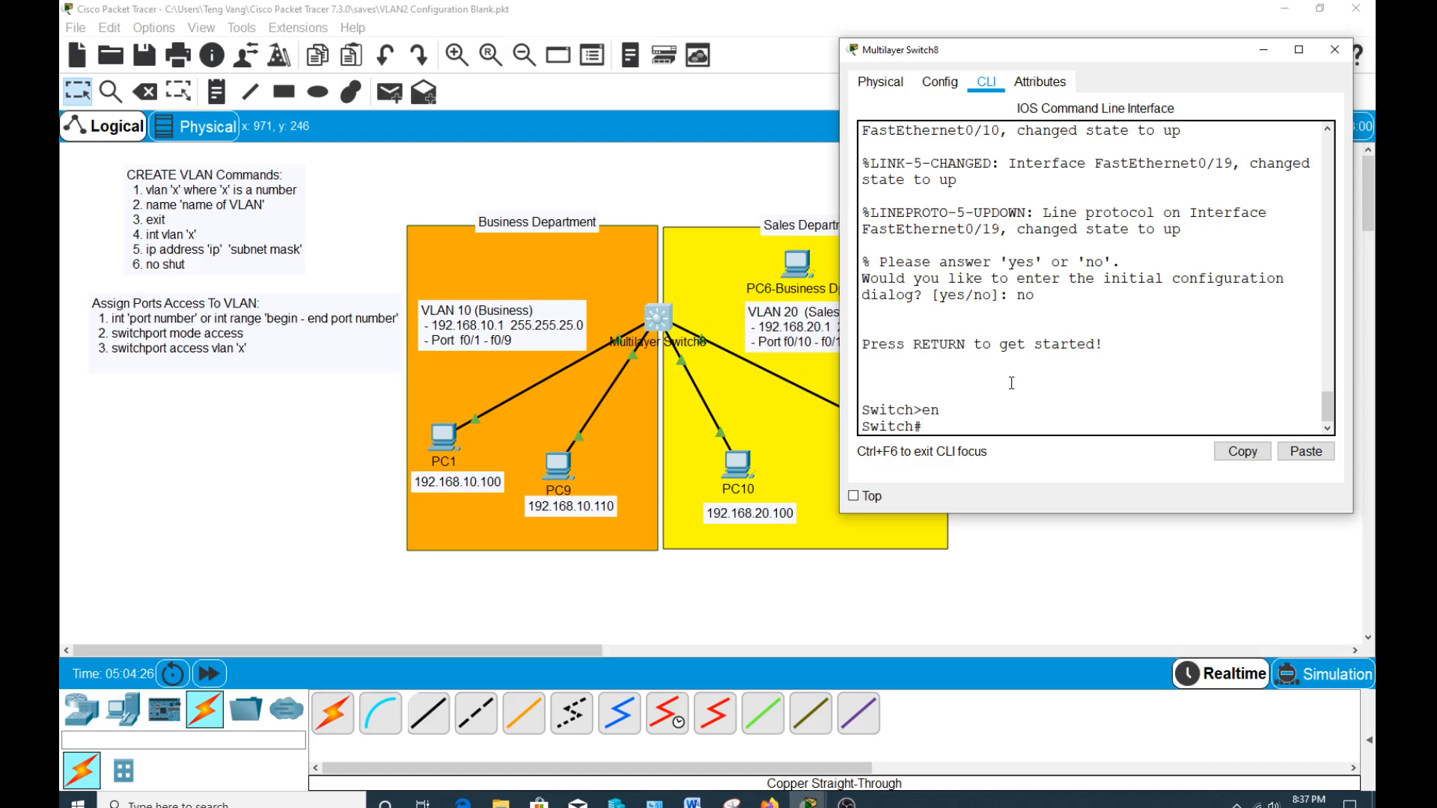
pyautogui.write('l')
pyautogui.press('BackSpace')
pyautogui.write('conf t')
pyautogui.press('Return')
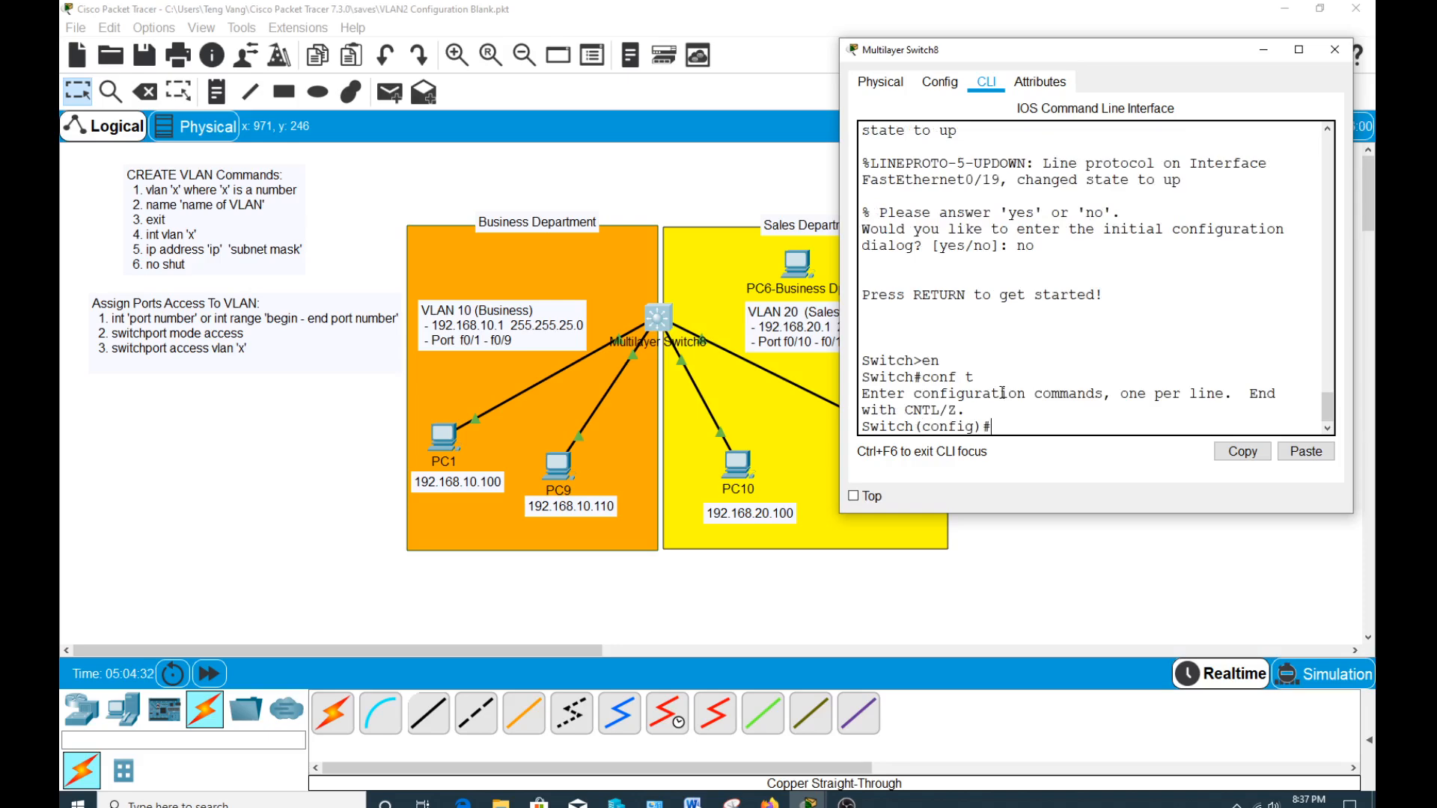
# Create VLAN 10 on the switch, name it Business, and exit to global configuration mode.
pyautogui.write('vlan')
pyautogui.write('10')
pyautogui.press('Return')
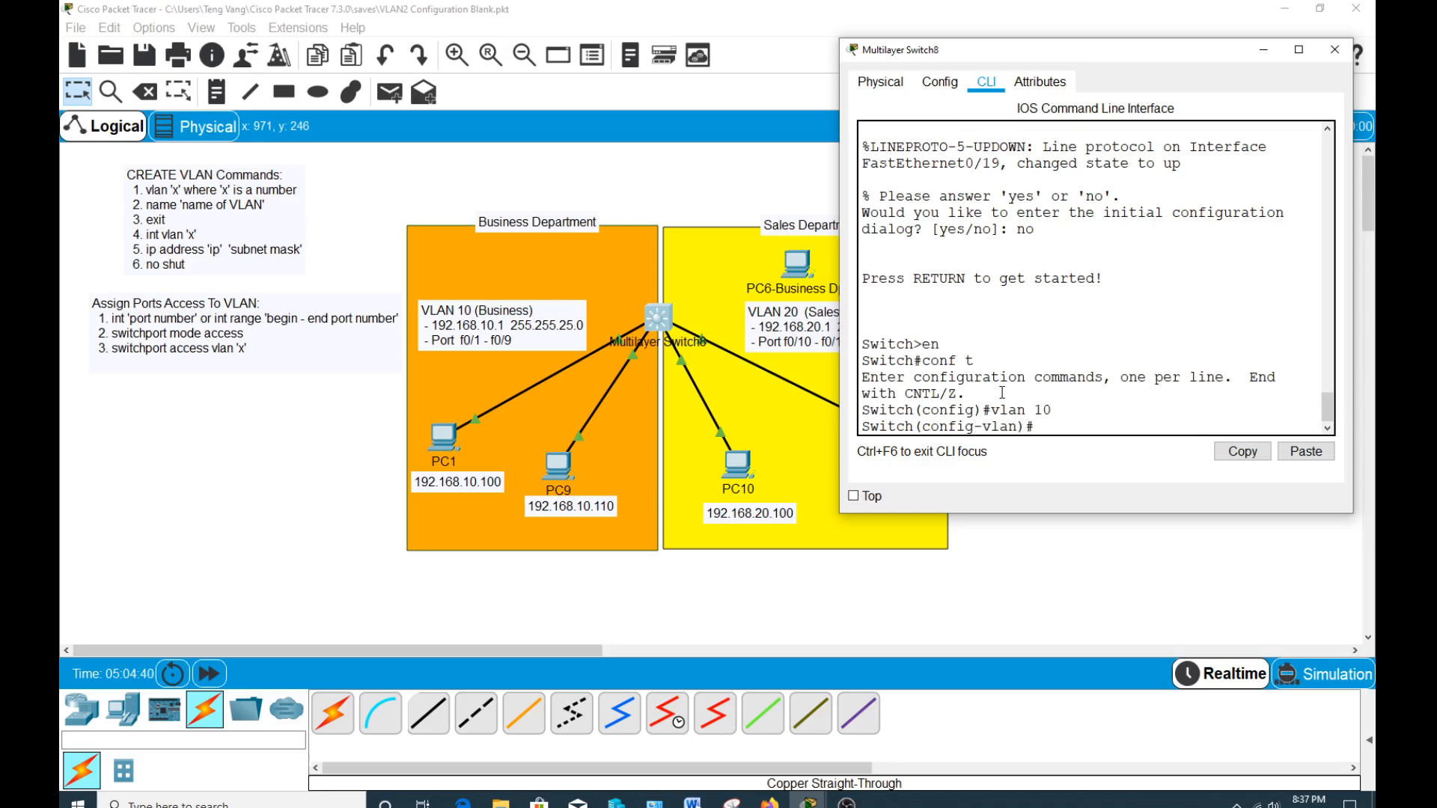
pyautogui.write('name Business')
pyautogui.press('Return')
pyautogui.write('ei')
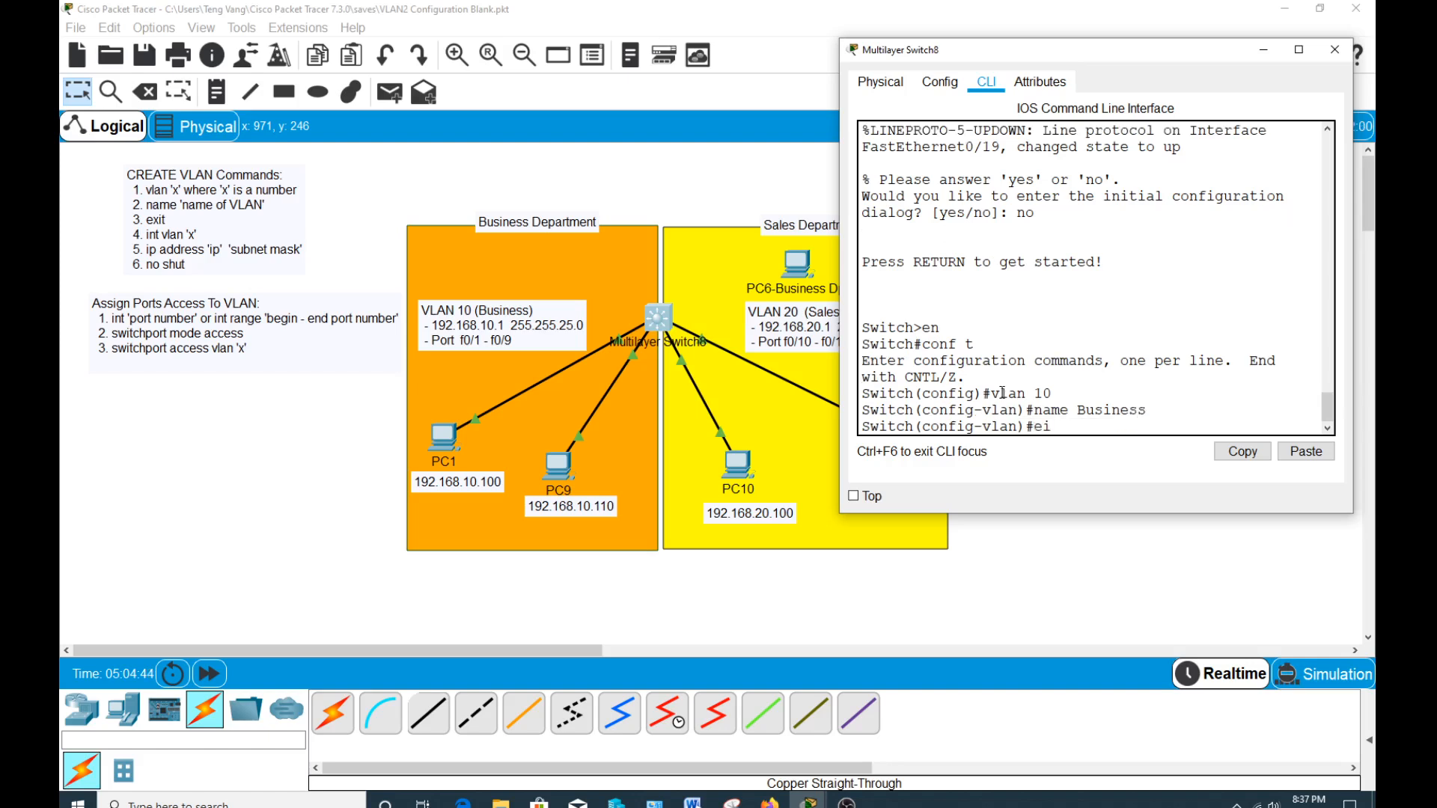
pyautogui.press('BackSpace')
pyautogui.write('xit')
pyautogui.press('Return')
# Create VLAN 20 on the switch, name it Sales, and exit VLAN configuration.
pyautogui.write('vl')
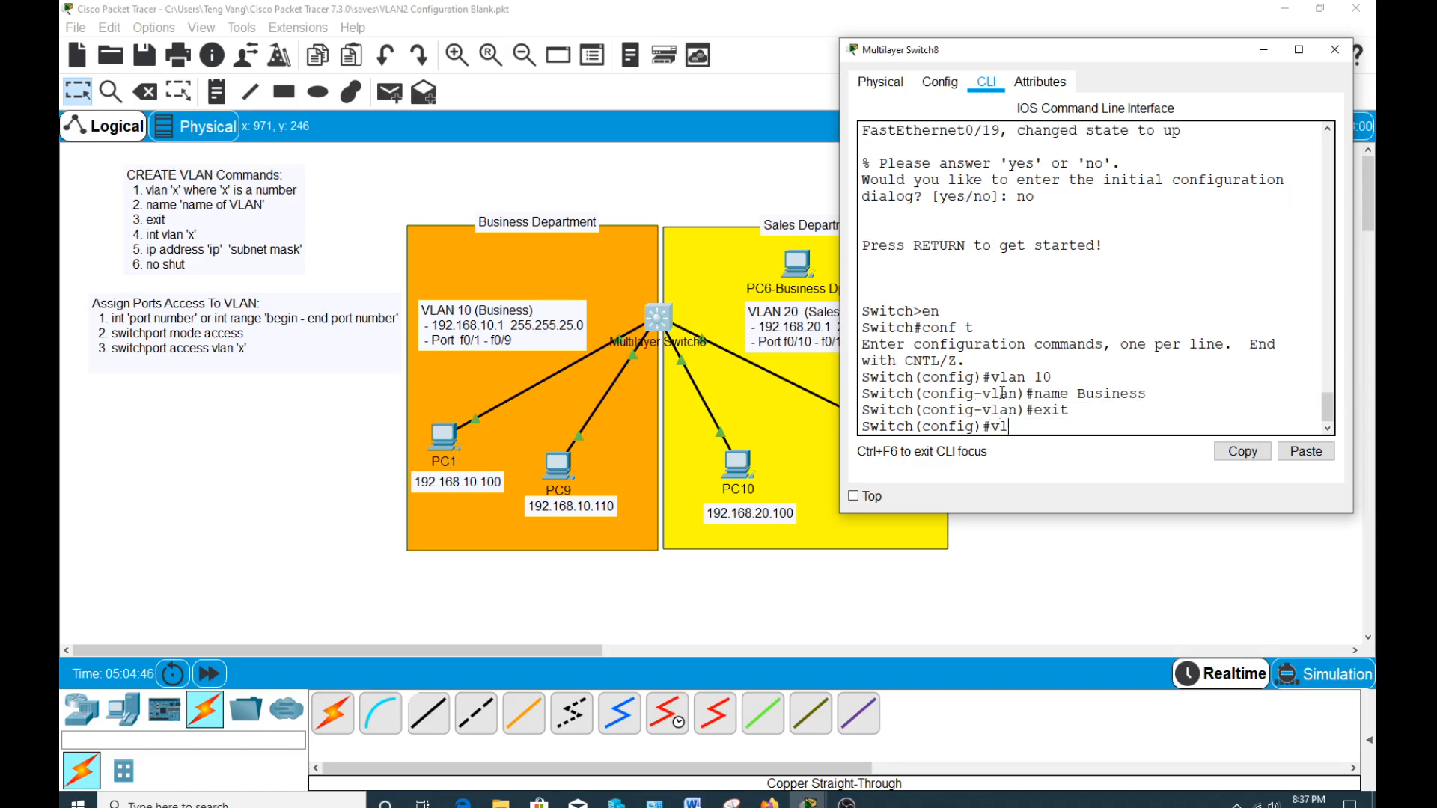
pyautogui.write('an 2')
pyautogui.write('name Sales')
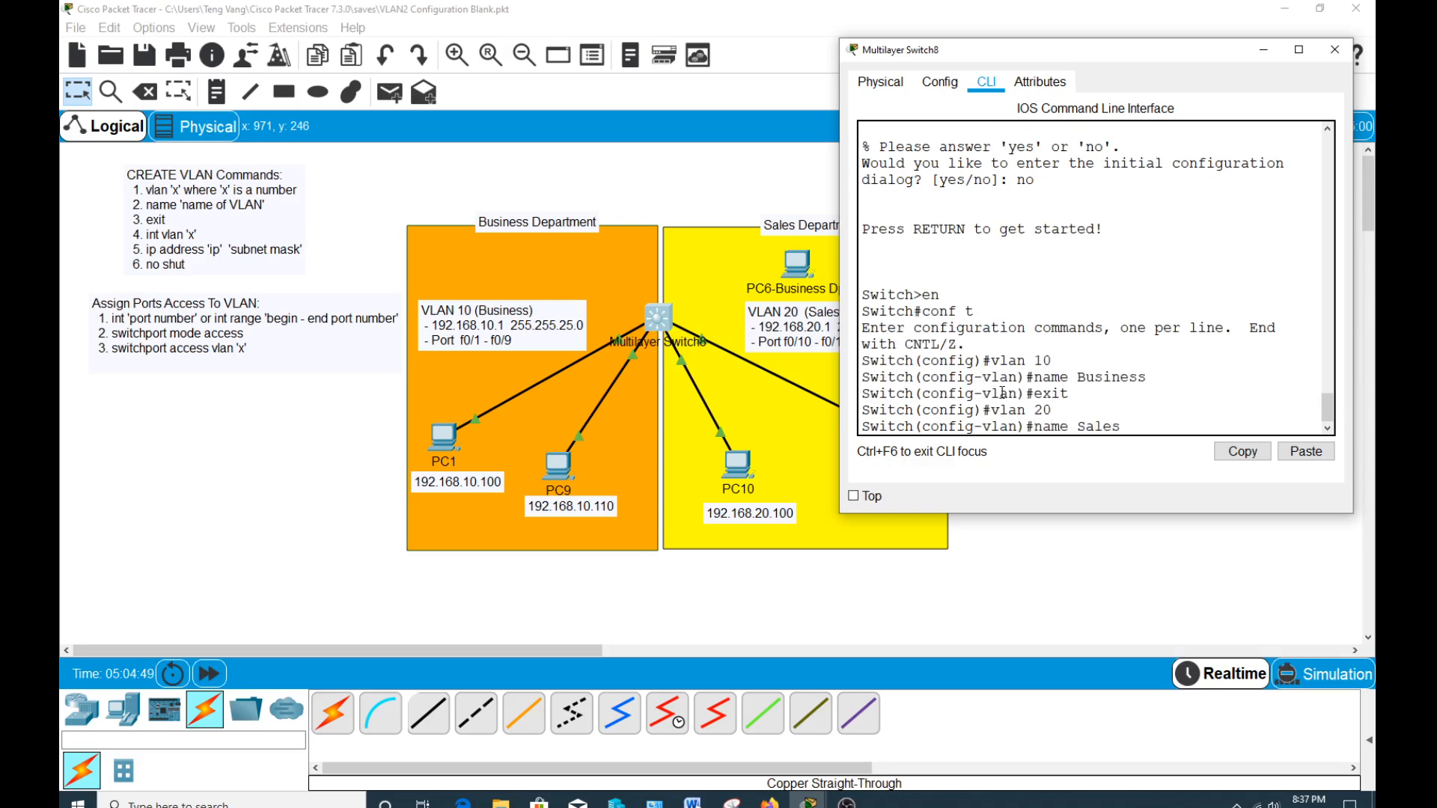
pyautogui.press('Return')
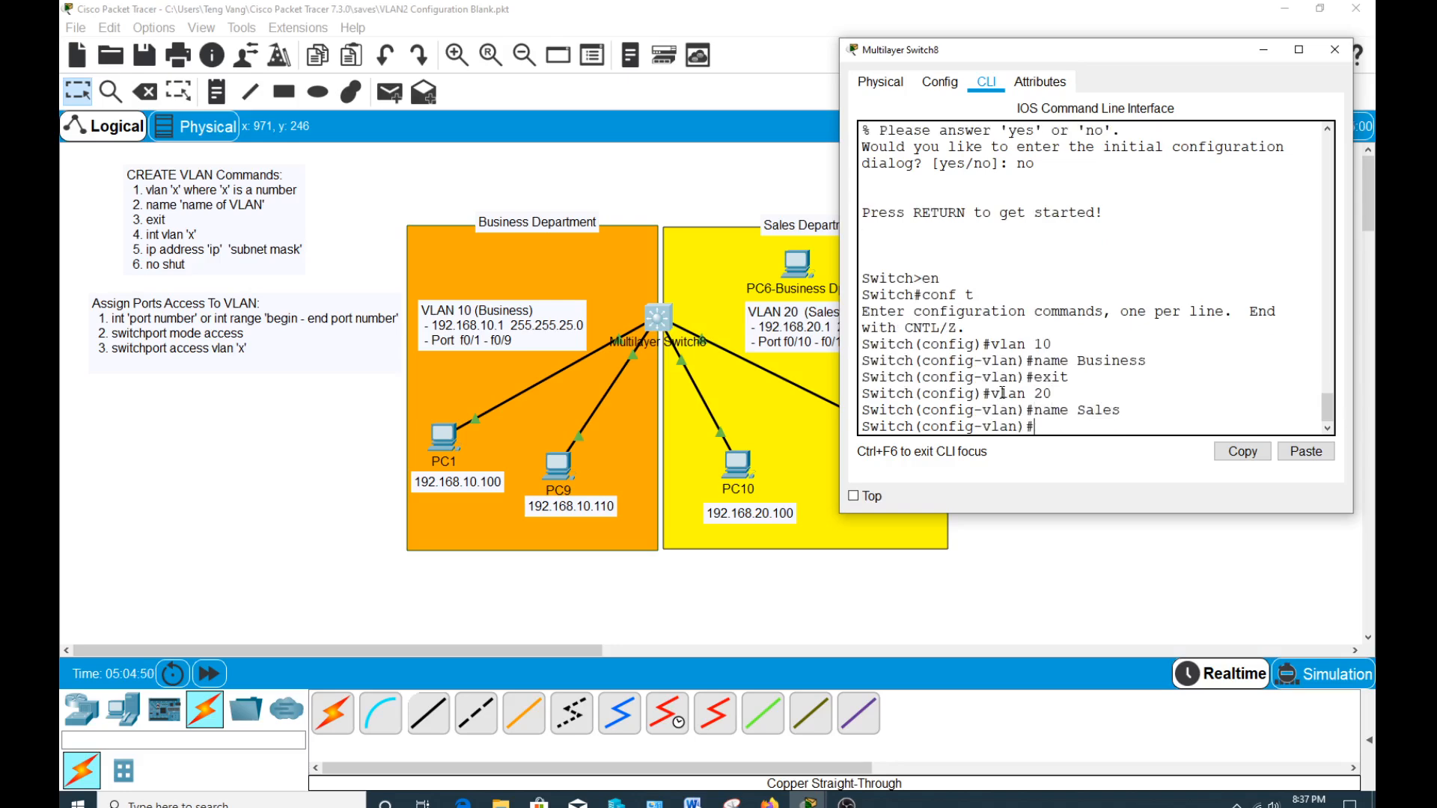
pyautogui.write('exit')
pyautogui.press('Return')
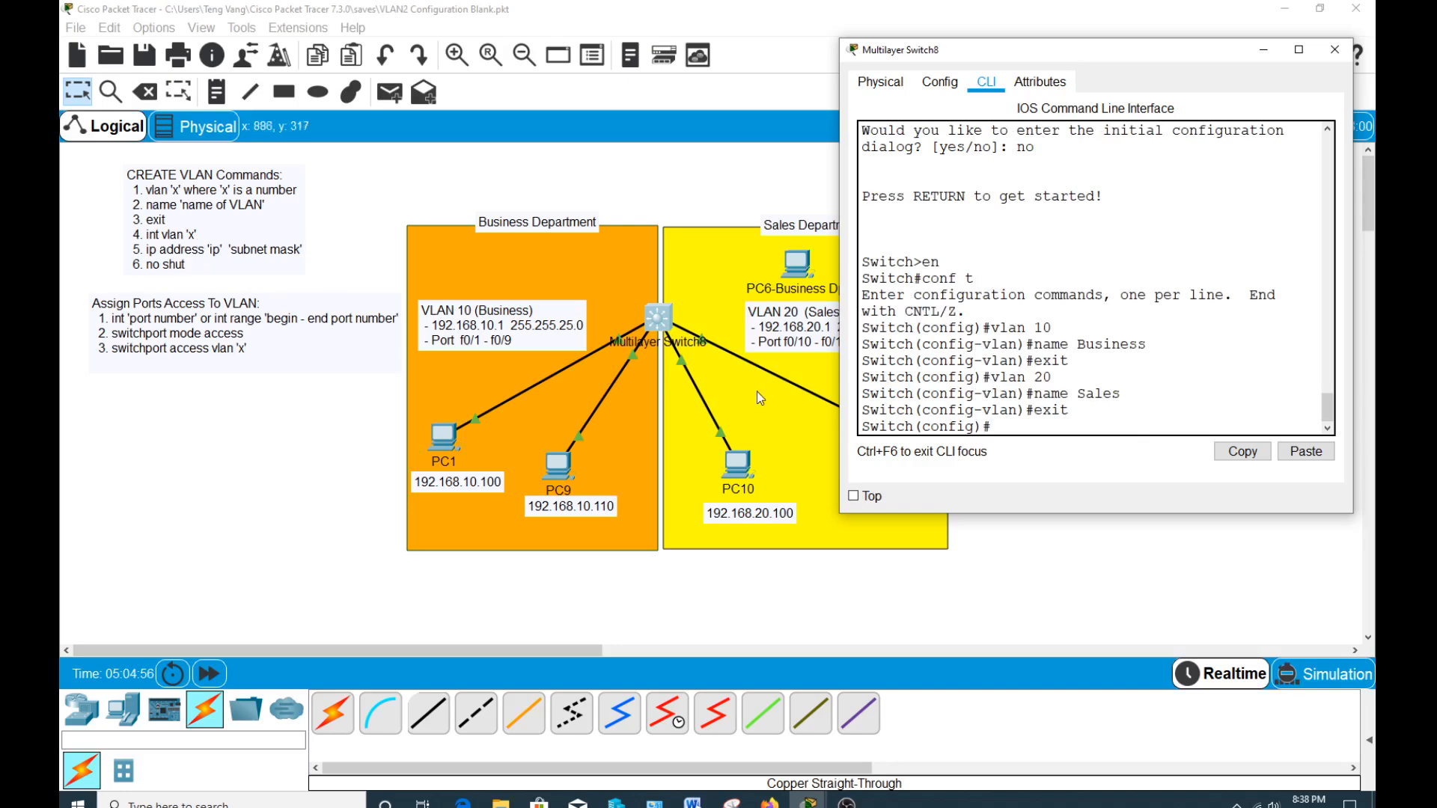
# Enter the VLAN 10 interface configuration and assign it IP address 192.168.10.1 with subnet mask 255.255.255.0.
pyautogui.write('int vlan 10')
pyautogui.press('Return')
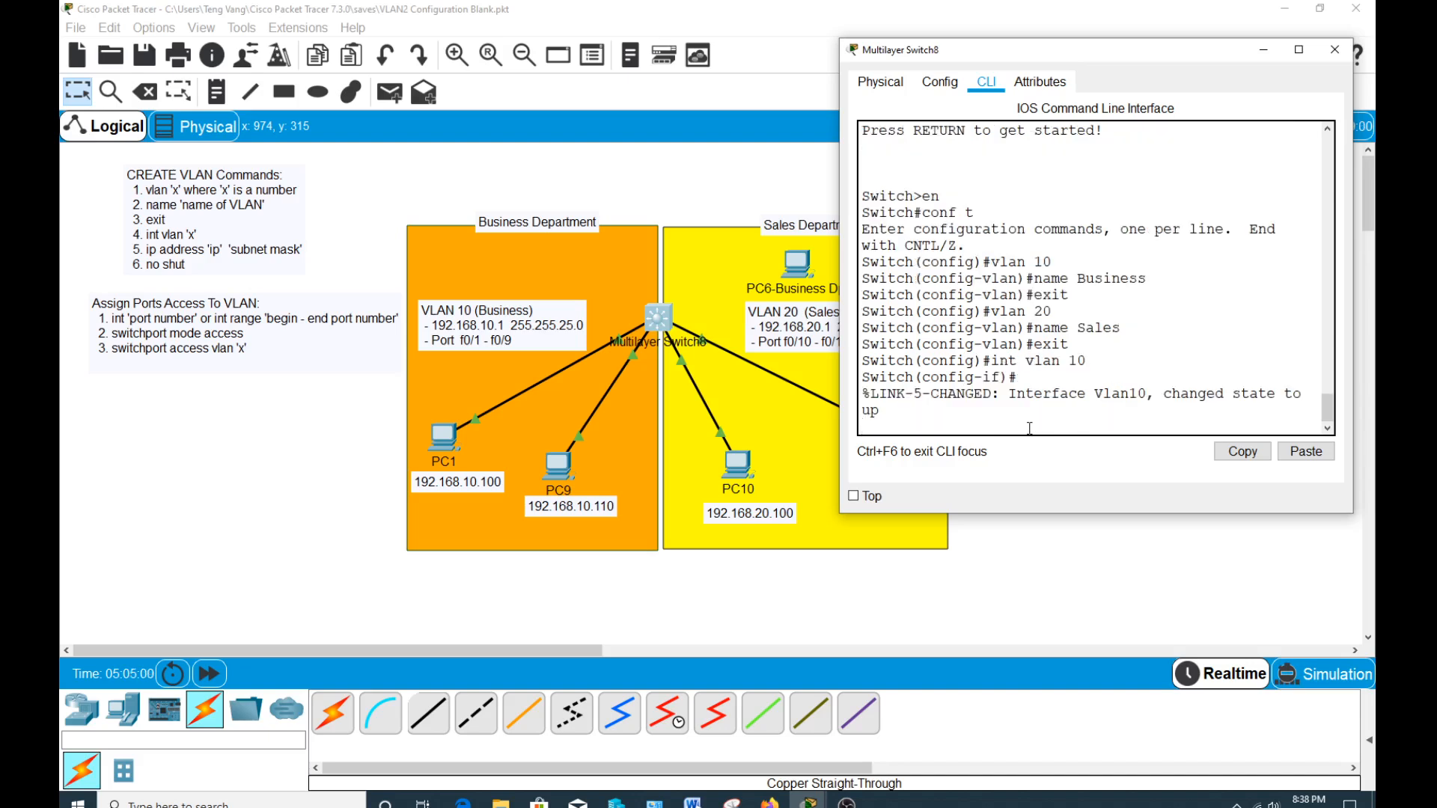
pyautogui.press('Return')
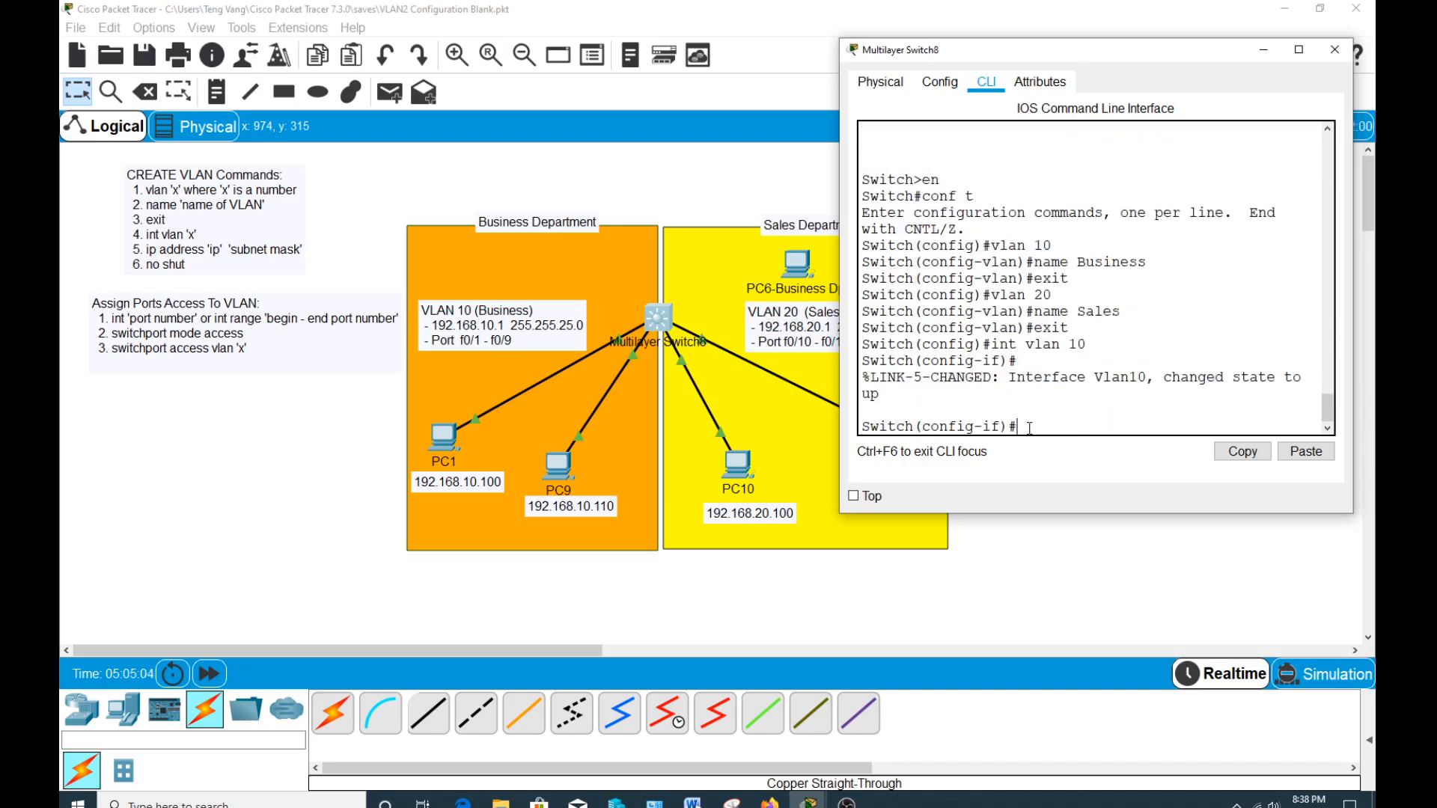
pyautogui.write('ip address 192.168')
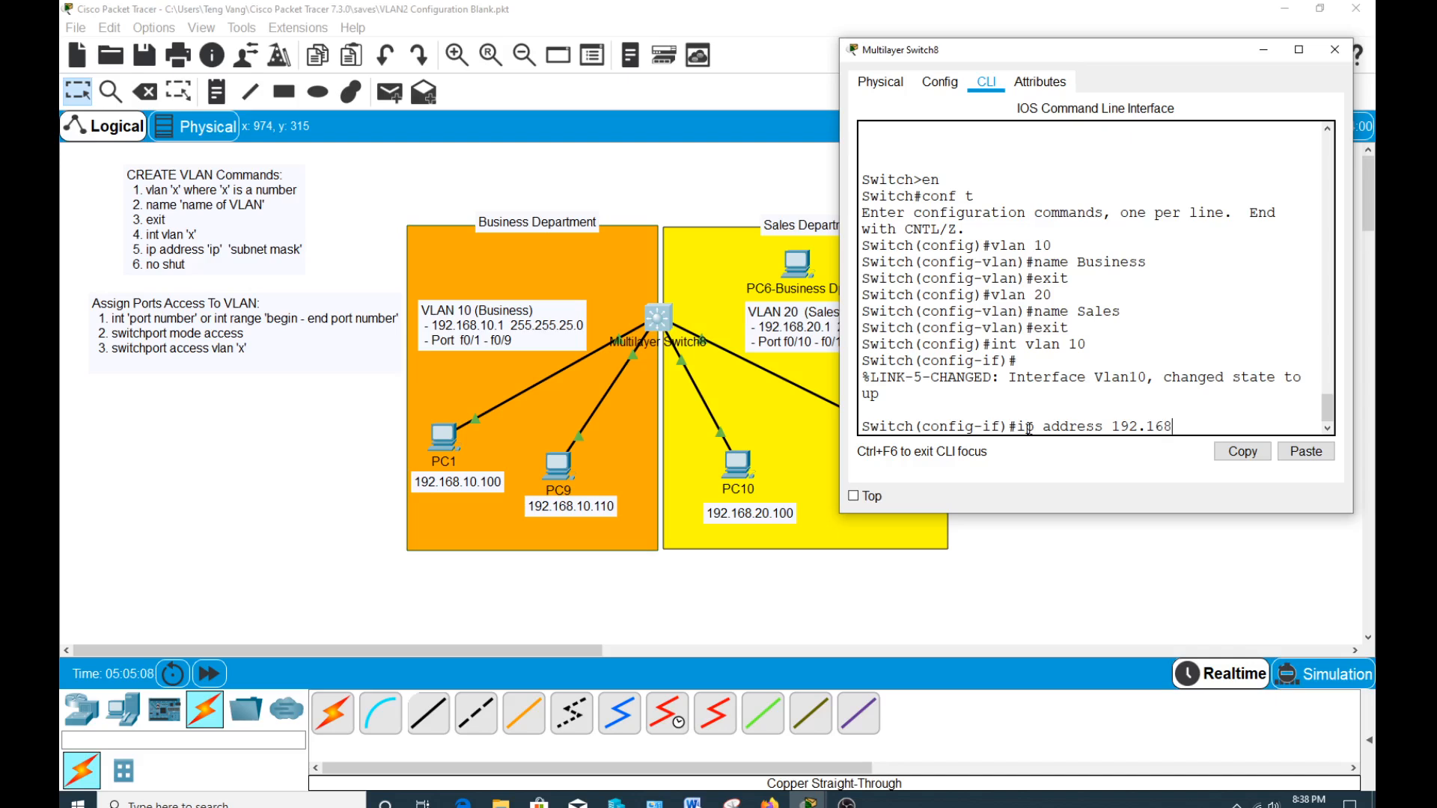
pyautogui.write('.10.1 255.255.255')
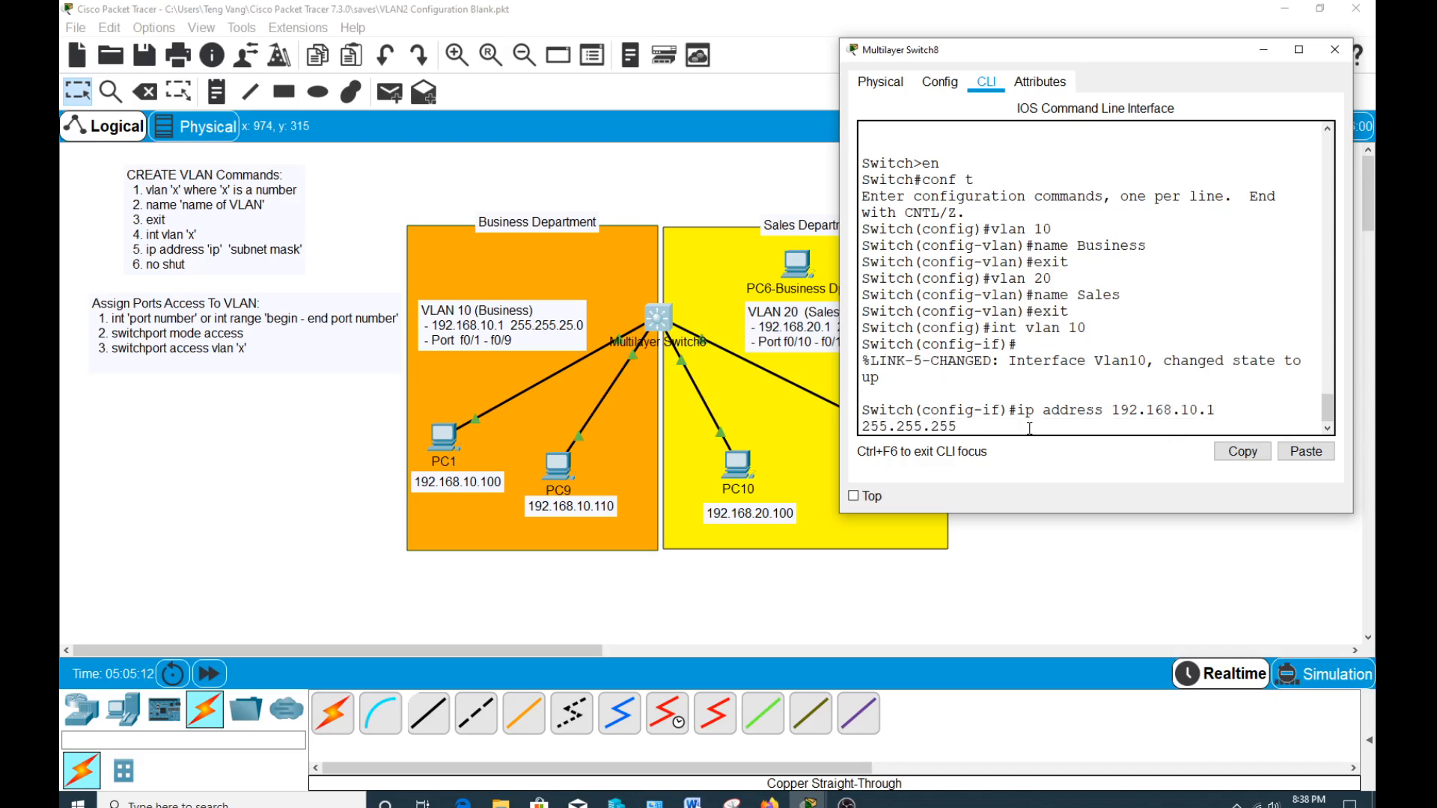
pyautogui.write('.0')
pyautogui.press('Return')
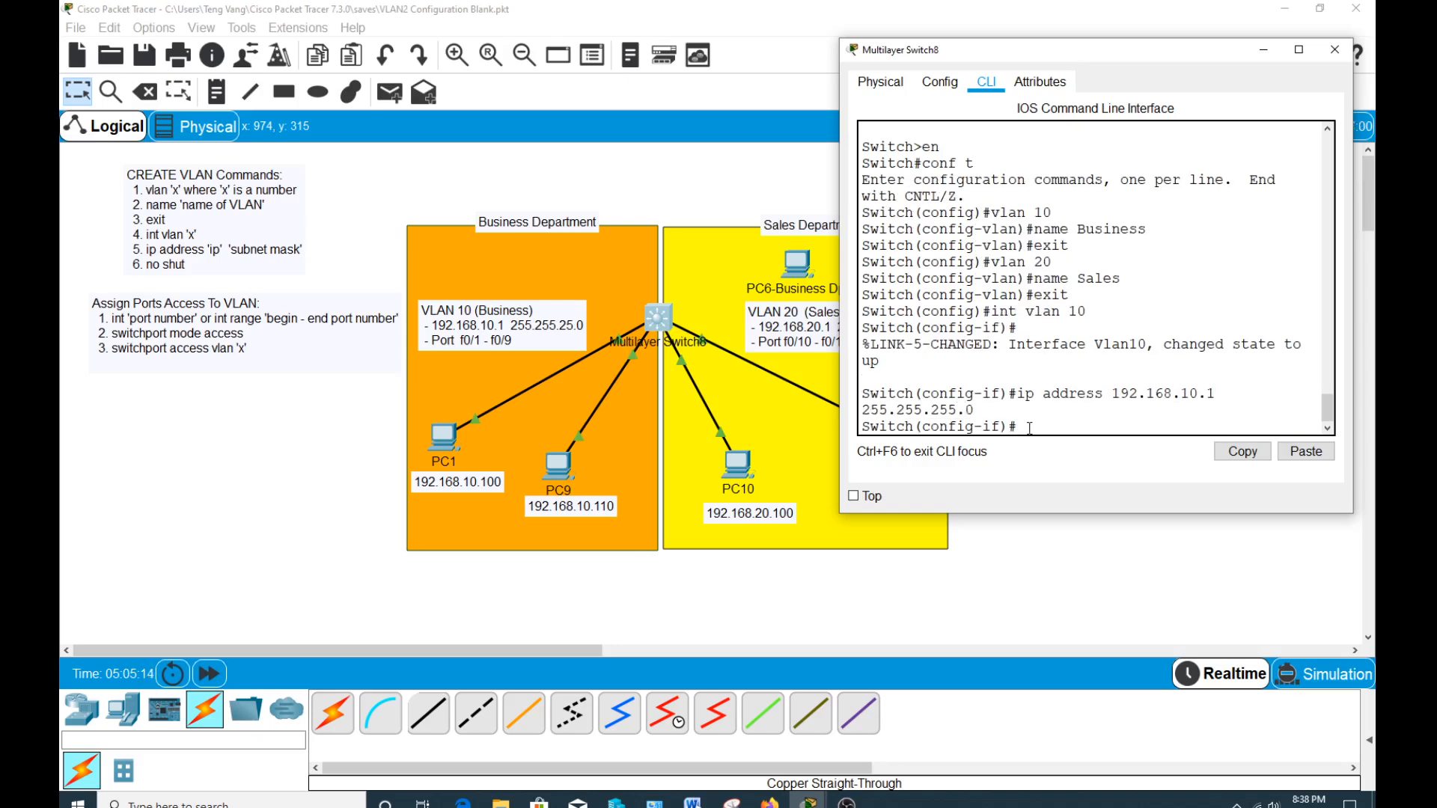
# Enable the VLAN 10 interface with no shut and exit to global configuration mode.
pyautogui.write('no sho')
pyautogui.press('BackSpace')
pyautogui.write('ut')
pyautogui.press('Return')
pyautogui.write('e')
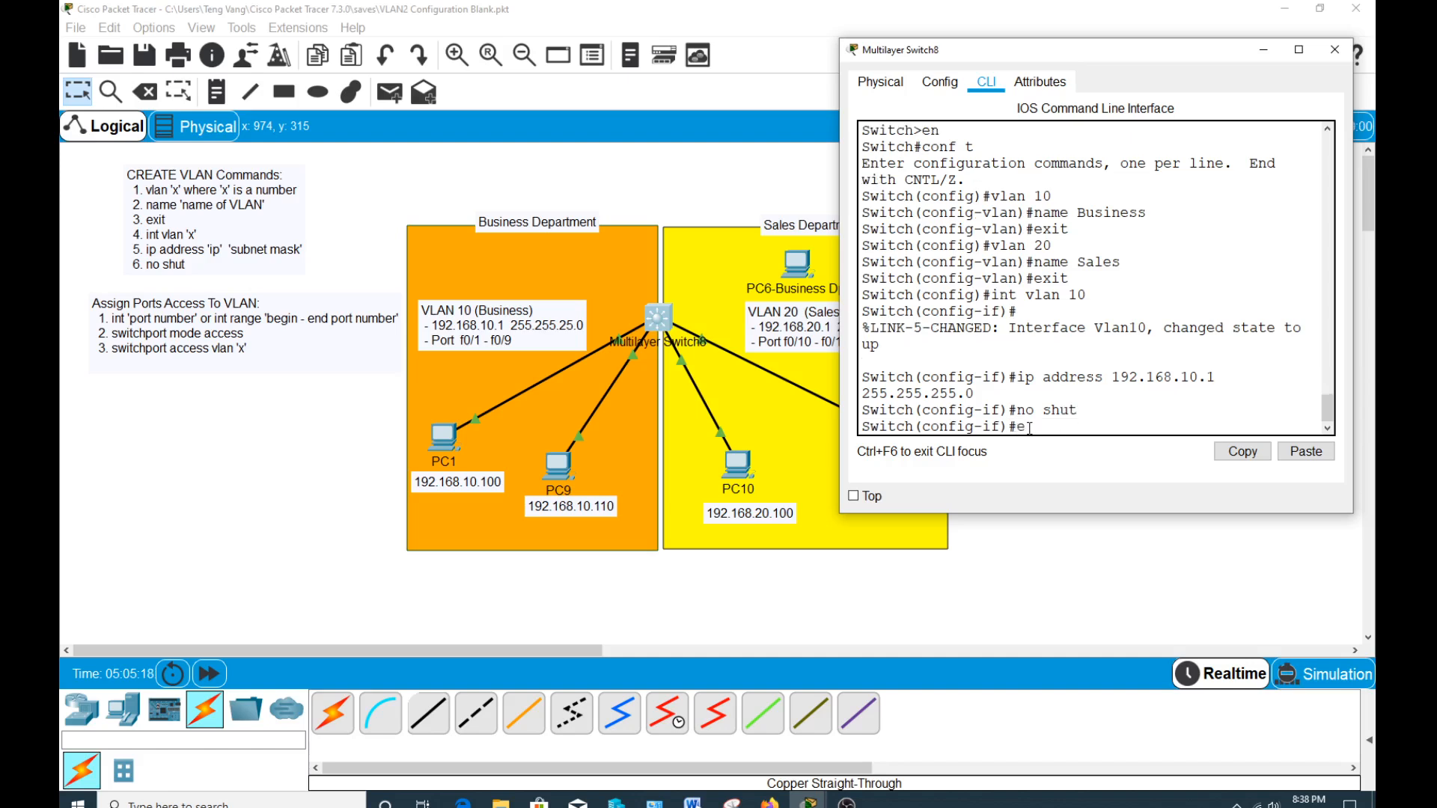
pyautogui.write('xit')
pyautogui.press('Return')
# Enter the VLAN 20 interface configuration with int vlan 20.
pyautogui.press('Up')
pyautogui.press('Up')
pyautogui.press('Up')
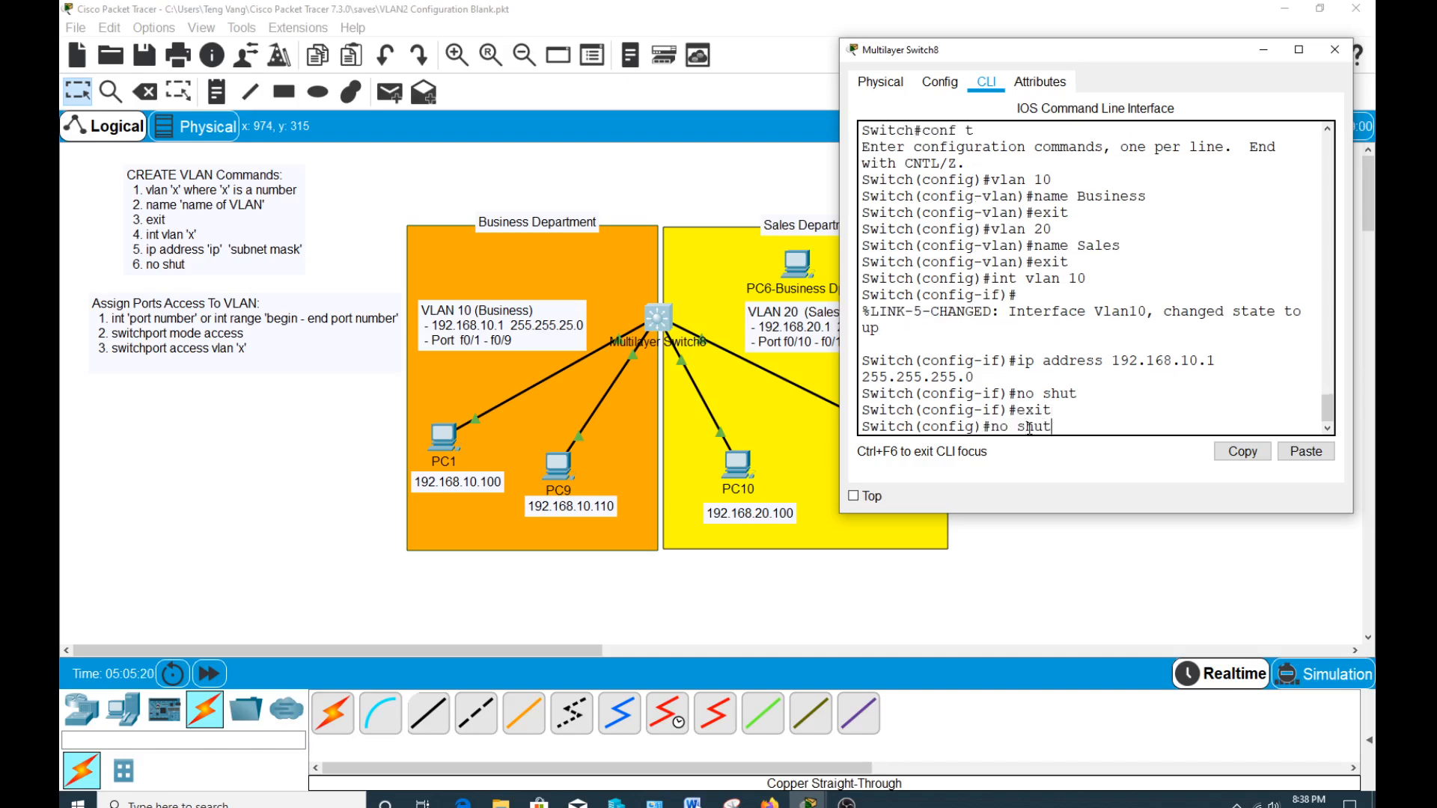
pyautogui.press('Up')
pyautogui.press('BackSpace')
pyautogui.write('20')
pyautogui.press('Return')
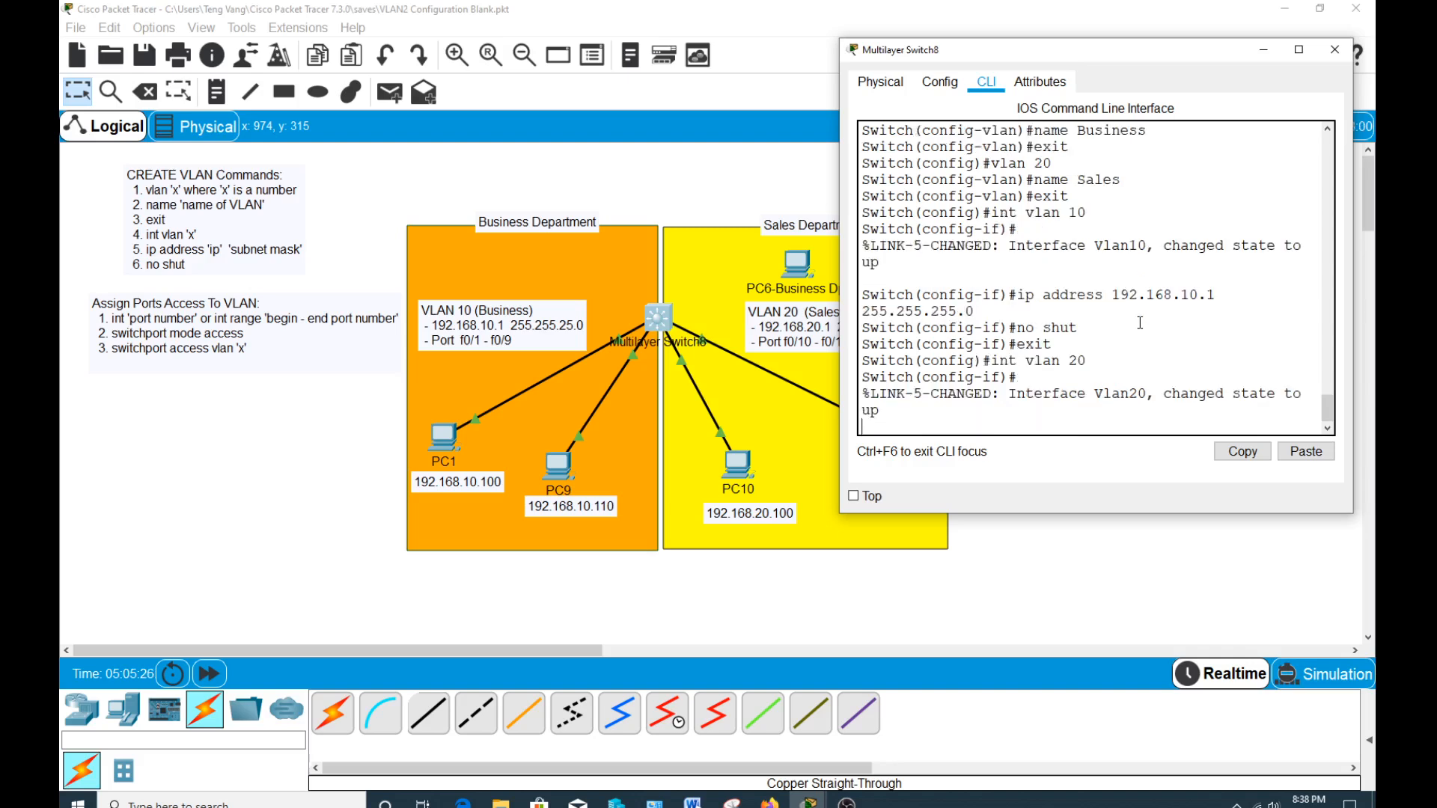
# Assign IP address 192.168.20.1 with subnet mask 255.255.255.0 to the VLAN 20 interface.
pyautogui.press('Up')
pyautogui.press('Up')
pyautogui.press('Up')
pyautogui.press('Up')
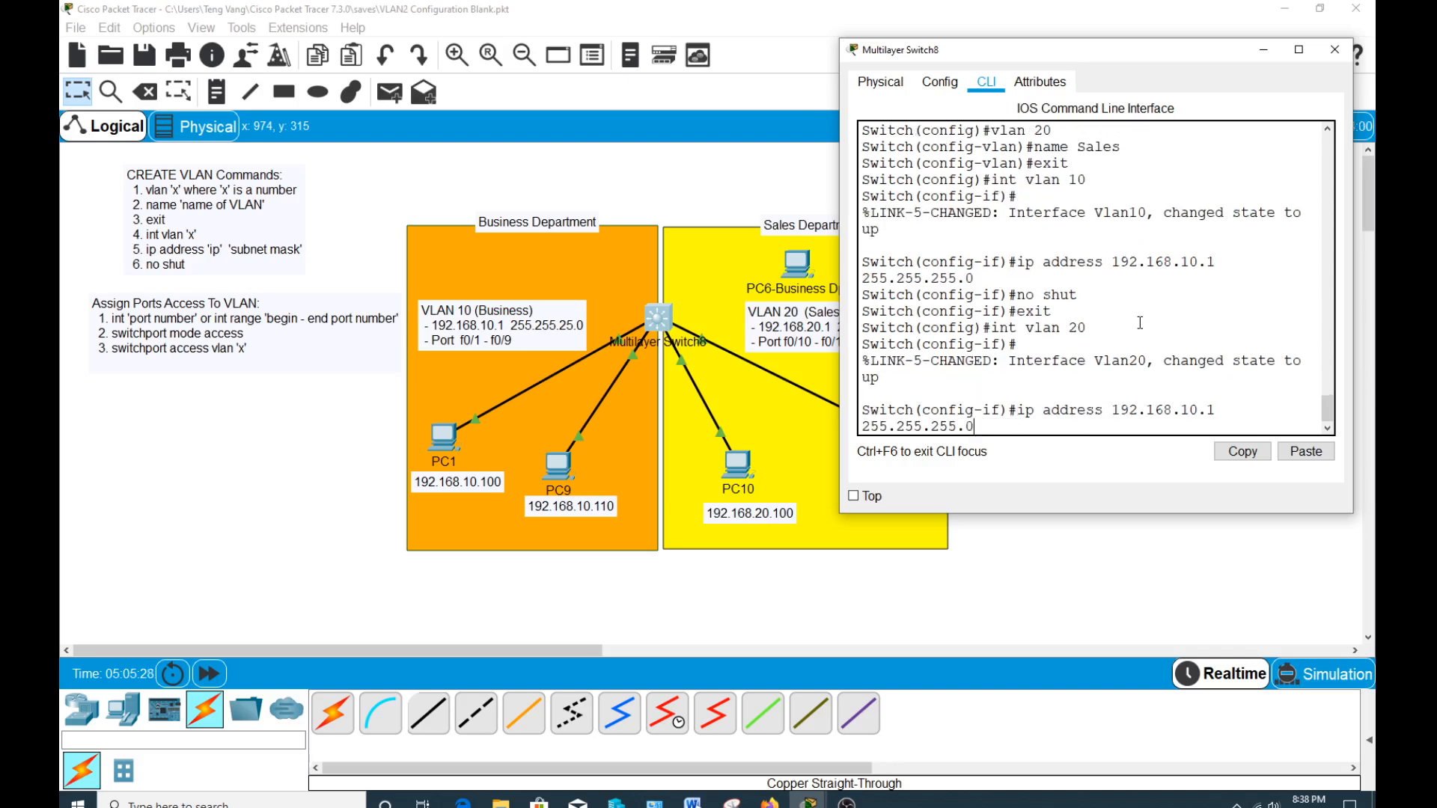
pyautogui.press('Left')
pyautogui.press('Left')
pyautogui.press('Left')
pyautogui.press('Left')
pyautogui.press('Left')
pyautogui.press('Left')
pyautogui.press('Right')
pyautogui.press('Right')
pyautogui.press('BackSpace')
pyautogui.write('2')
pyautogui.press('Return')
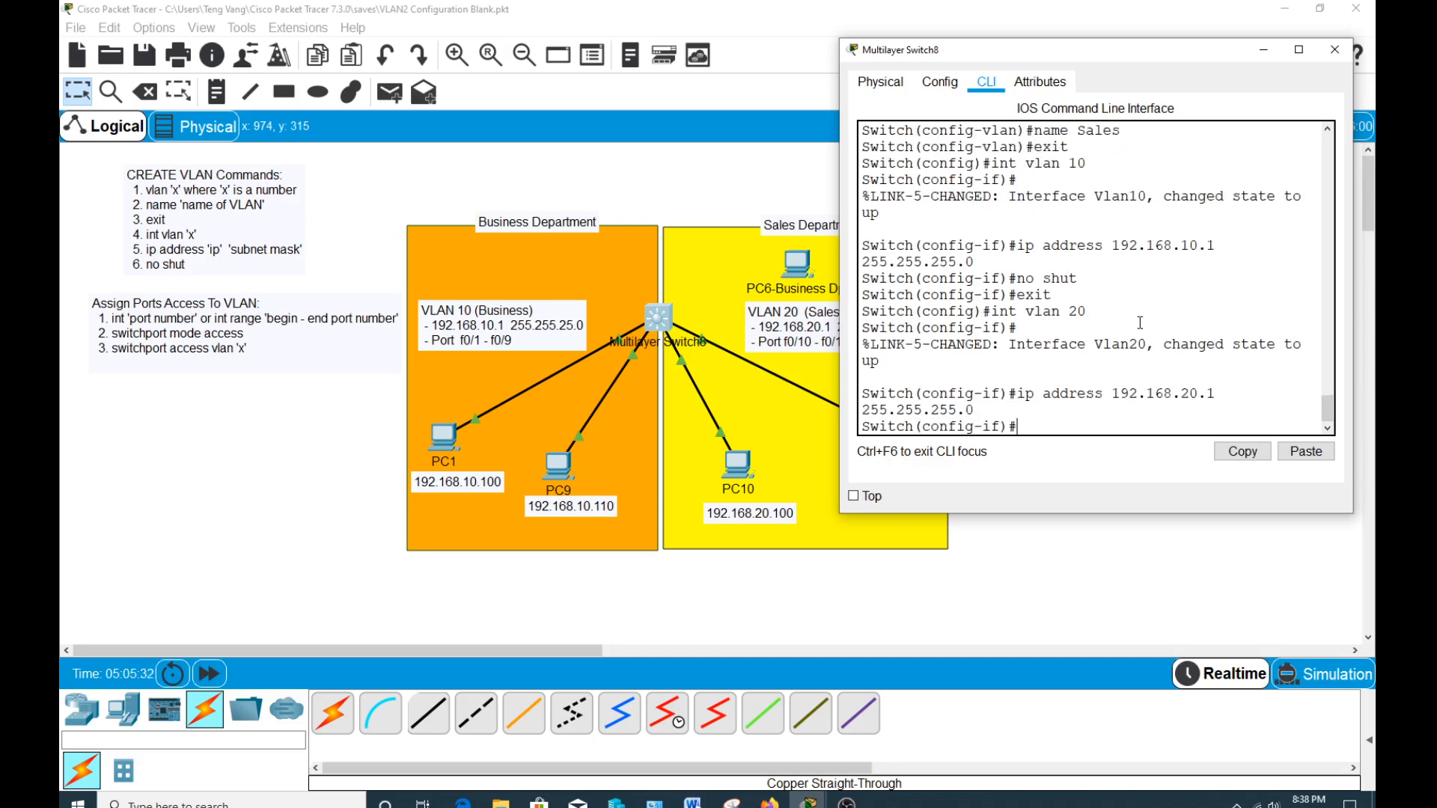
# Enable the VLAN 20 interface with no shut and return to privileged mode.
pyautogui.write('no shut')
pyautogui.press('Return')
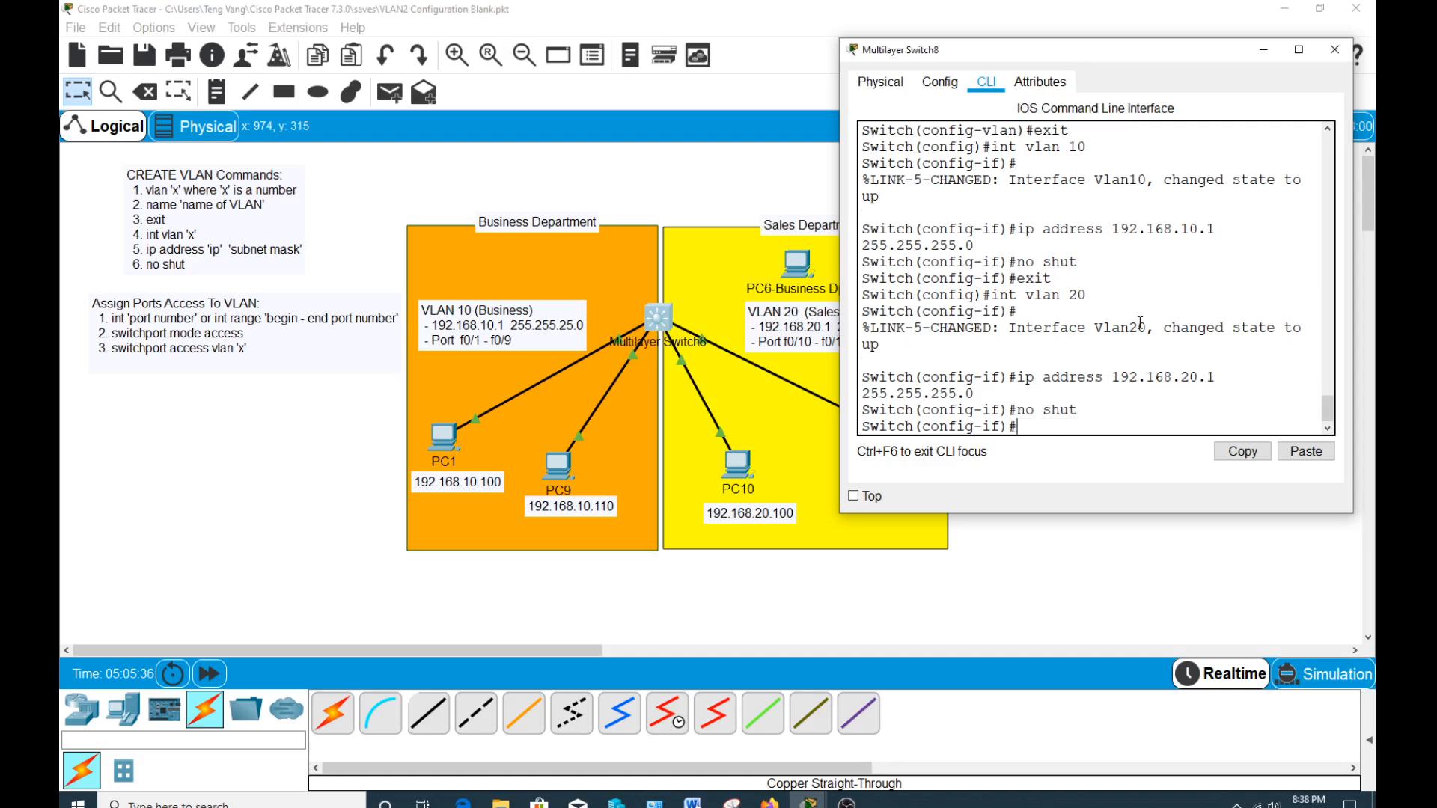
pyautogui.hotkey('ctrl', 'z')
pyautogui.press('Return')
# Run show vlan and check the Business and Sales entries in the VLAN list.
pyautogui.press('Return')
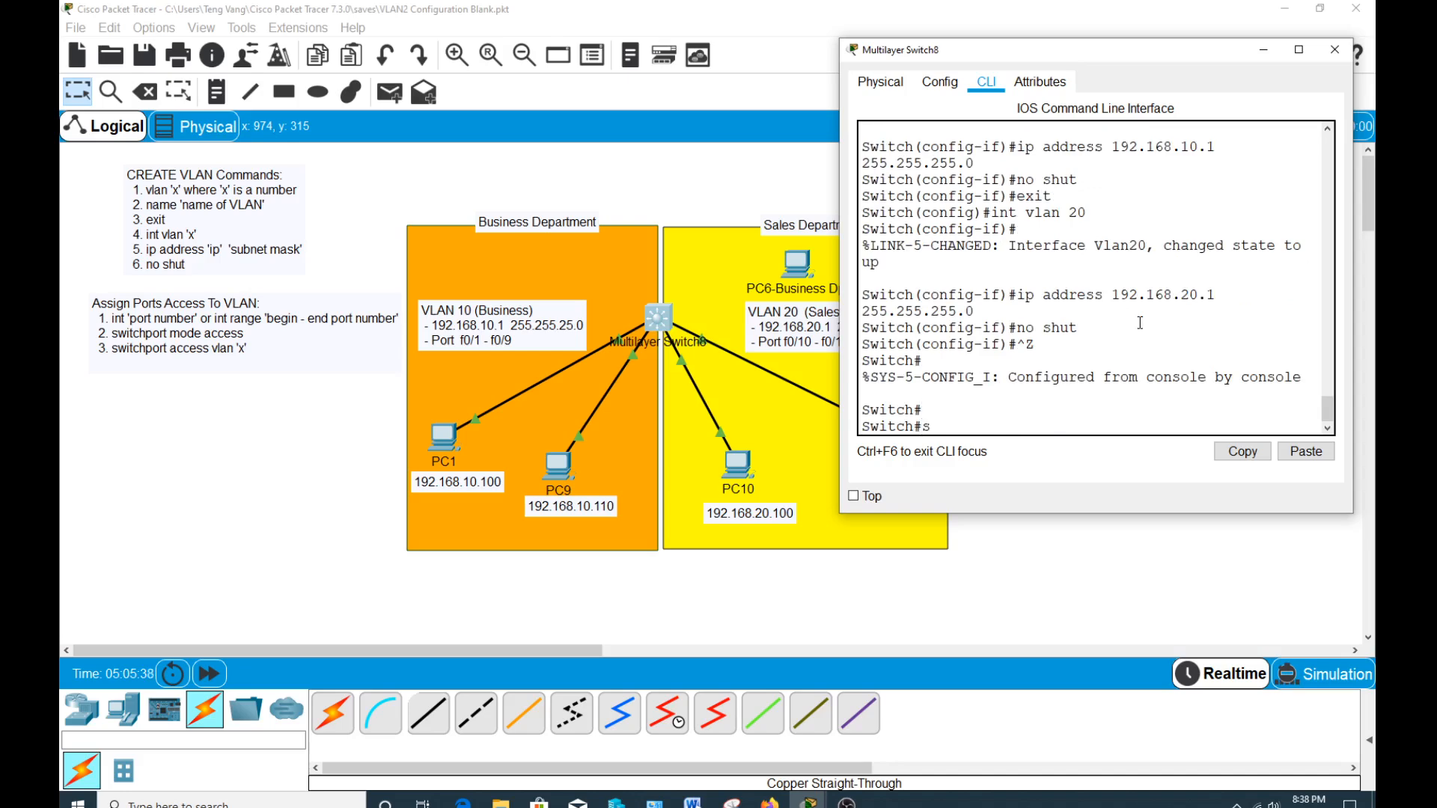
pyautogui.write('show vlan')
pyautogui.press('Return')
pyautogui.scroll(1, 1081, 196)
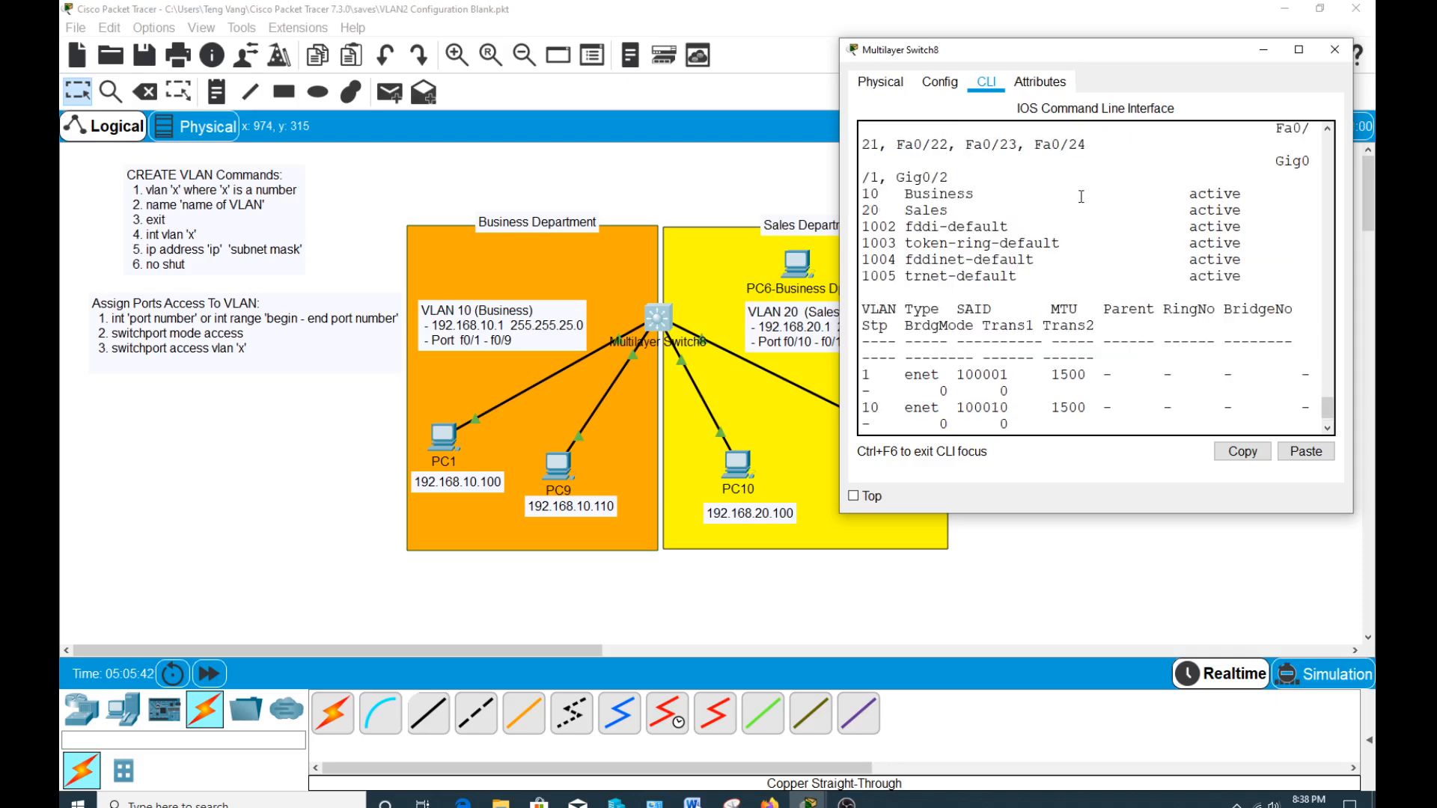
pyautogui.moveTo(864, 194); pyautogui.dragTo(1236, 194)
pyautogui.click(944, 210)
pyautogui.moveTo(864, 209); pyautogui.dragTo(930, 210)
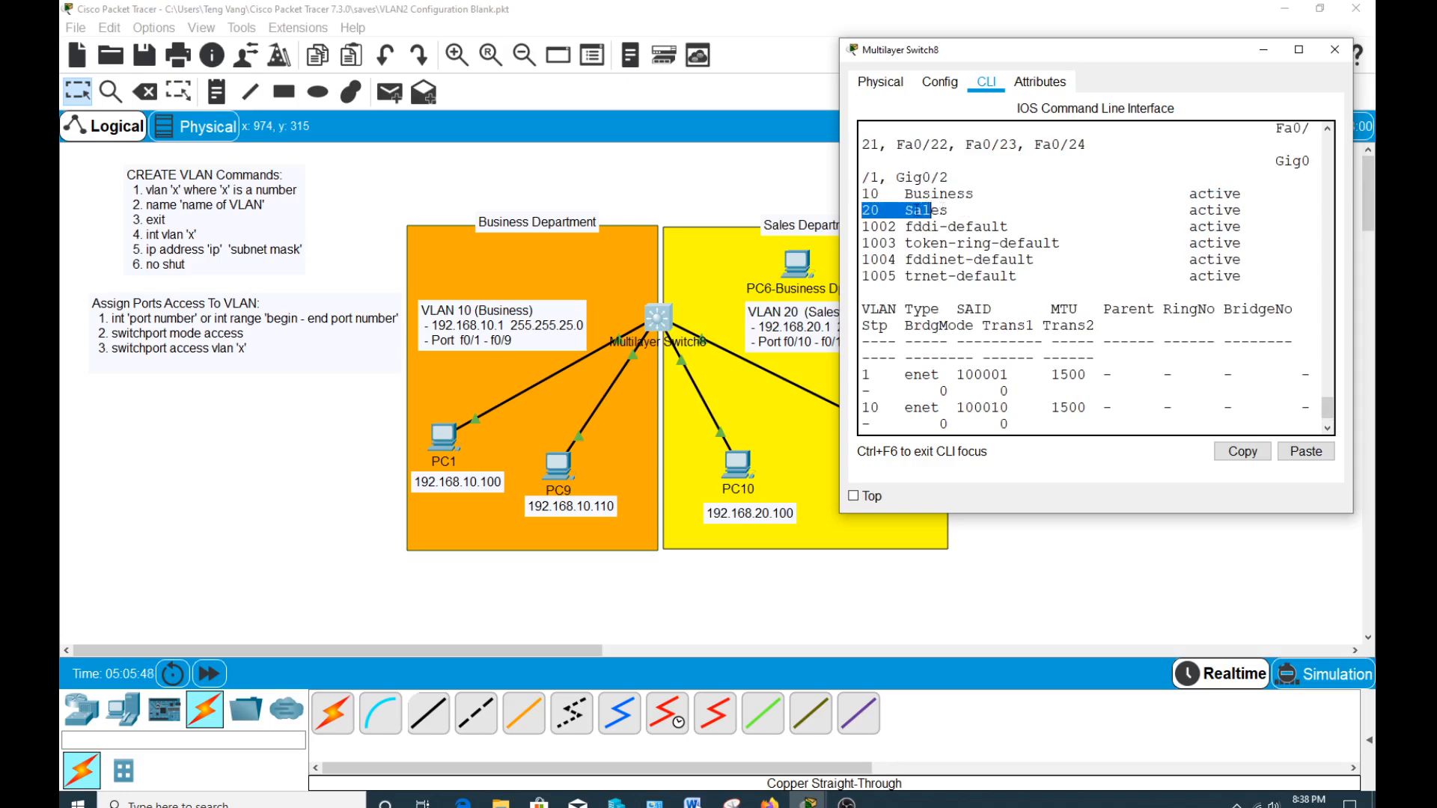
pyautogui.doubleClick(927, 210)
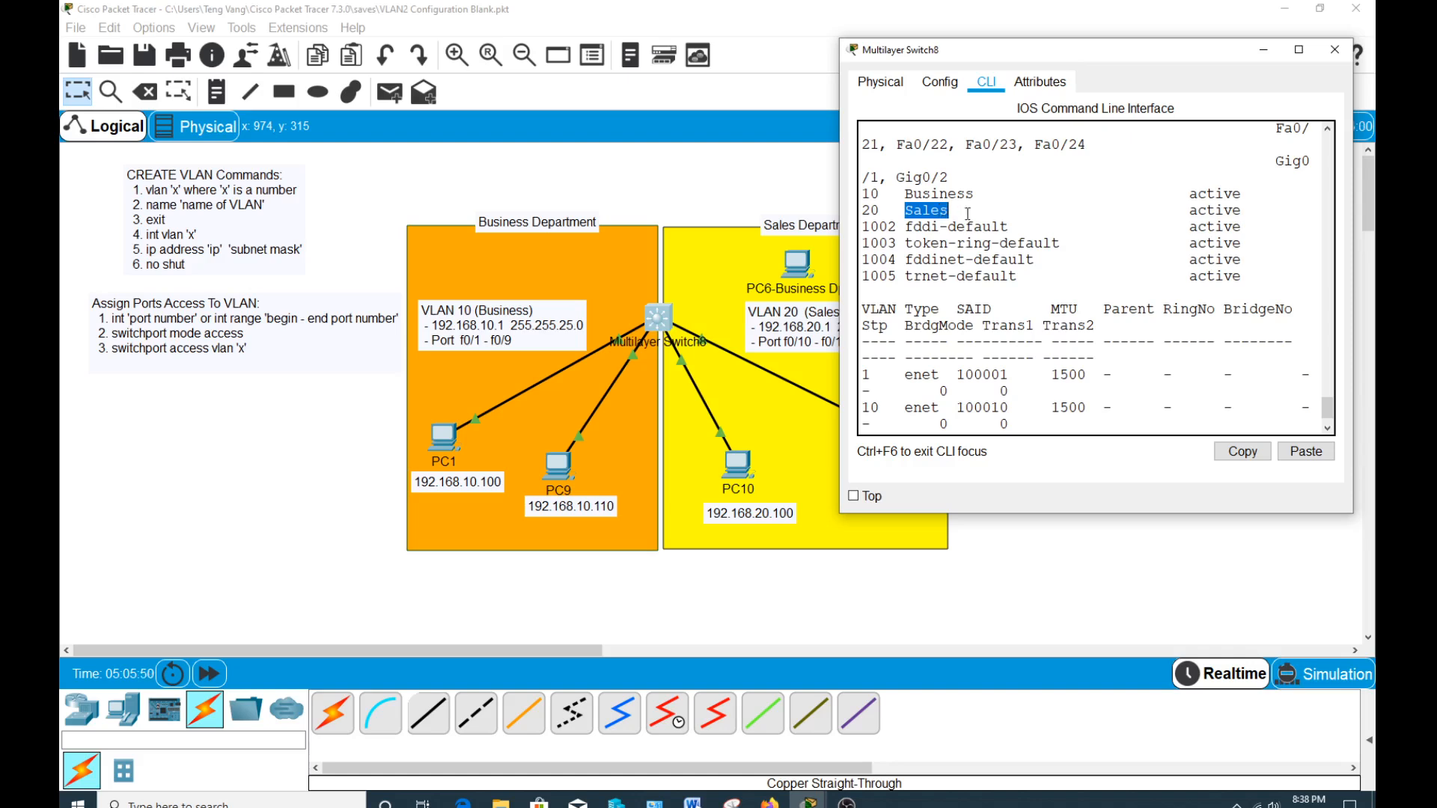
# Quit the VLAN list, run show run, and check the IP addresses of the VLAN 10 and VLAN 20 interfaces before leaving the output.
pyautogui.scroll(-1, 967, 214)
pyautogui.write('qshow run')
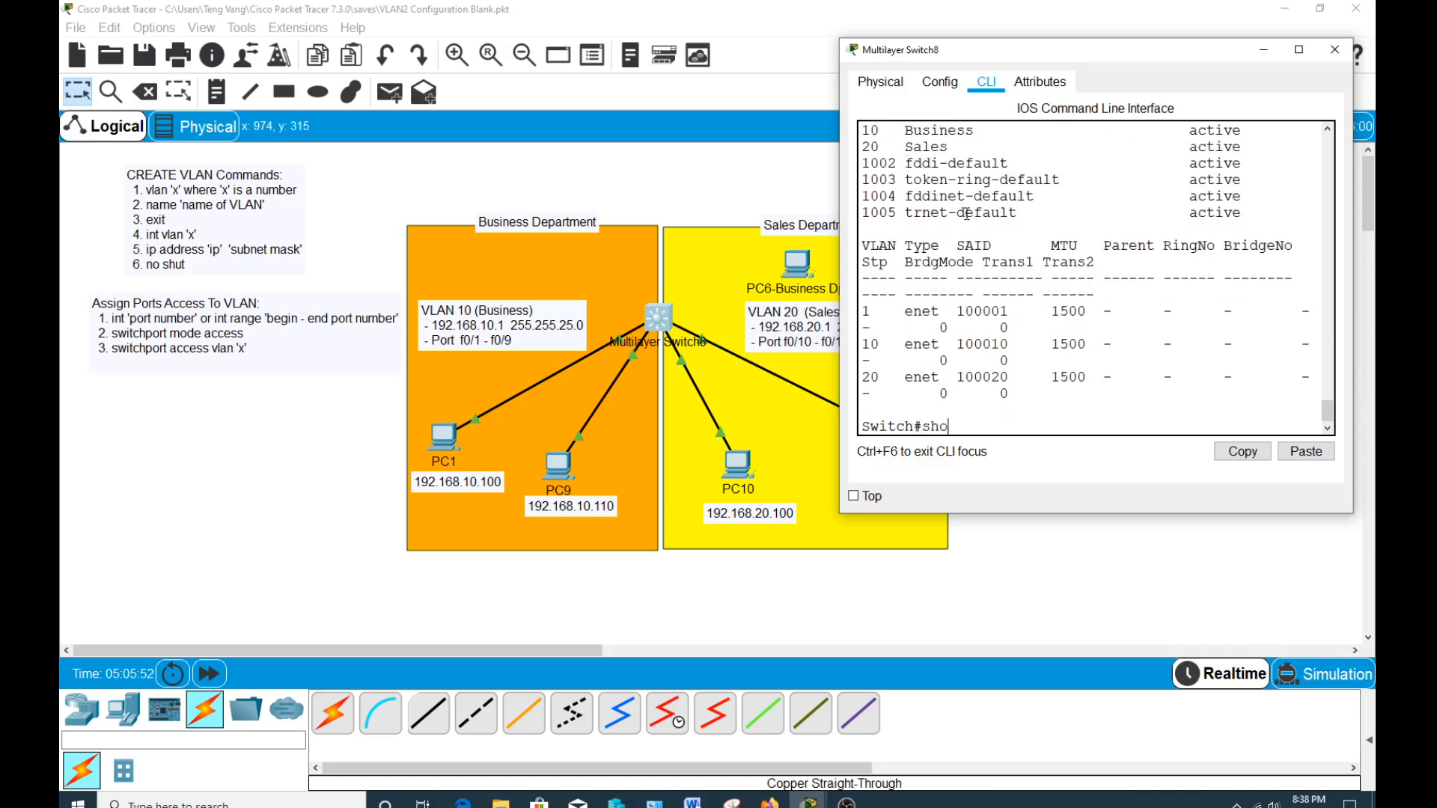
pyautogui.press('Return')
pyautogui.press('space')
pyautogui.press('space')
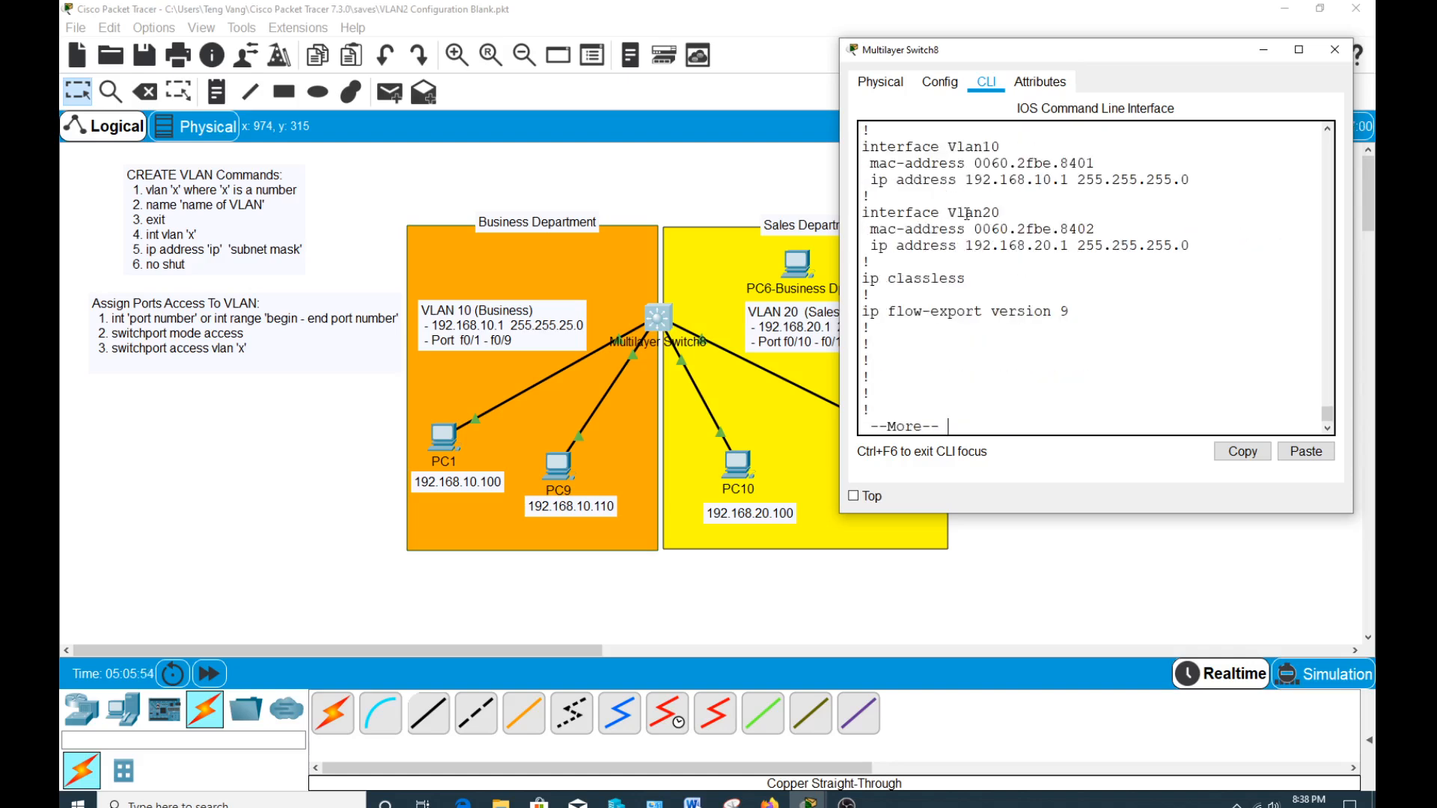
pyautogui.moveTo(861, 213); pyautogui.dragTo(1062, 246)
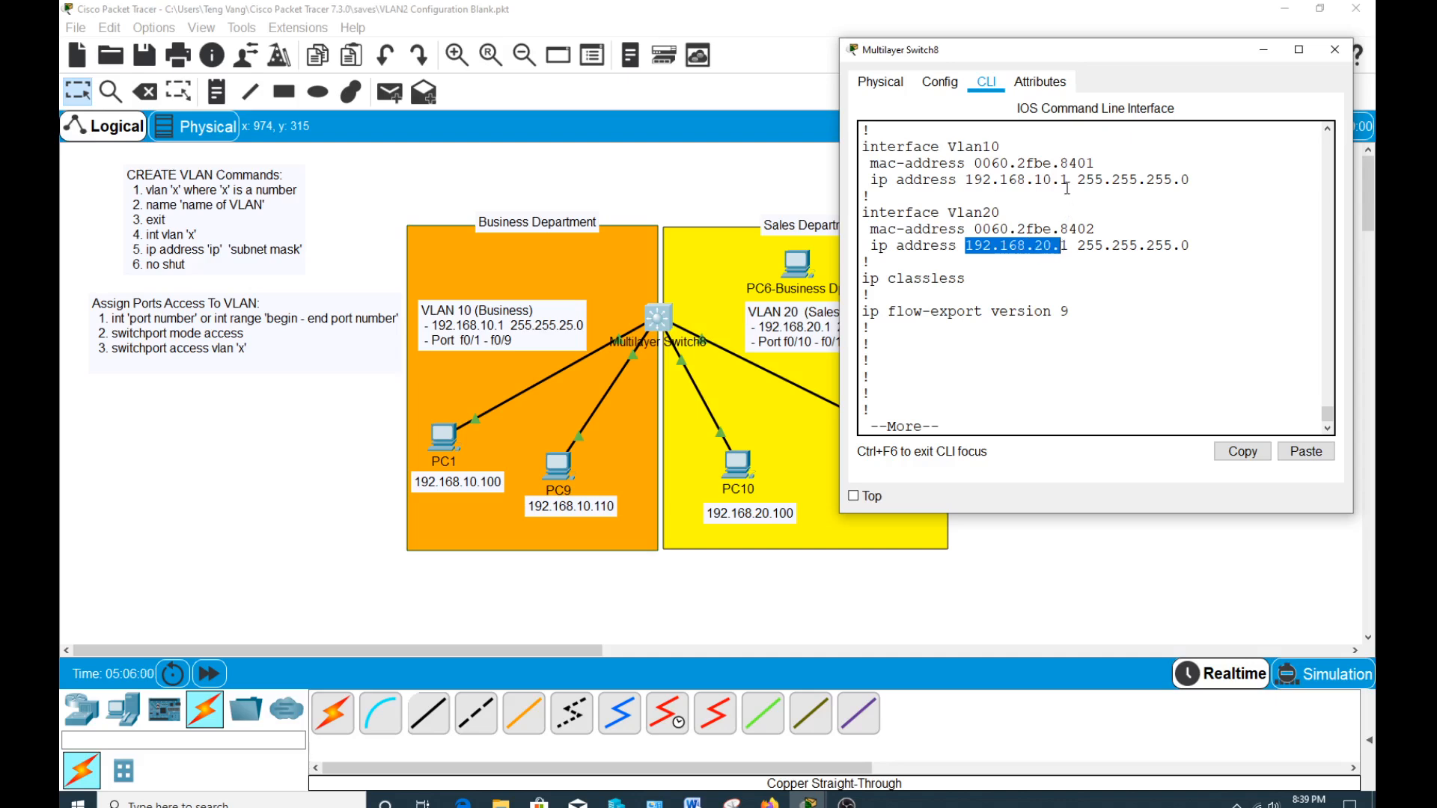
pyautogui.moveTo(1068, 180); pyautogui.dragTo(969, 184)
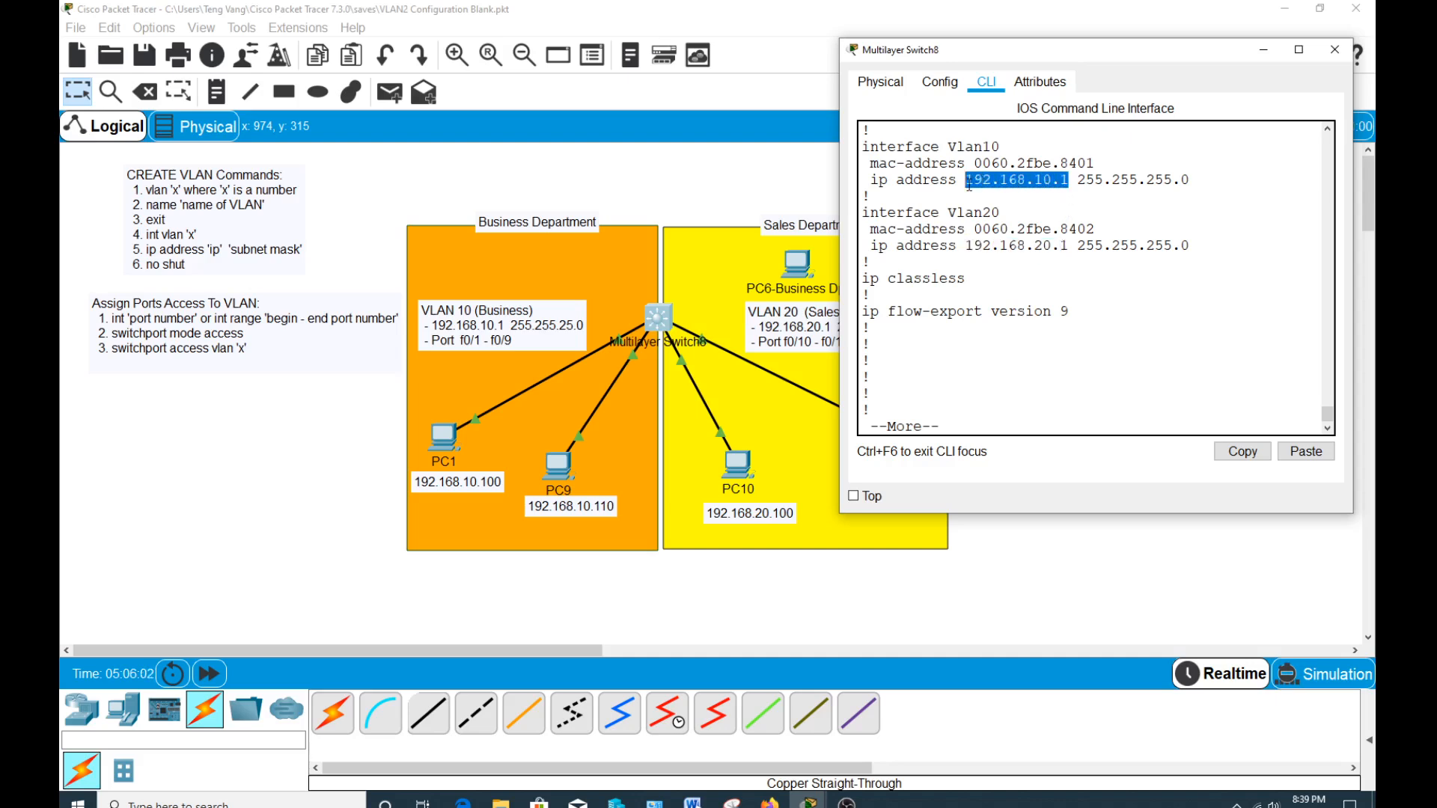
pyautogui.click(1055, 227)
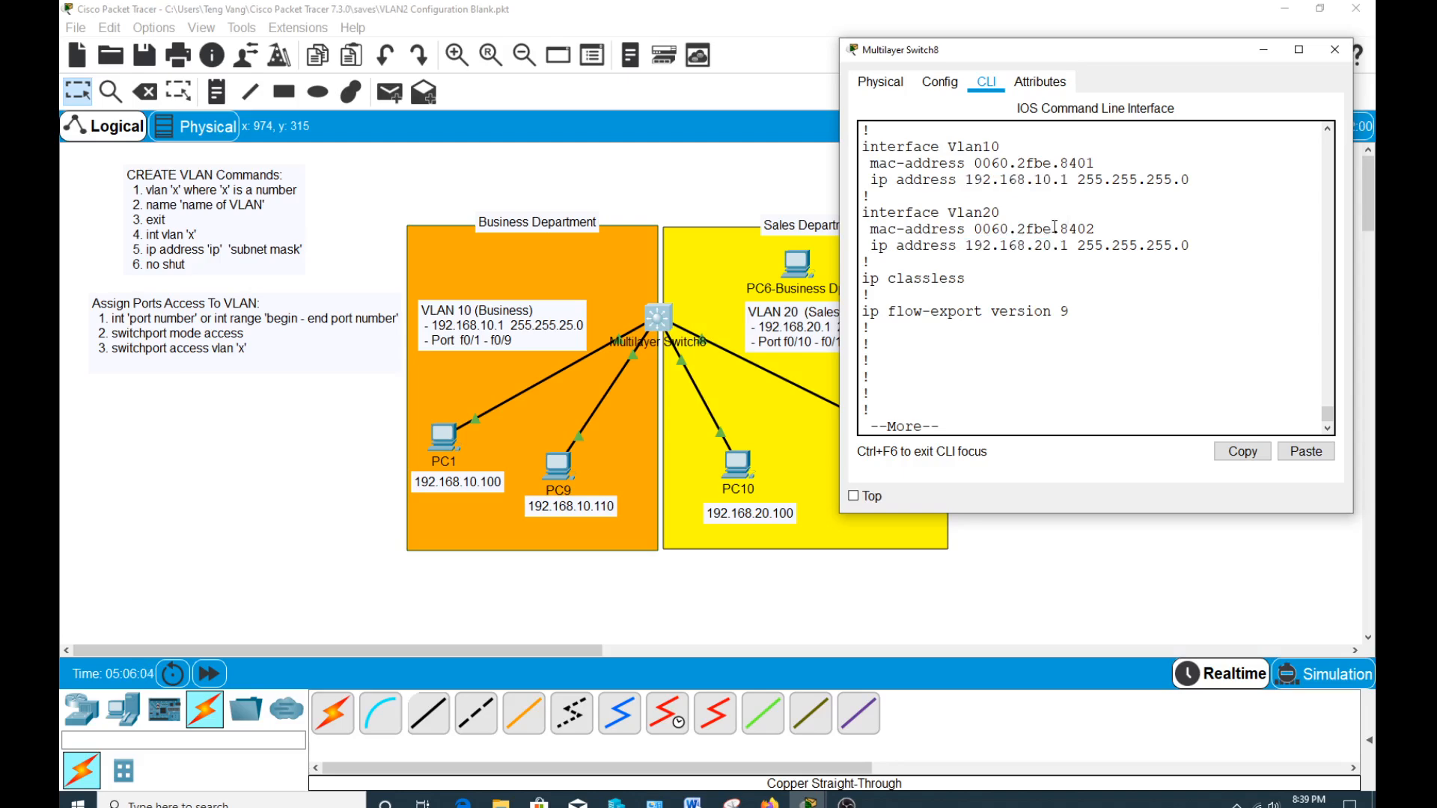
pyautogui.press('q')
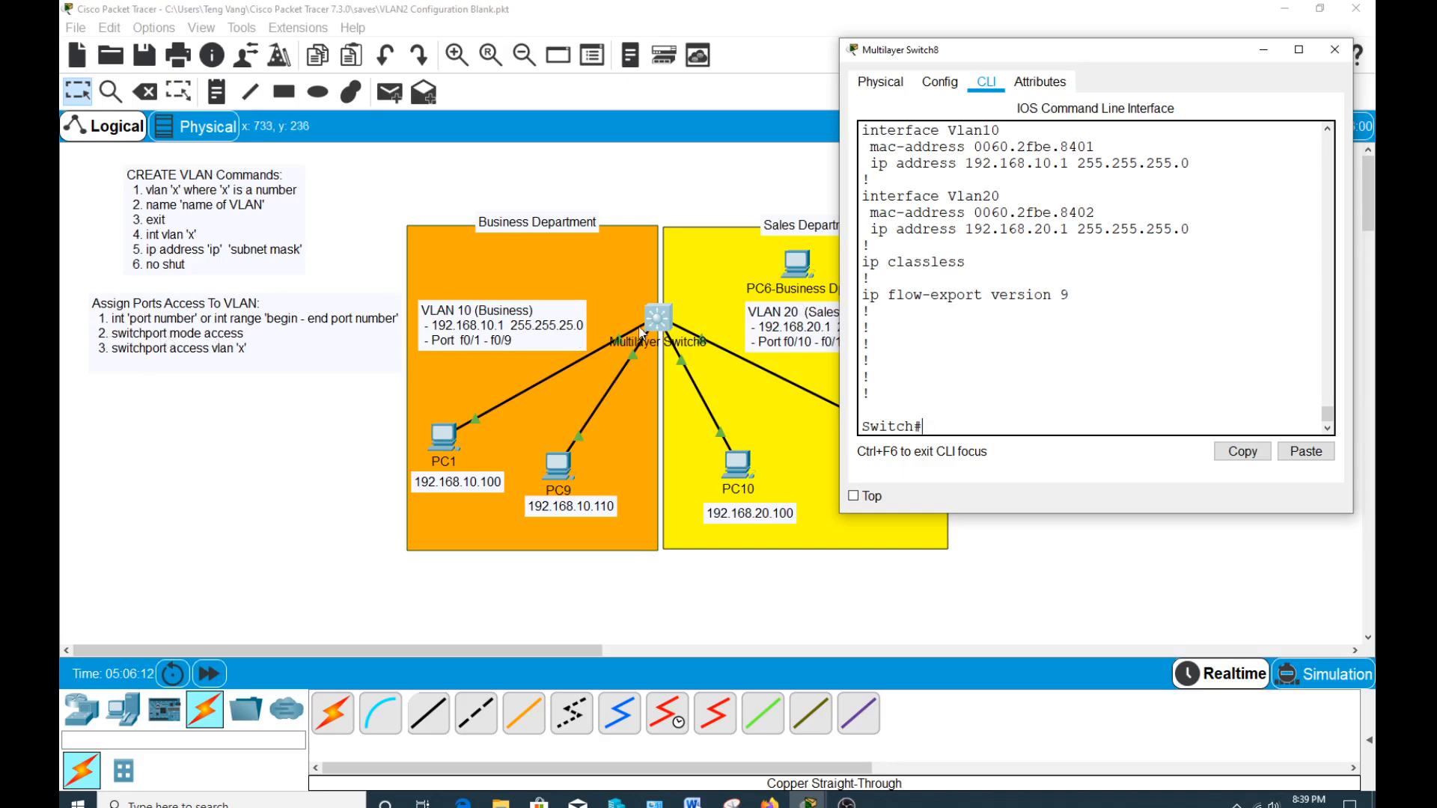
# Enter global configuration mode with conf t and set interface f0/1 to switchport mode access.
pyautogui.click(950, 358)
pyautogui.write('conf t')
pyautogui.press('Return')
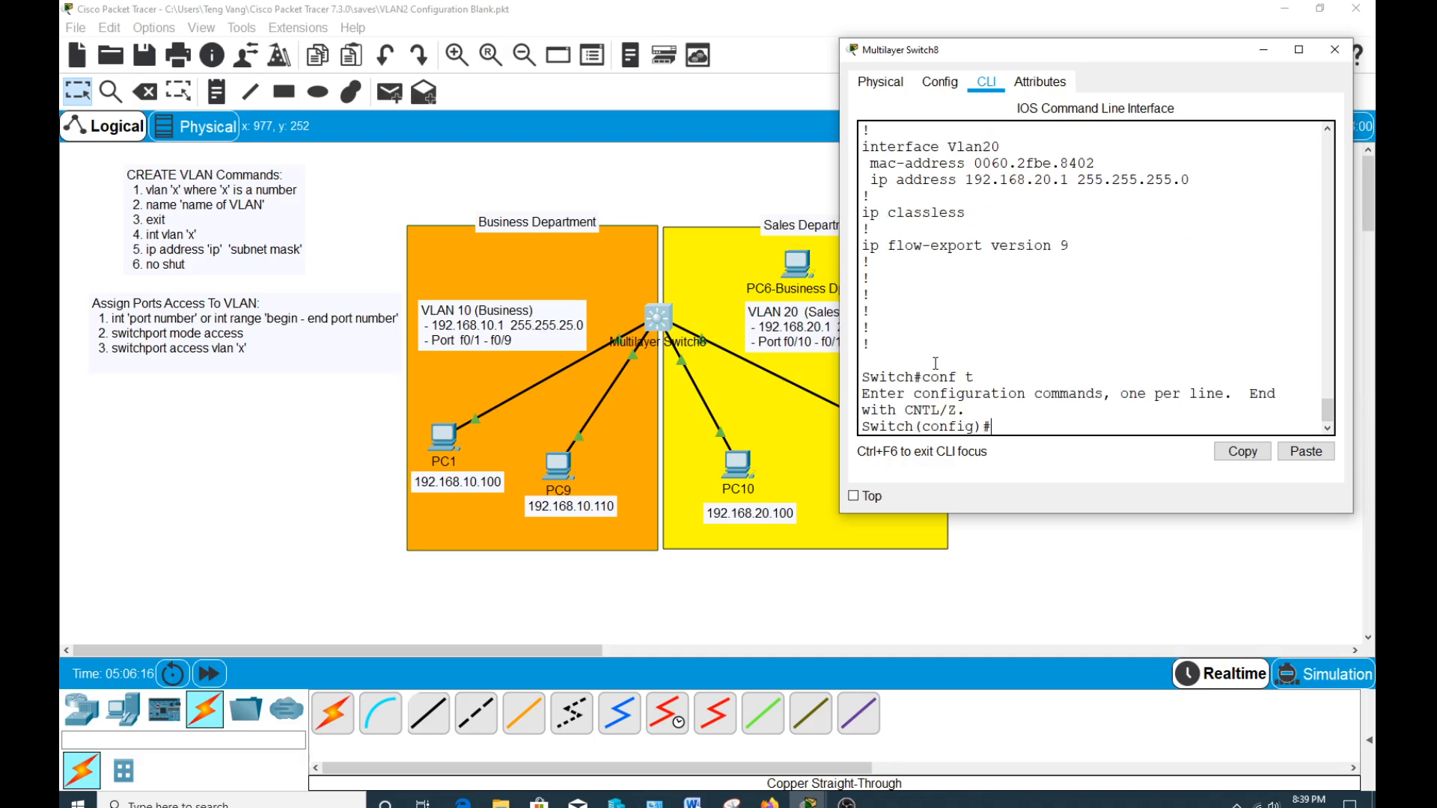
pyautogui.write('int')
pyautogui.write('f0/1')
pyautogui.press('Return')
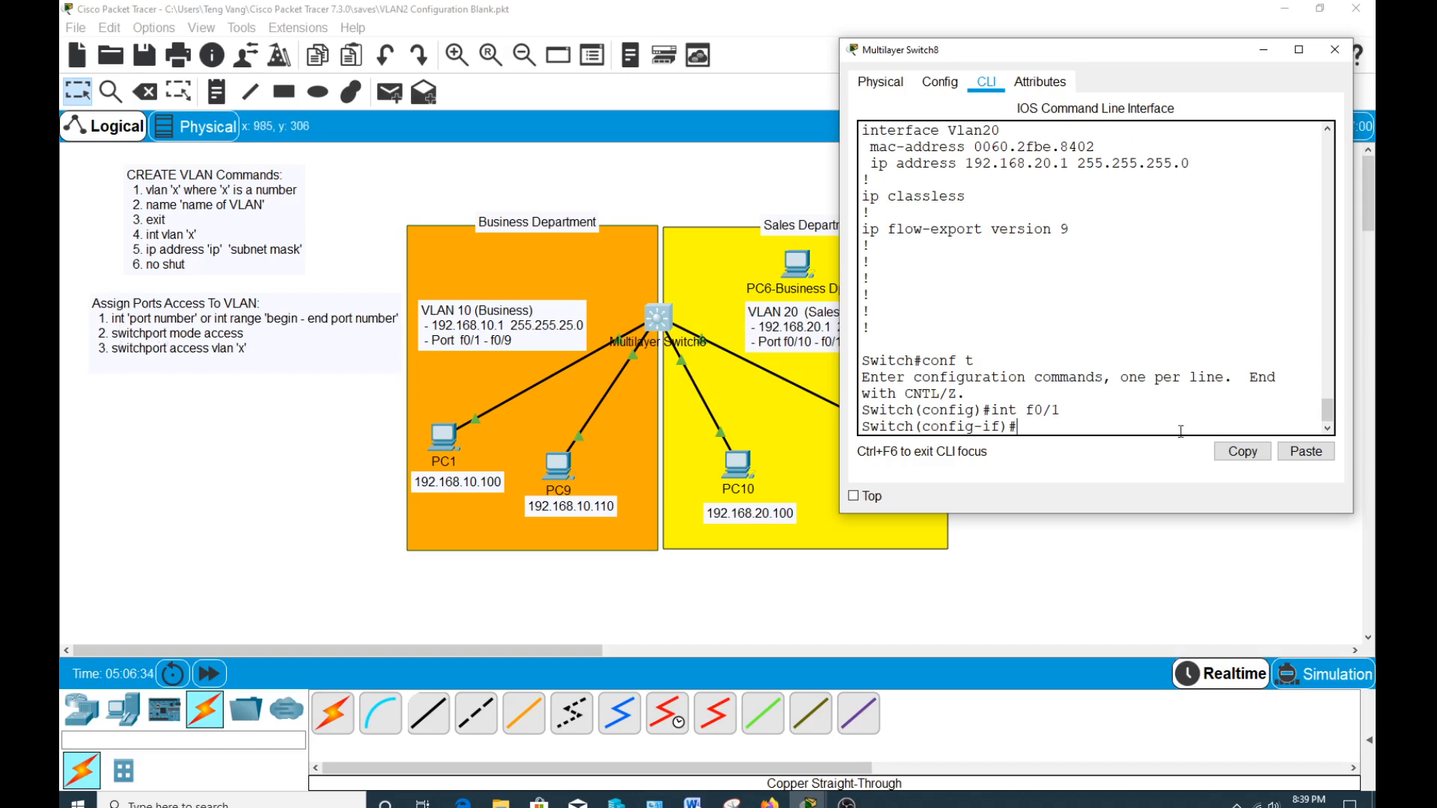
pyautogui.write('switchport mode access')
pyautogui.press('Return')
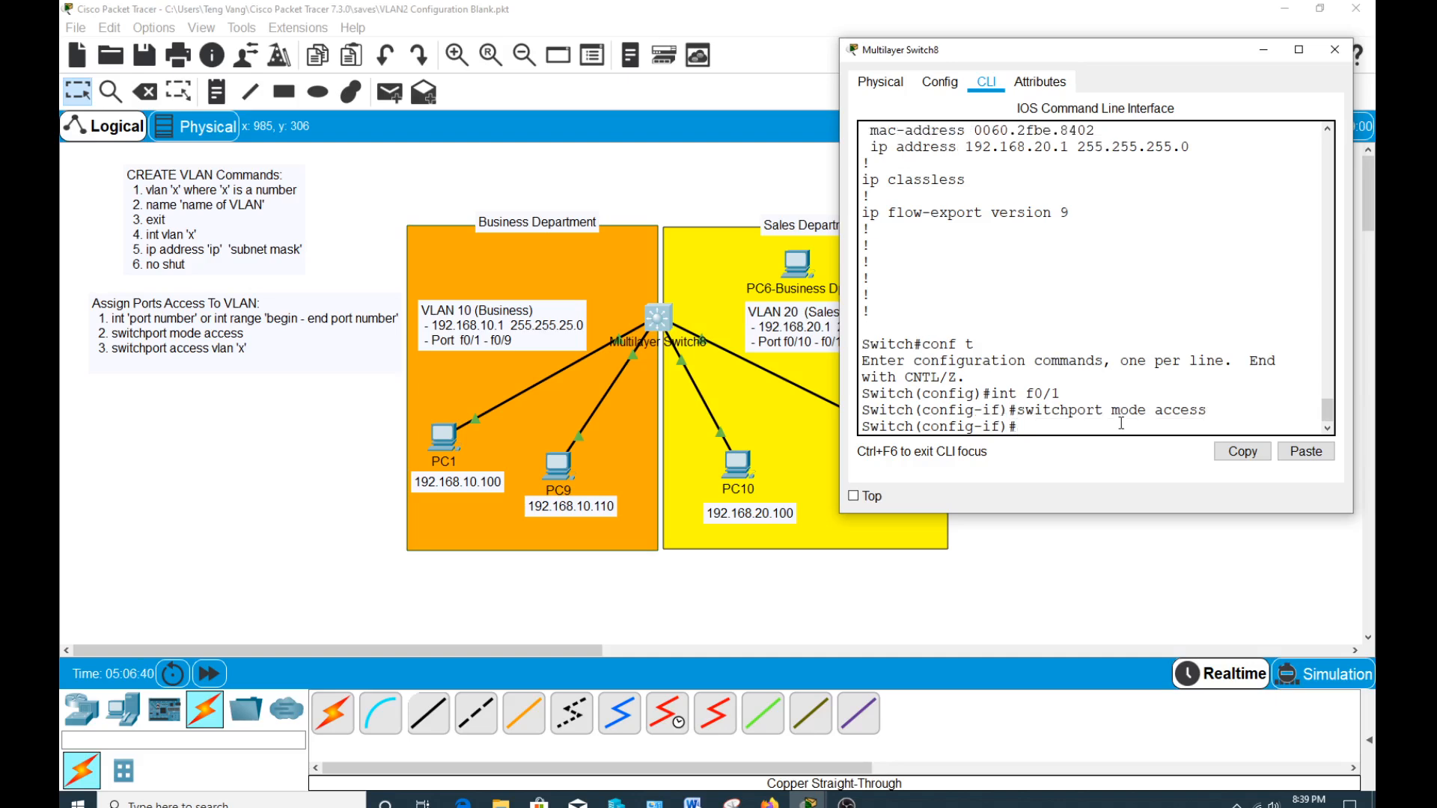
# Assign port f0/1 to VLAN 10 with switchport access vlan 10.
pyautogui.write('switc')
pyautogui.press('Tab')
pyautogui.write('ac')
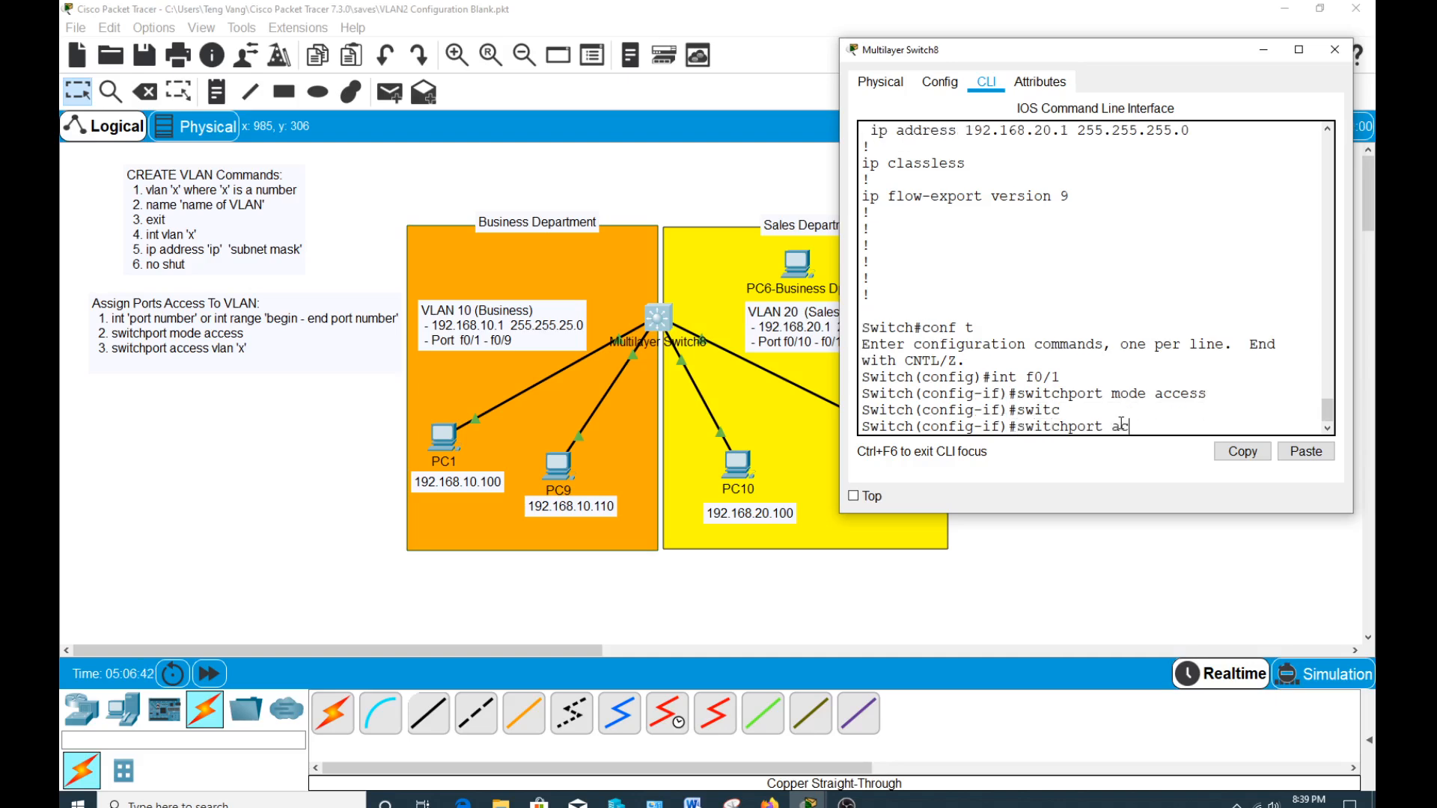
pyautogui.write('cess VLAN 10')
pyautogui.press('Return')
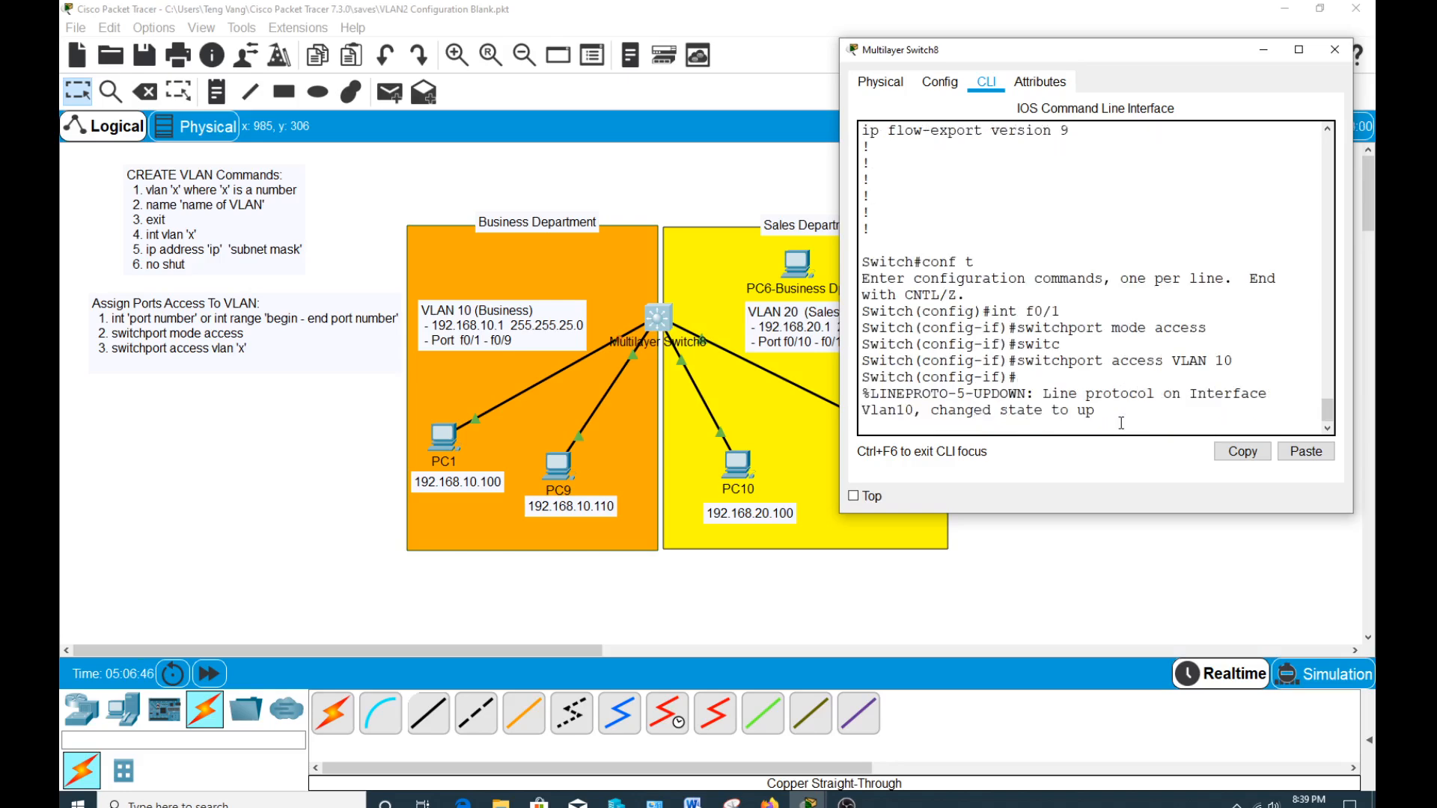
pyautogui.press('Return')
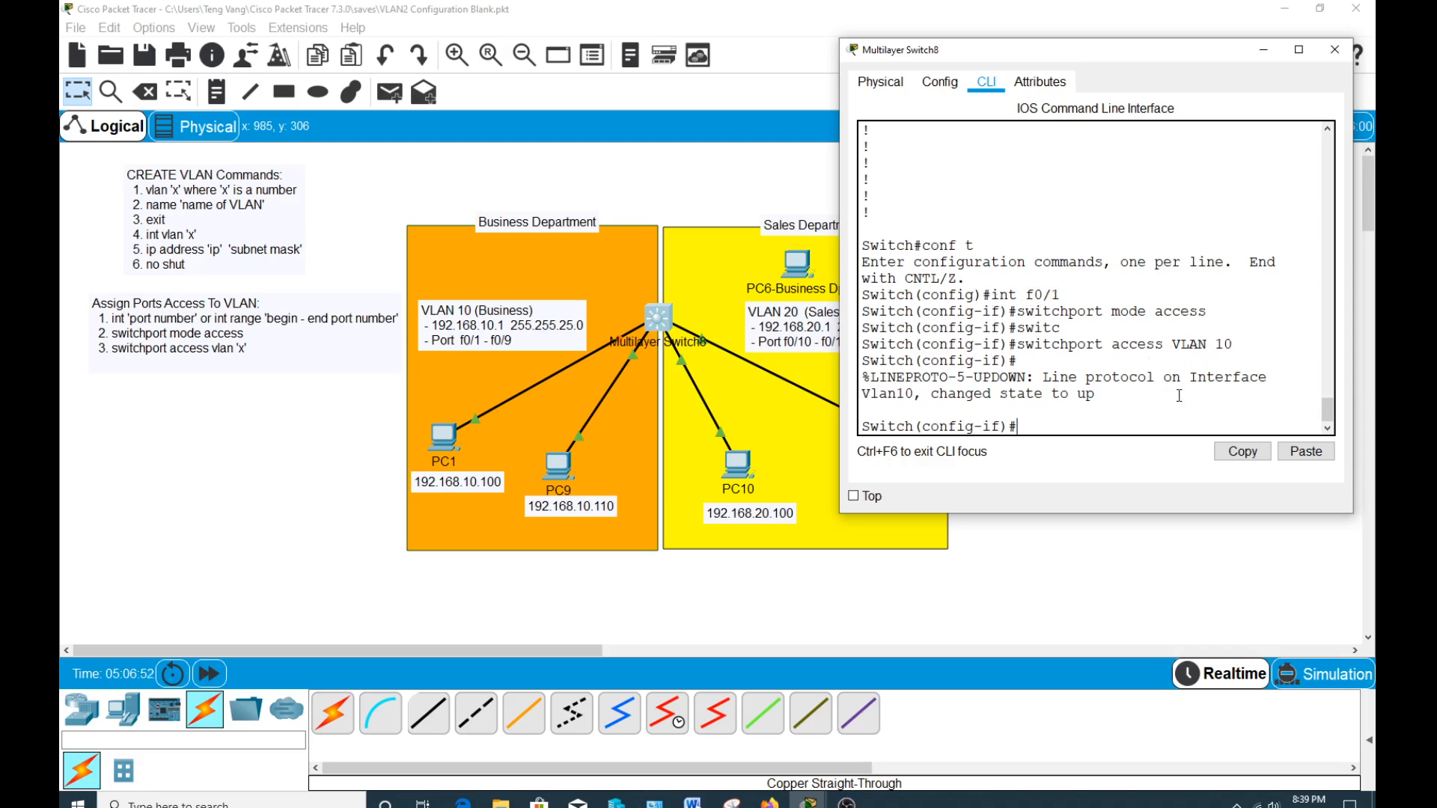
# Enter range configuration for the remaining Business ports with int range f0/2-f0/9.
pyautogui.write('int')
pyautogui.write('range f0/2-')
pyautogui.write('f0/9')
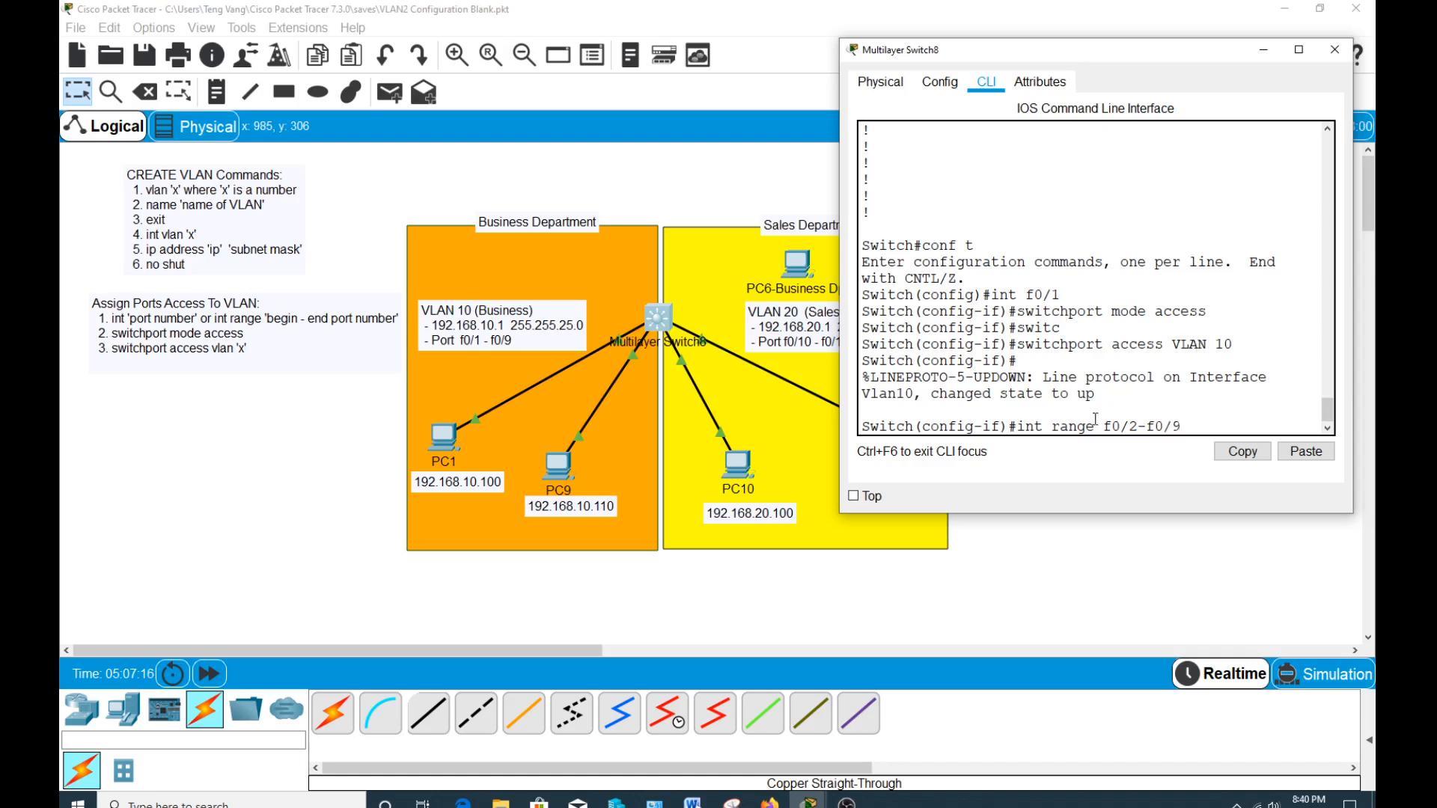
pyautogui.moveTo(1103, 426); pyautogui.dragTo(1163, 425)
pyautogui.click(1181, 425)
pyautogui.press('Return')
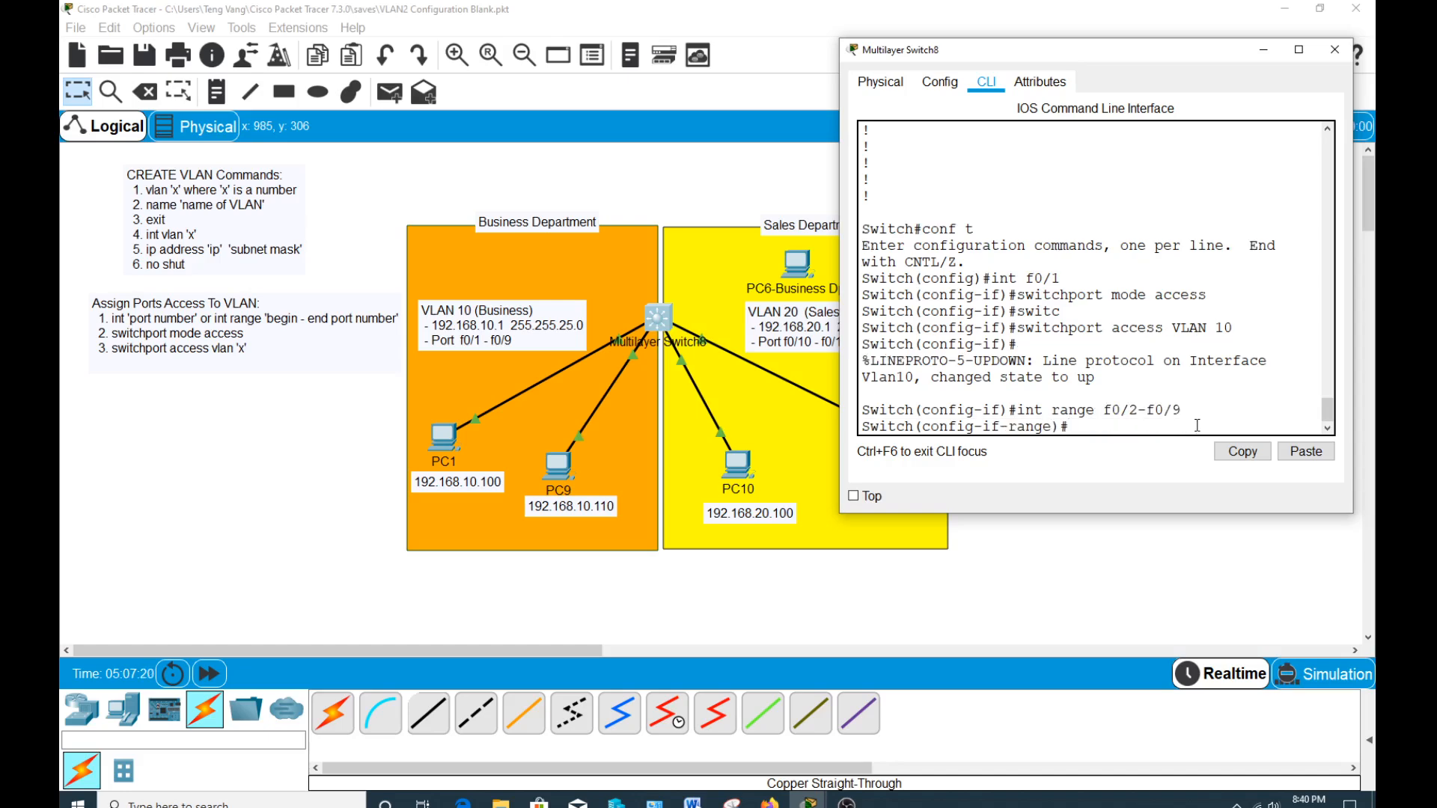
# Set the f0/2-f0/9 port range to switchport mode access and assign it to VLAN 10.
pyautogui.press('Up')
pyautogui.press('Up')
pyautogui.press('Up')
pyautogui.press('Up')
pyautogui.press('Return')
pyautogui.press('Up')
pyautogui.press('Up')
pyautogui.press('Up')
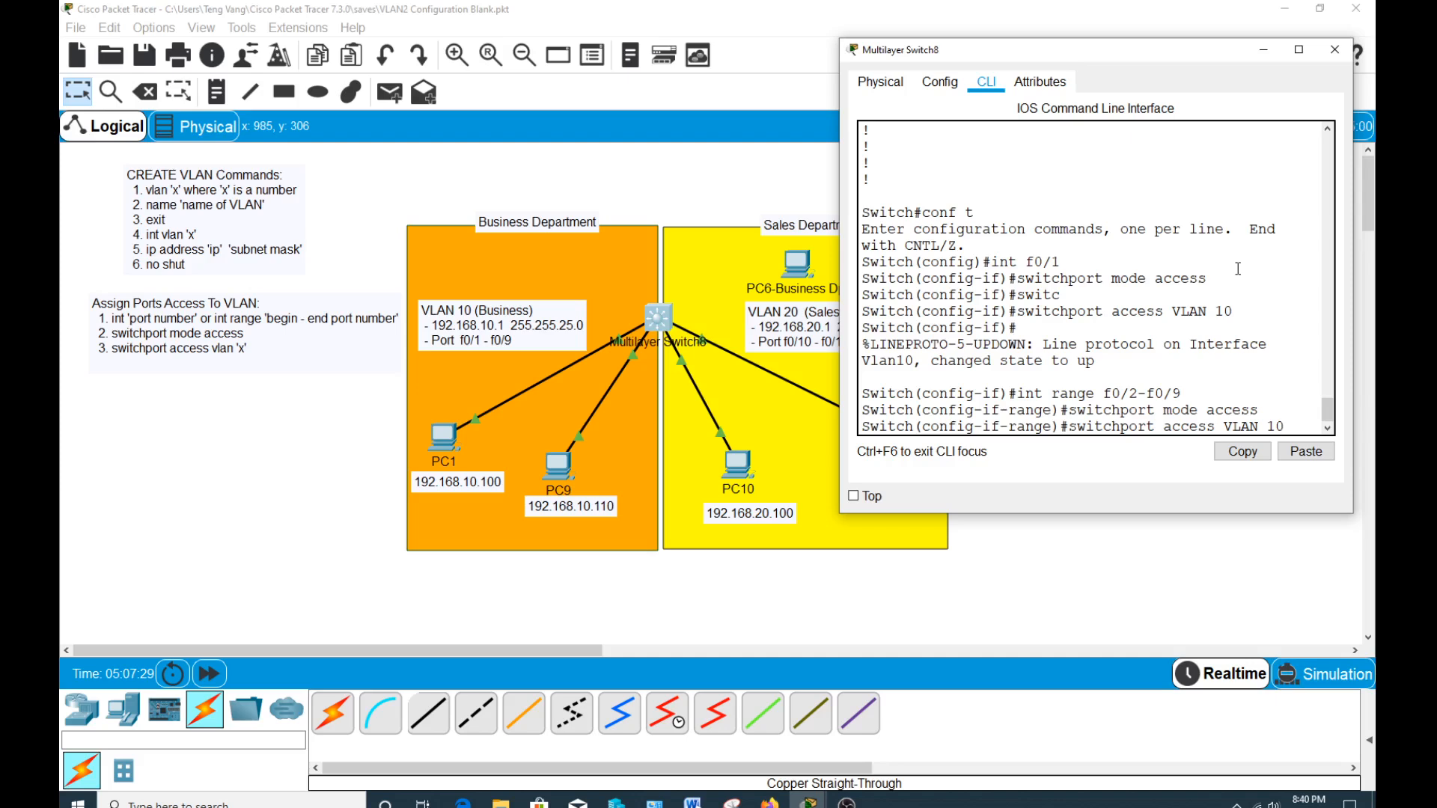
pyautogui.press('Return')
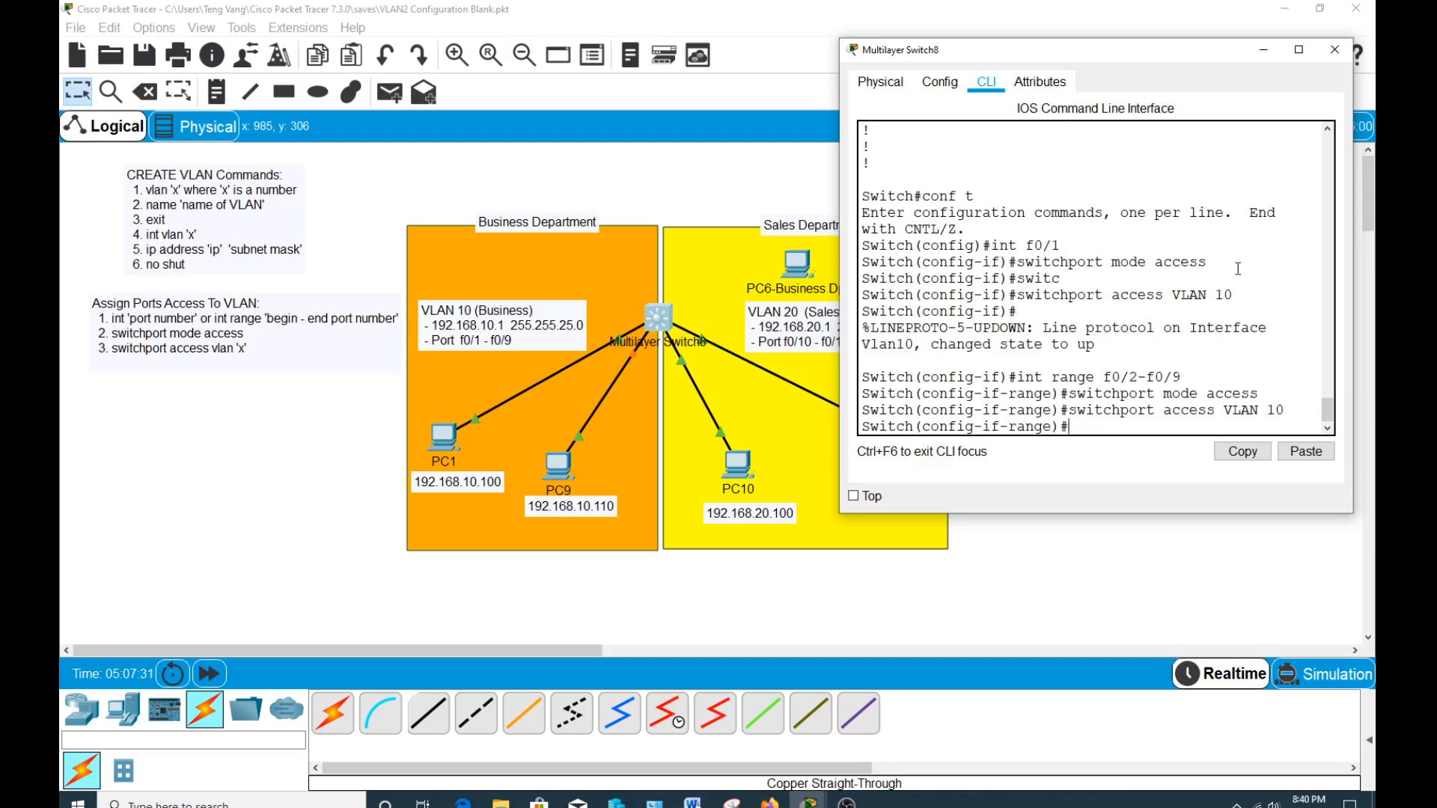
# Return to privileged mode, run show vlan, and widen the switch window to check the ports assigned to VLAN 10 Business.
pyautogui.hotkey('ctrl', 'z')
pyautogui.press('Return')
pyautogui.write('sho')
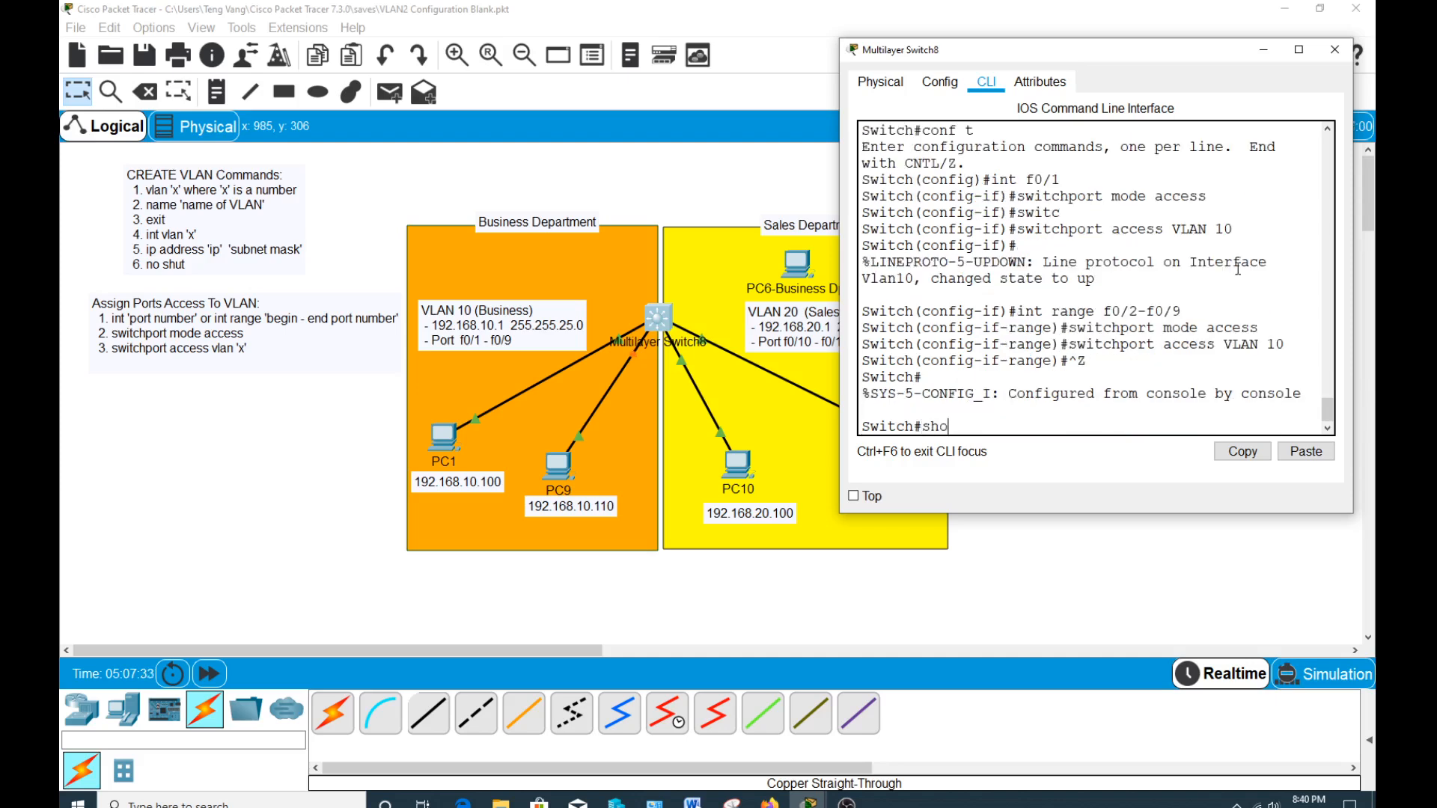
pyautogui.write('w vlan')
pyautogui.press('Return')
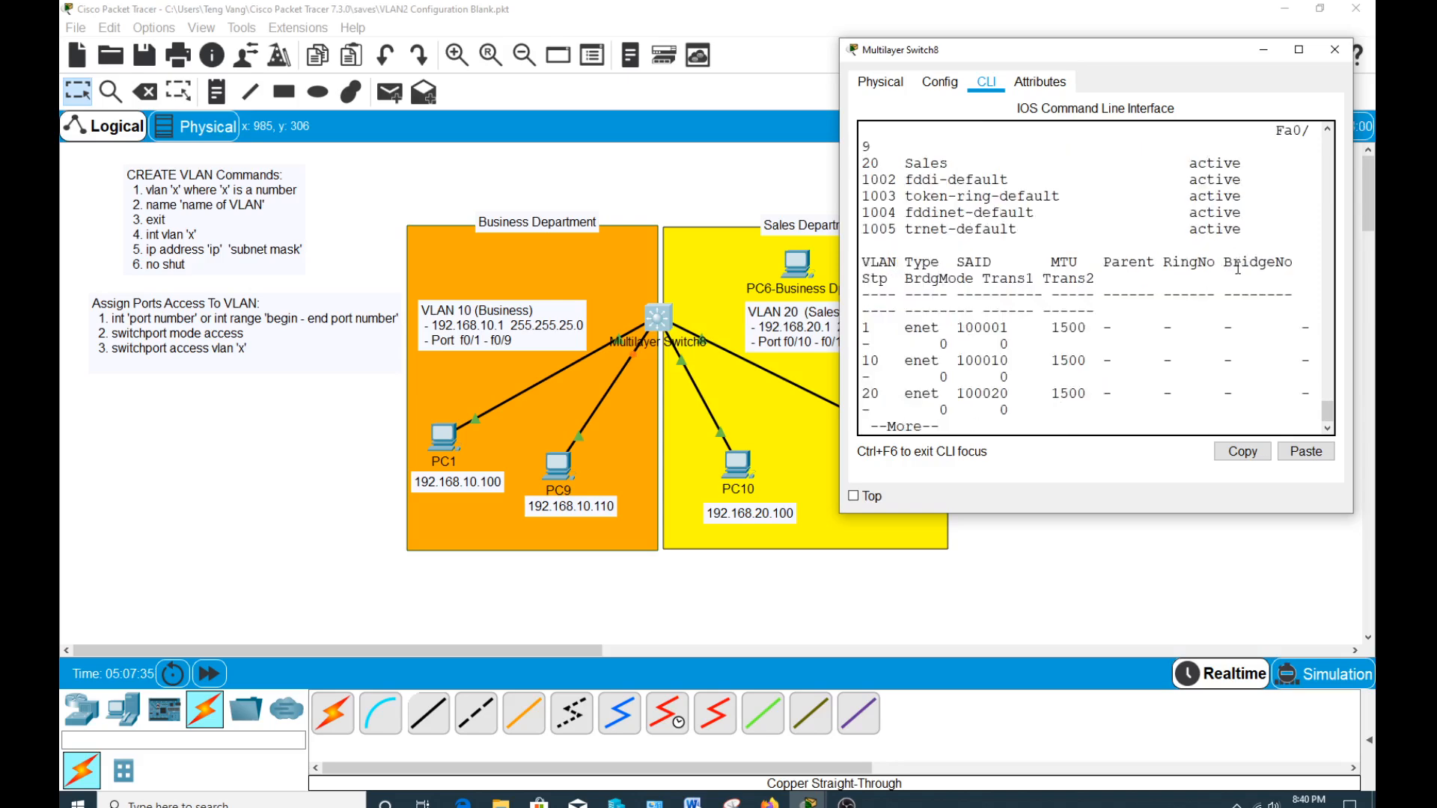
pyautogui.moveTo(839, 189); pyautogui.dragTo(587, 196)
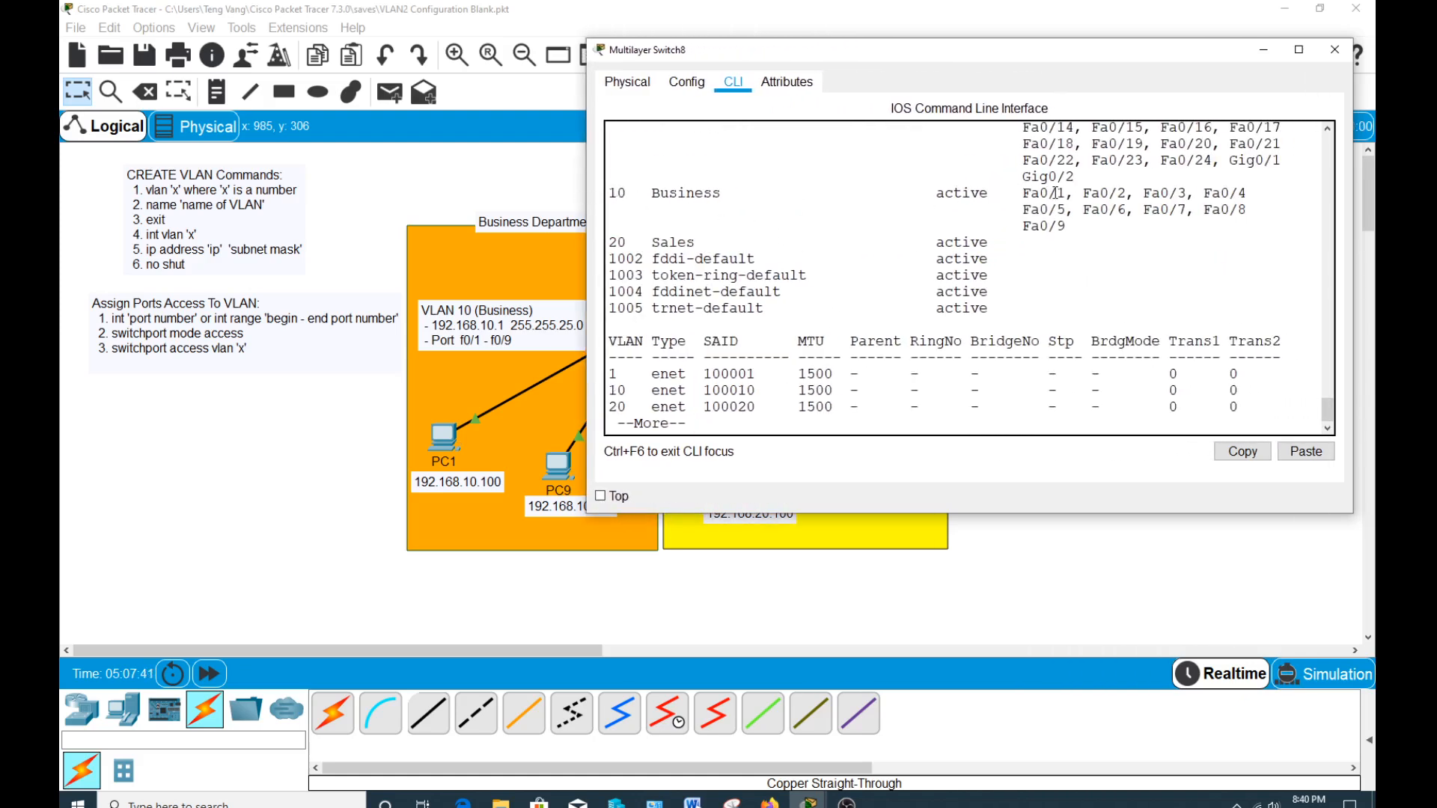
pyautogui.moveTo(1056, 193); pyautogui.dragTo(1068, 224)
pyautogui.click(1058, 225)
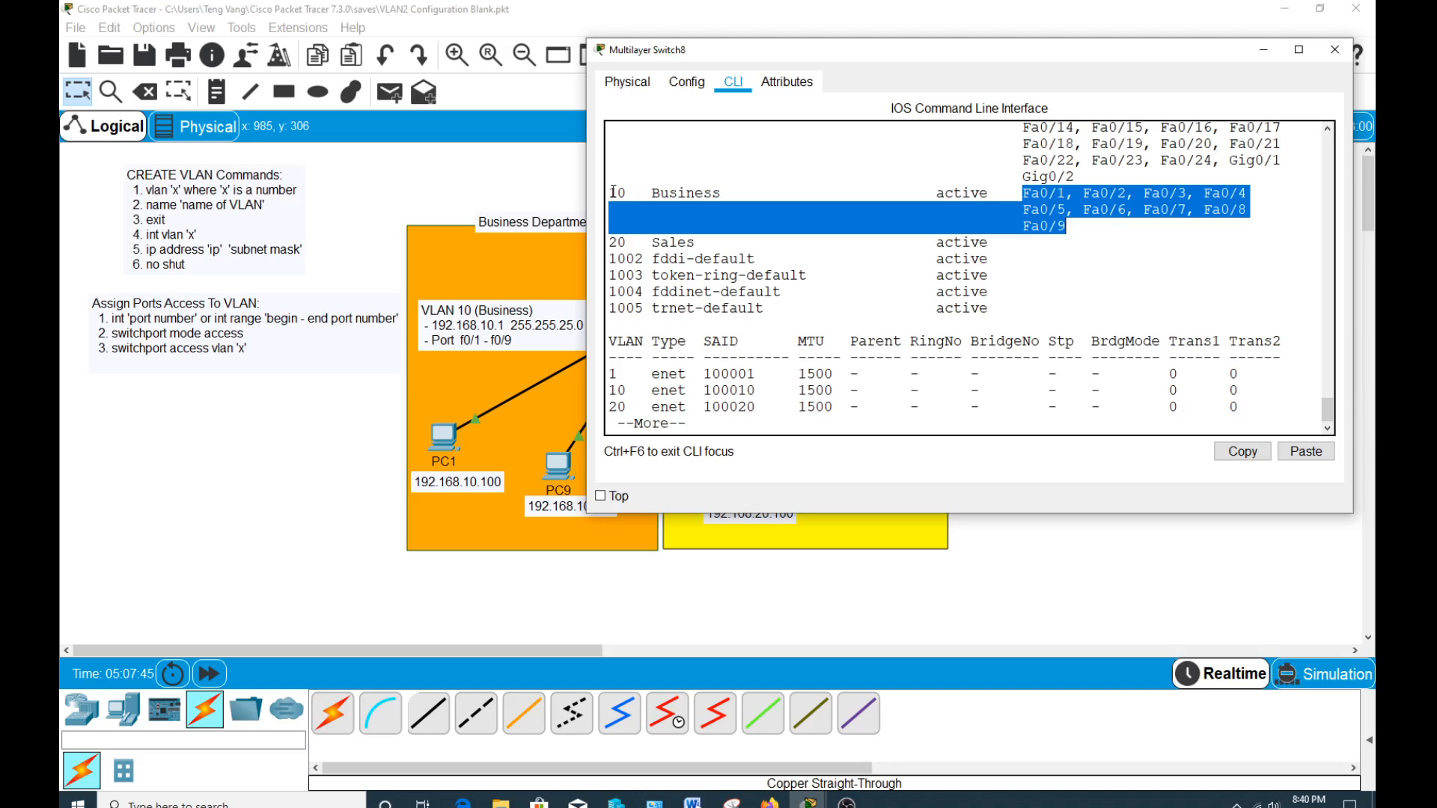
# Examine the VLAN 10 Business and VLAN 20 Sales entries in the VLAN listing and return to the switch prompt.
pyautogui.moveTo(610, 193); pyautogui.dragTo(748, 195)
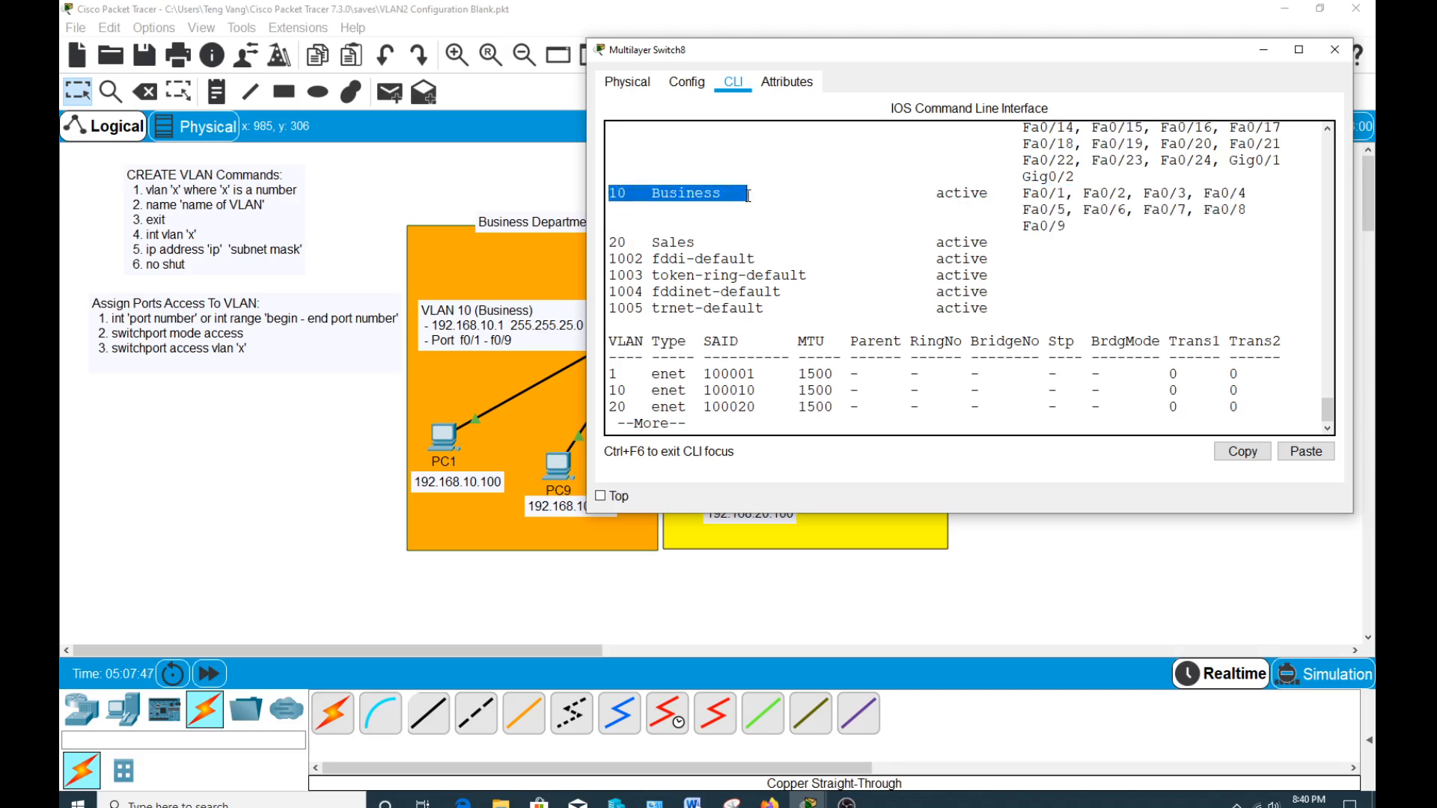
pyautogui.click(748, 195)
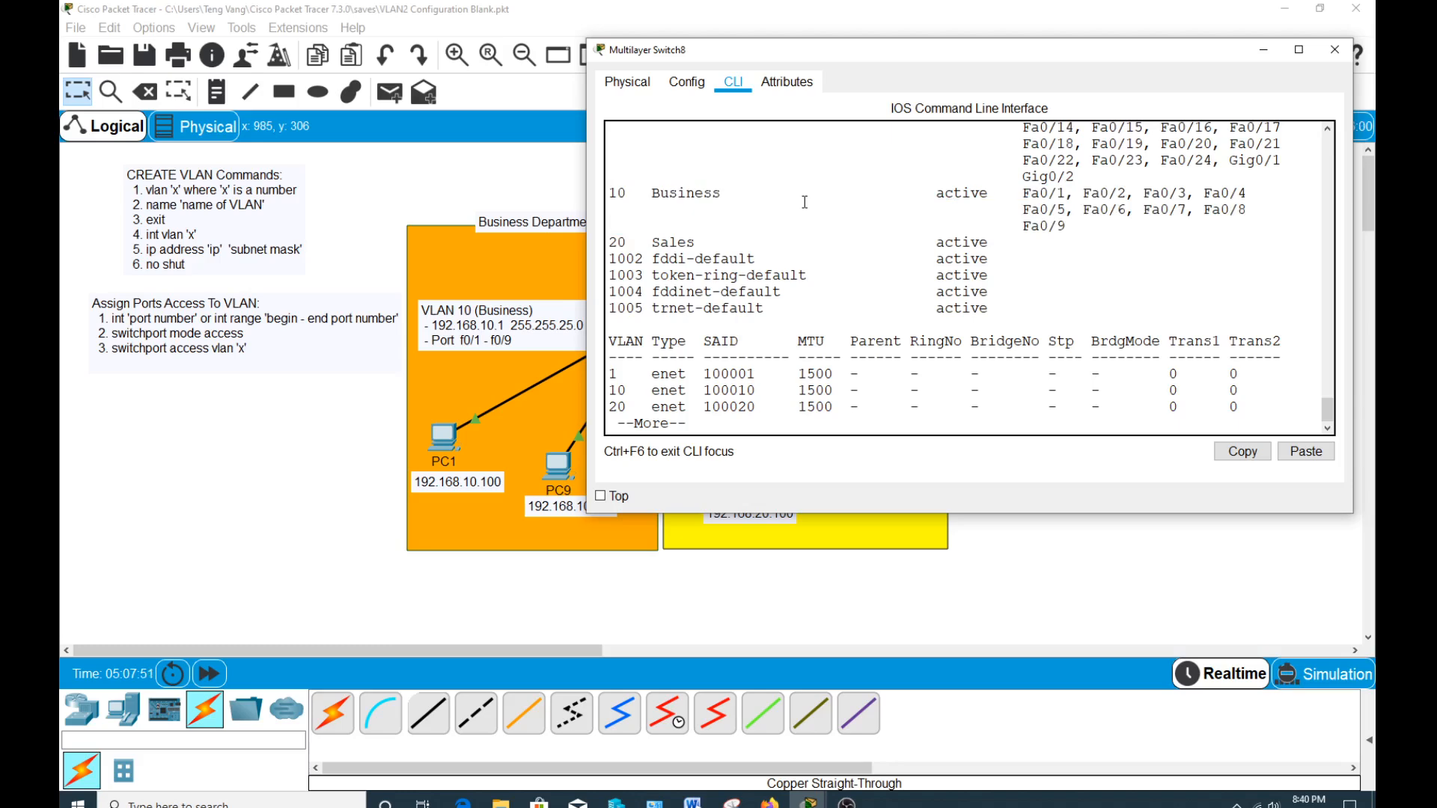
pyautogui.moveTo(989, 243); pyautogui.dragTo(928, 243)
pyautogui.click(735, 85)
pyautogui.click(915, 146)
pyautogui.press('space')
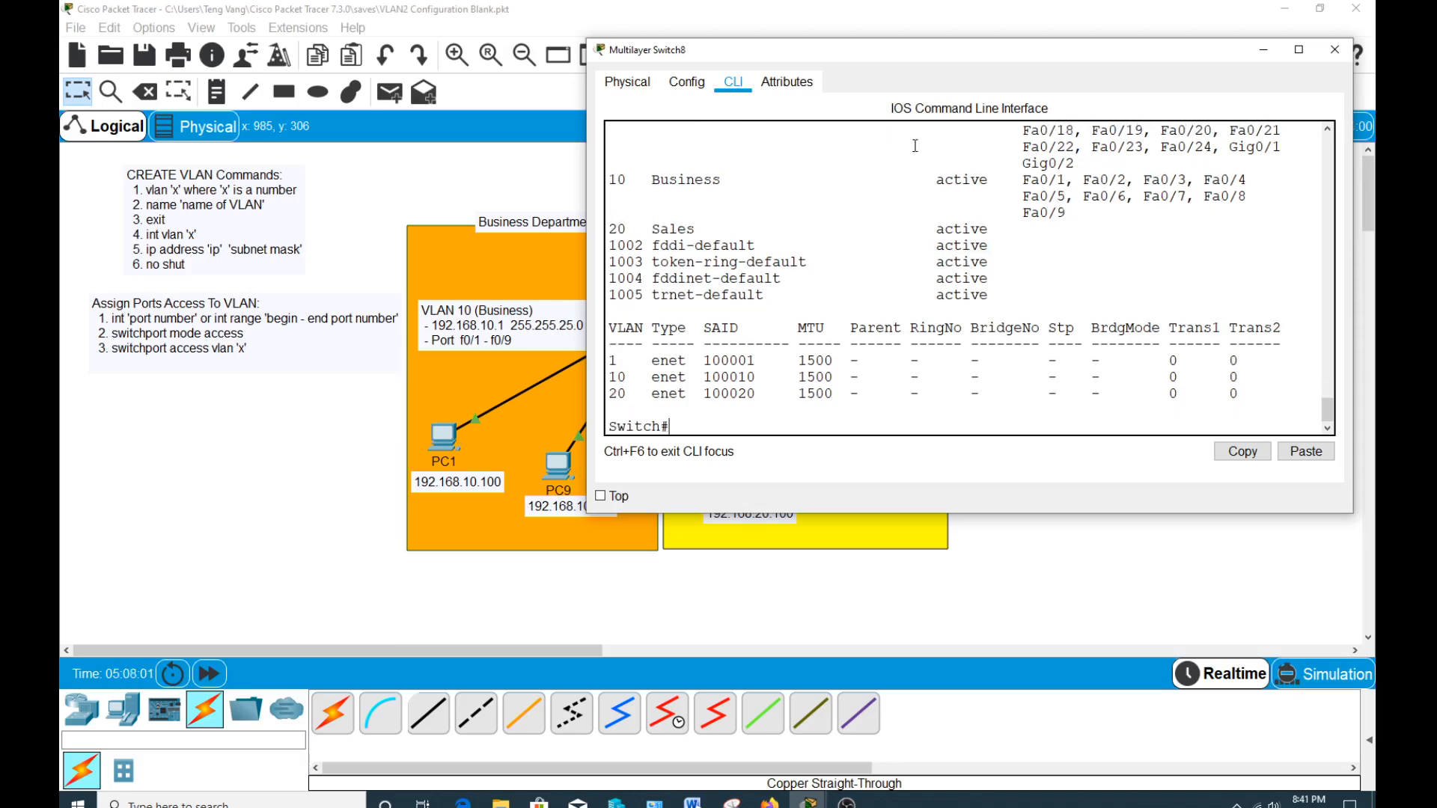
# Enter global configuration with conf t and open range configuration for the Sales ports with int range f0/10-f0/19.
pyautogui.write('conf t')
pyautogui.press('Return')
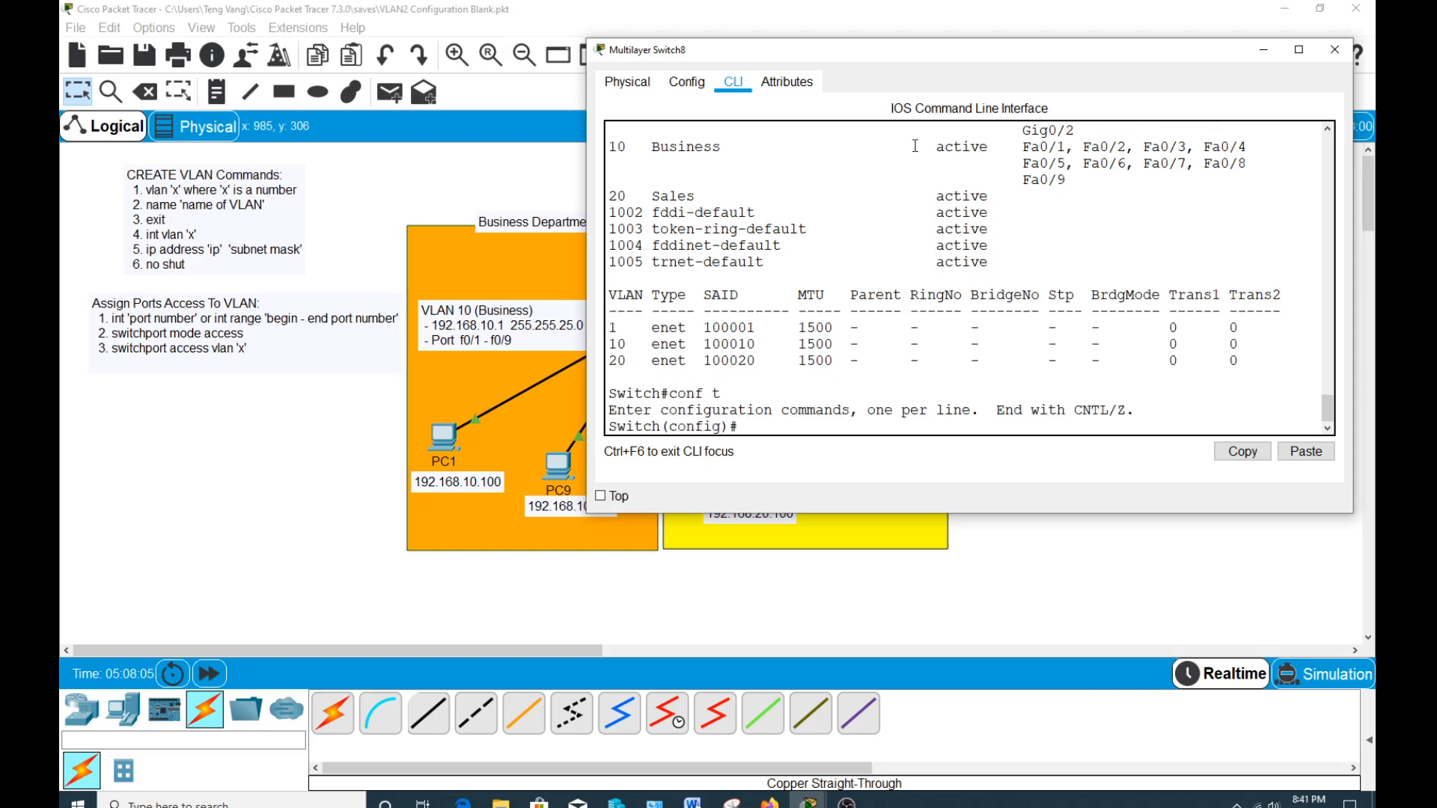
pyautogui.write('int rang')
pyautogui.write('e f0/11-f0/19')
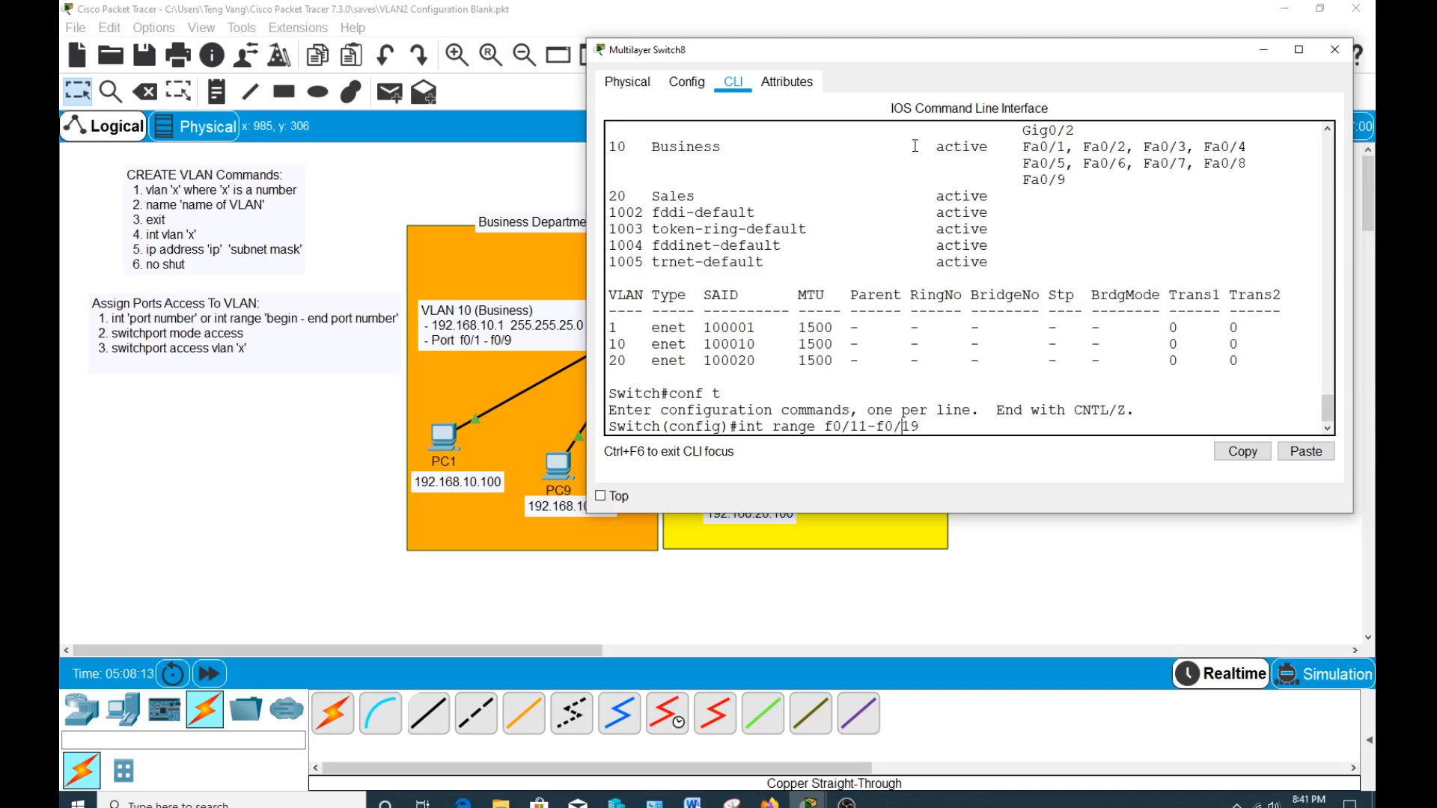
pyautogui.press('BackSpace')
pyautogui.write('0')
pyautogui.moveTo(748, 56); pyautogui.dragTo(1041, 66)
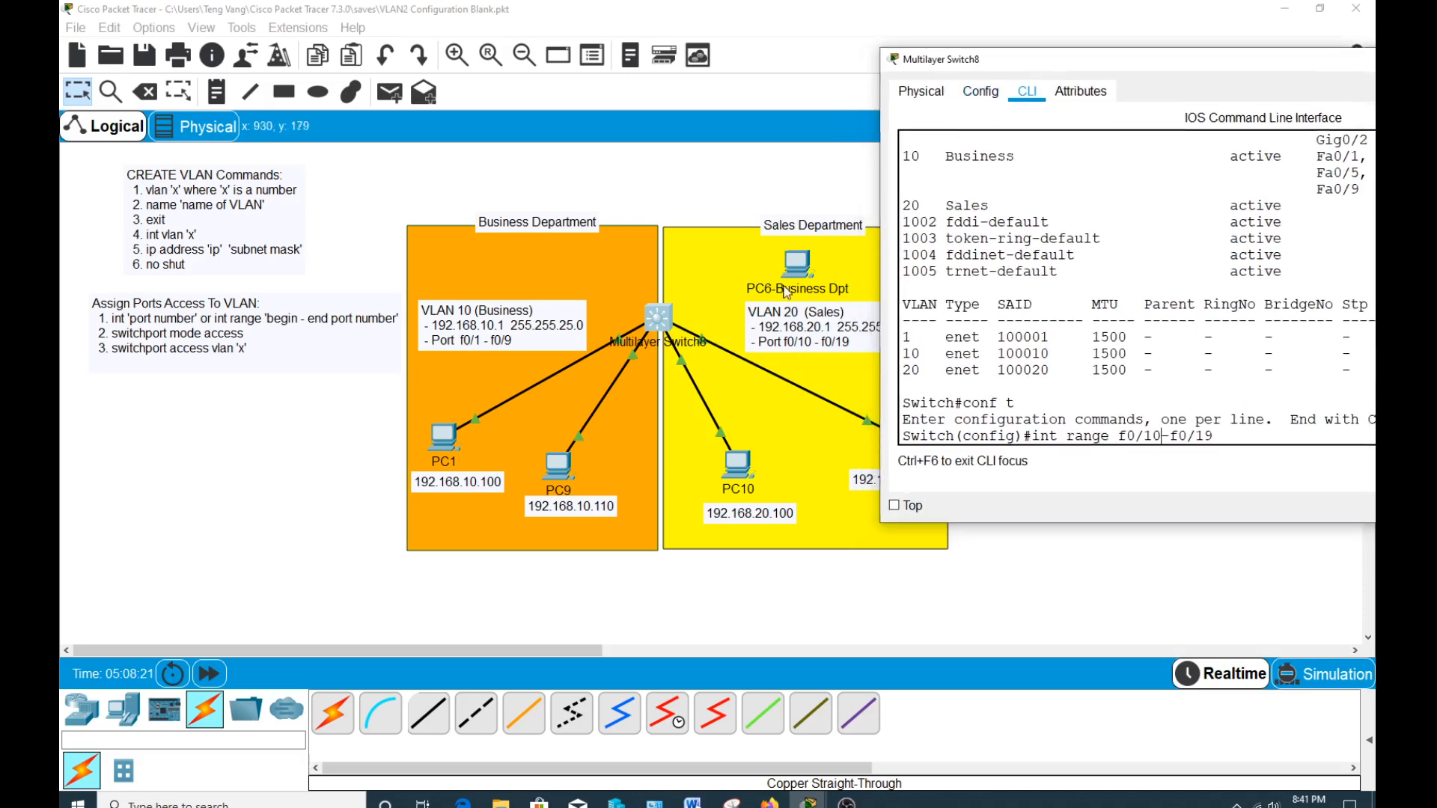
pyautogui.moveTo(1051, 68); pyautogui.dragTo(756, 81)
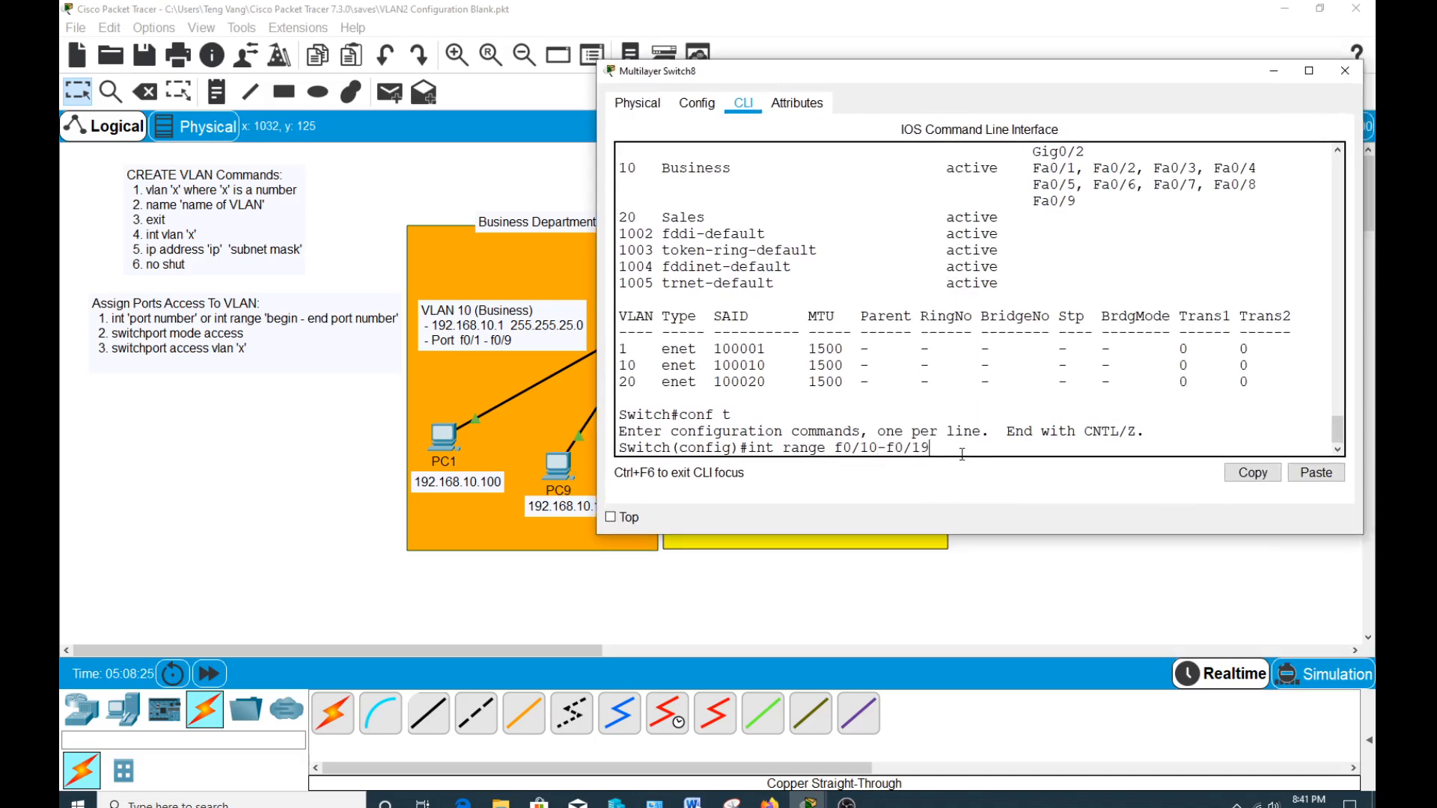
pyautogui.press('Return')
pyautogui.write('siwt')
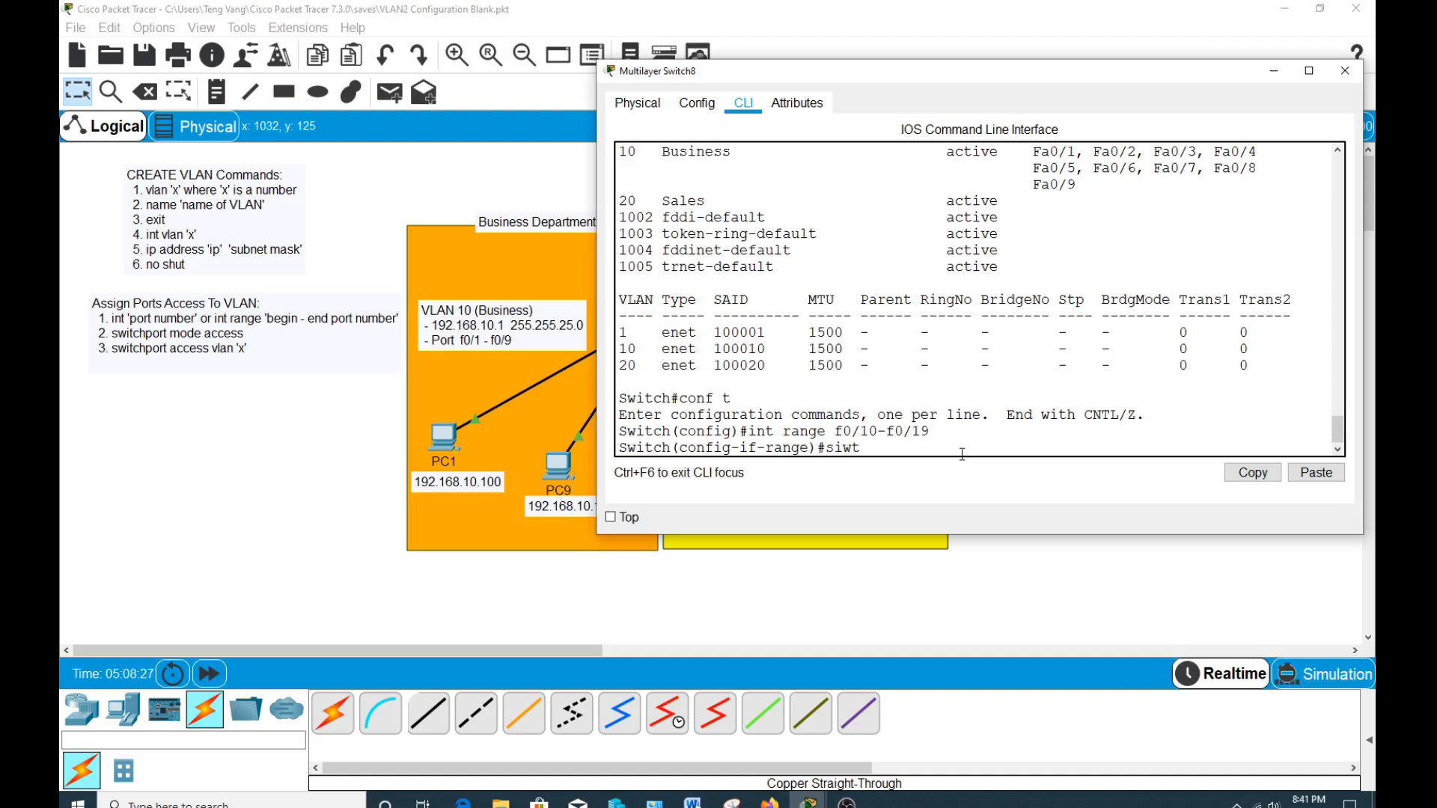
pyautogui.press('BackSpace')
pyautogui.press('BackSpace')
pyautogui.write('wiotc')
pyautogui.write('hport mode access')
pyautogui.press('Return')
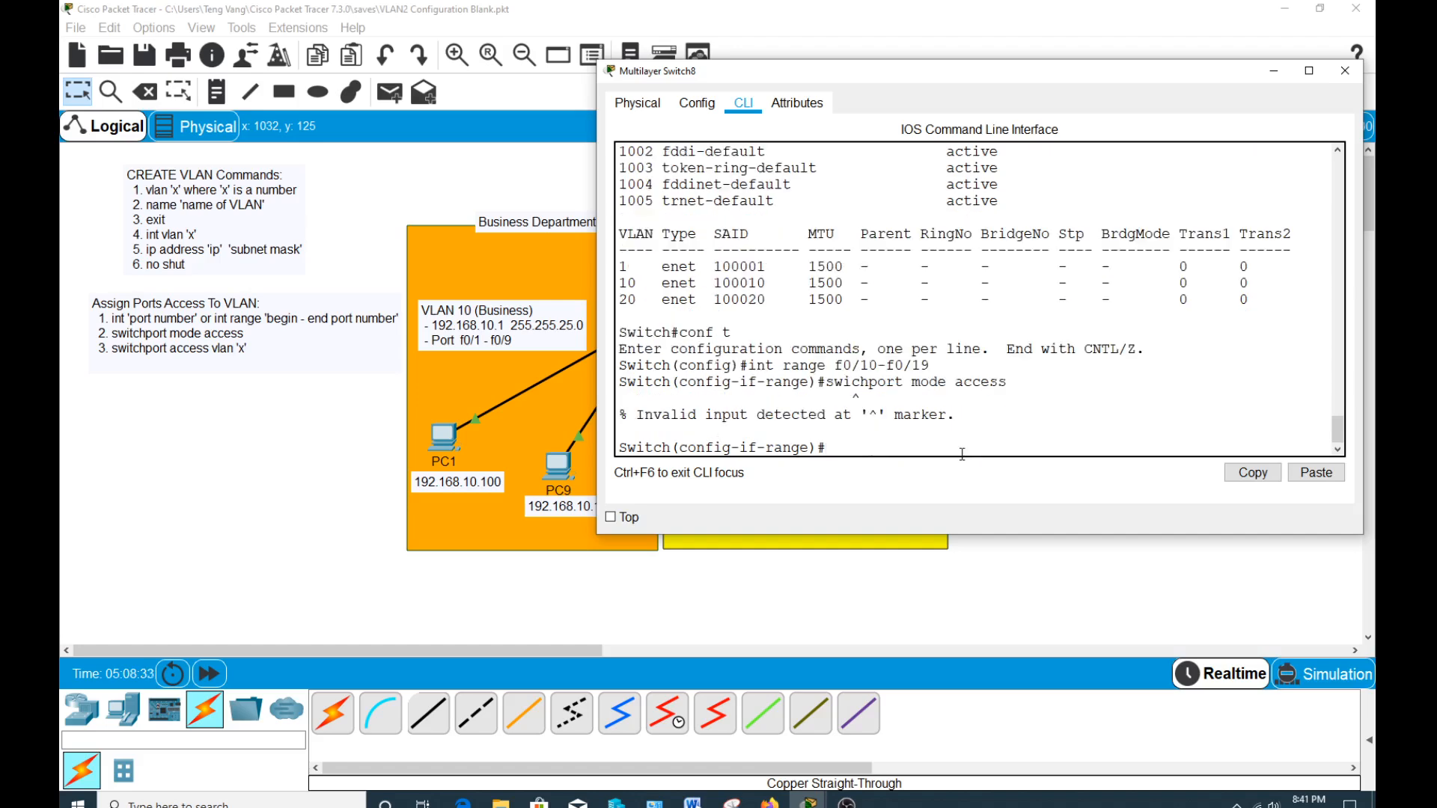
# Set the f0/10-f0/19 port range to access mode with switchport mode access.
pyautogui.write('switchport mode access')
pyautogui.press('Return')
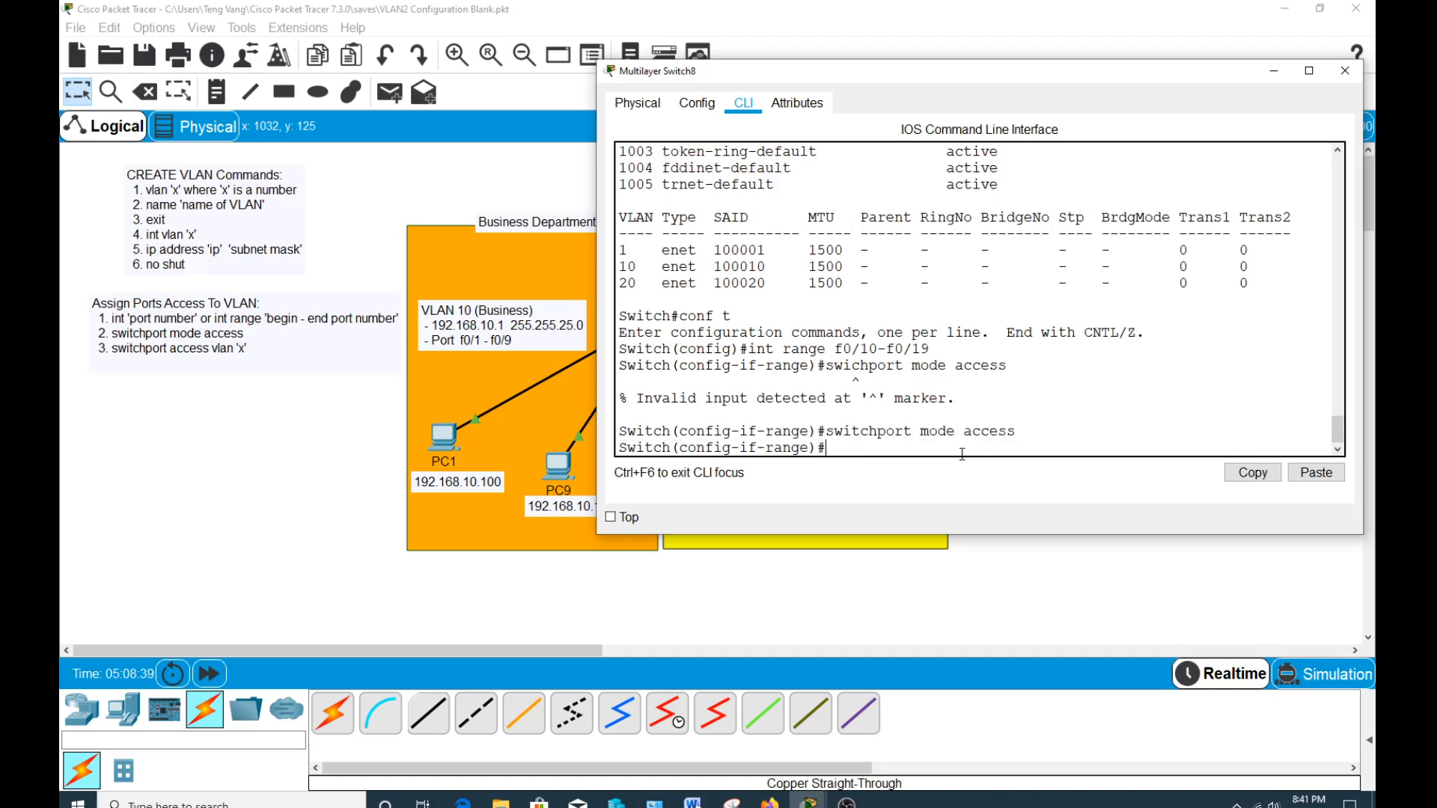
# Assign the f0/10-f0/19 port range to VLAN 20 with switchport access VLAN 20.
pyautogui.write('sw')
pyautogui.press('Tab')
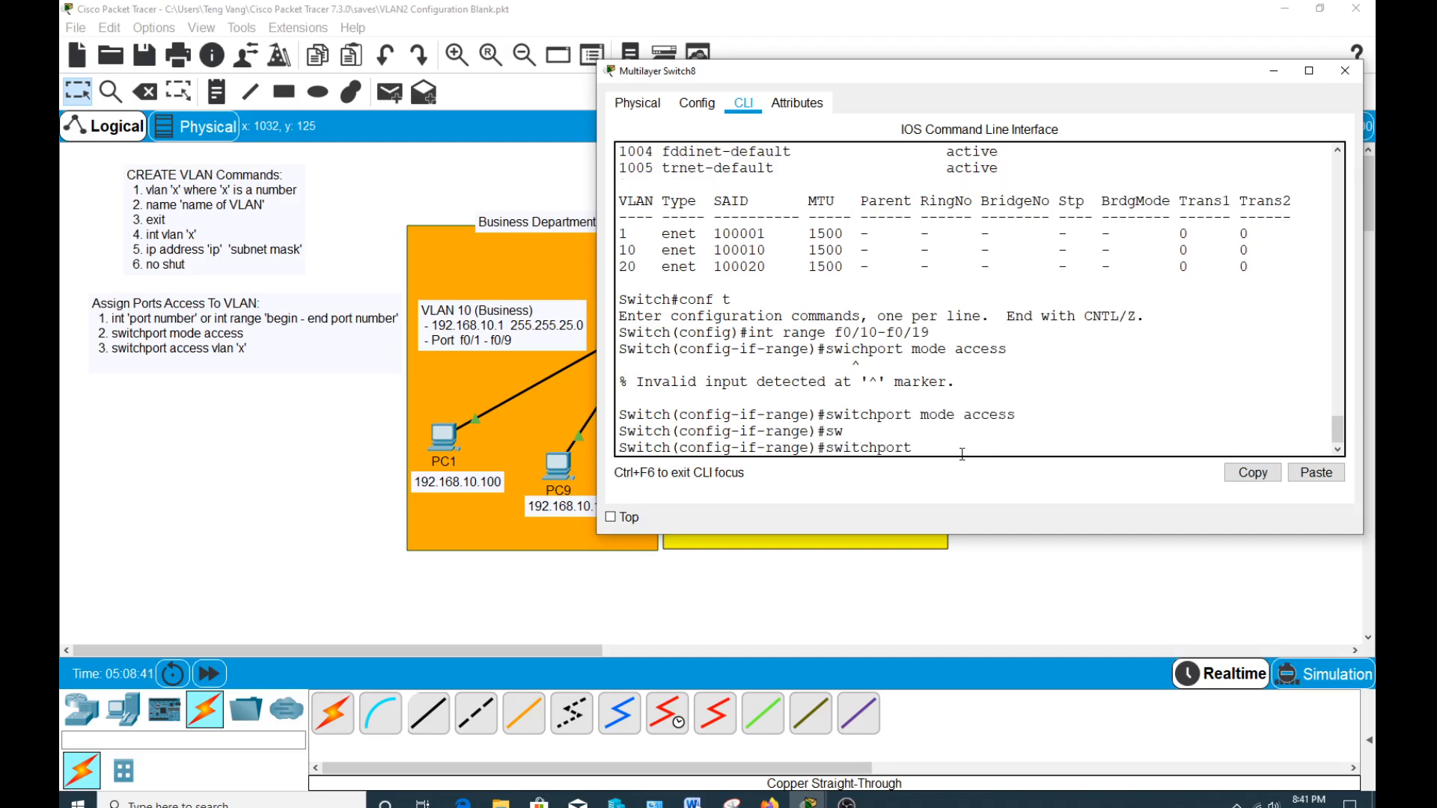
pyautogui.write('acce')
pyautogui.press('Tab')
pyautogui.write('VLA')
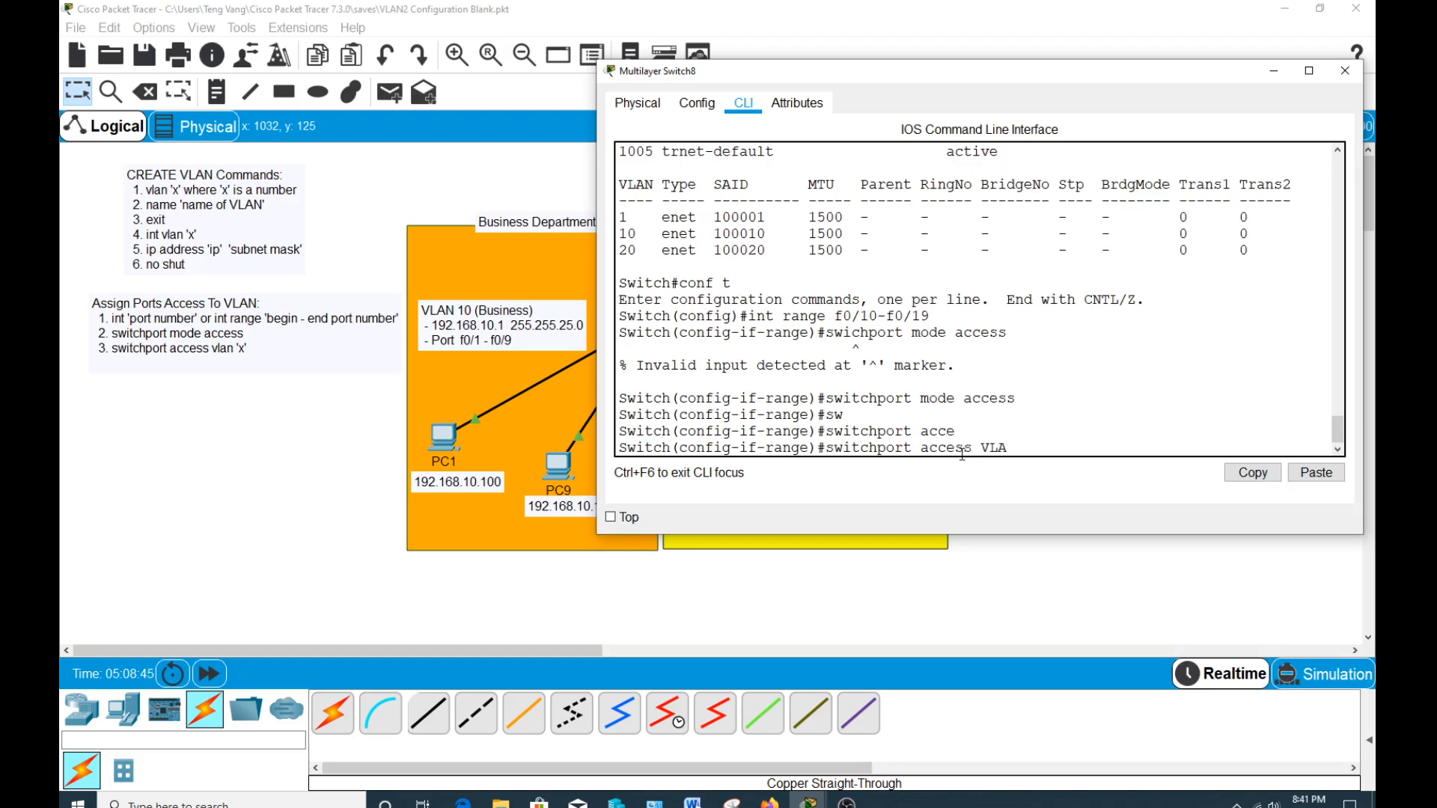
pyautogui.write('N 20')
pyautogui.press('Return')
pyautogui.press('Return')
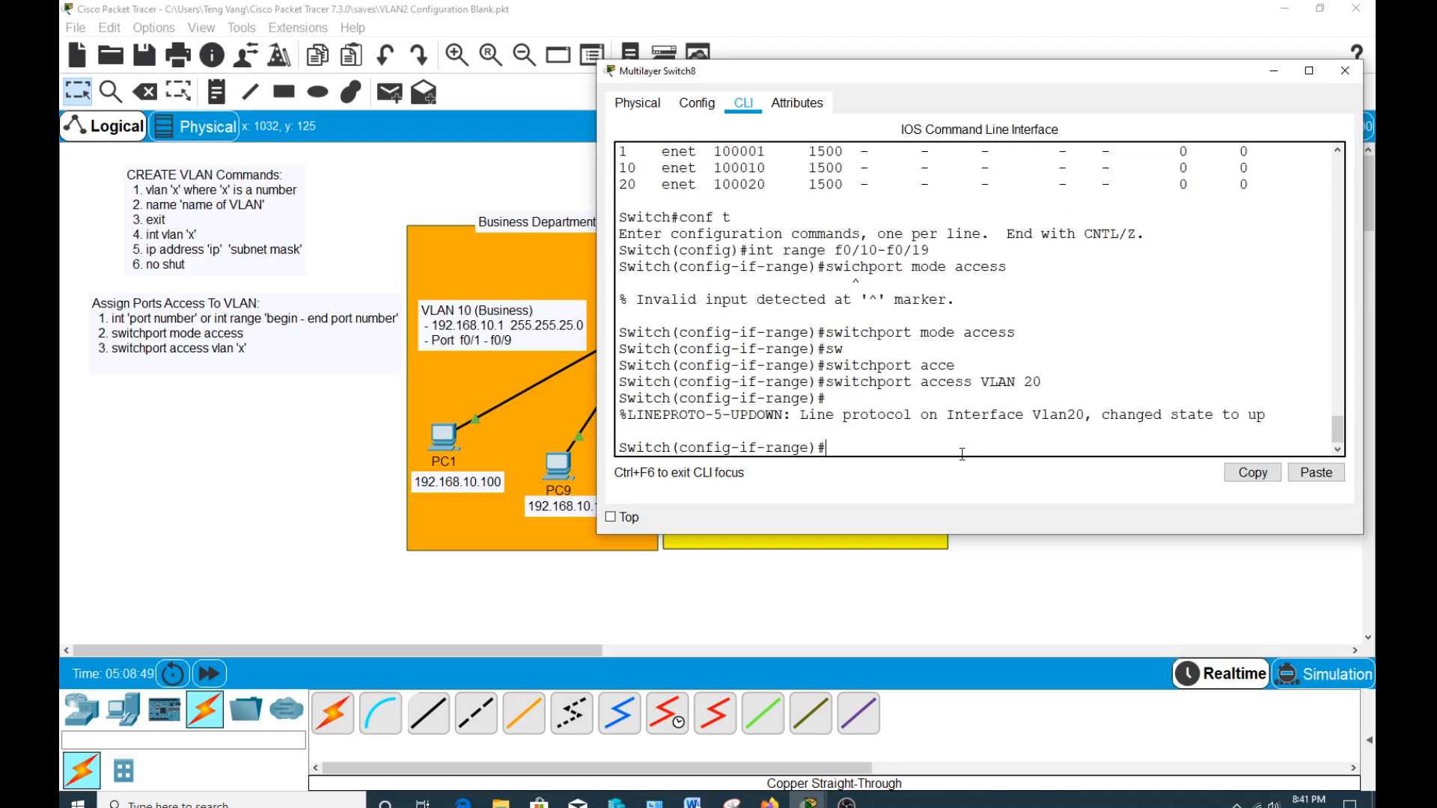
# Return to privileged mode, list the VLANs to check the ports assigned to VLAN 20 Sales, and close the switch window.
pyautogui.hotkey('ctrl', 'z')
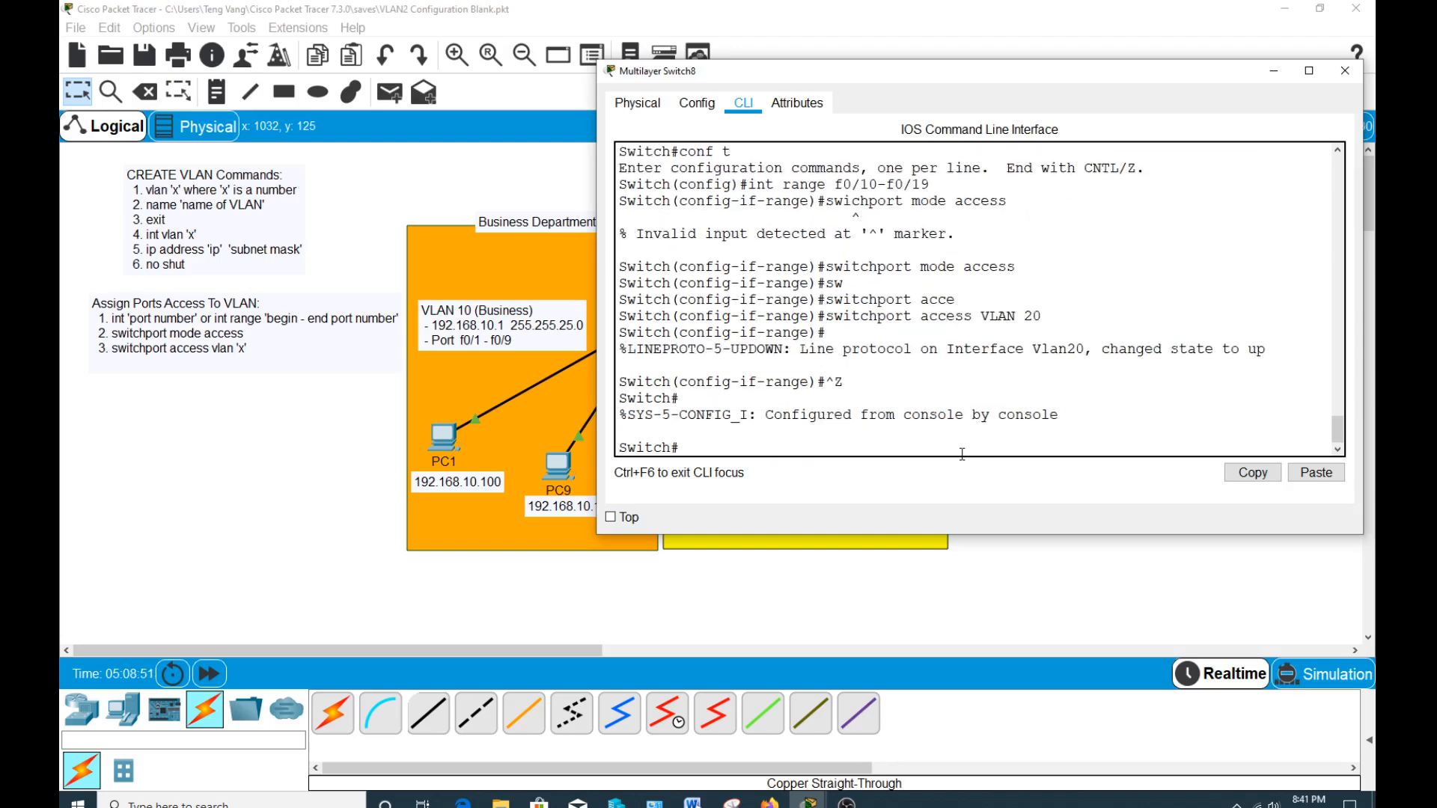
pyautogui.write('show vlan')
pyautogui.press('Return')
pyautogui.moveTo(619, 217); pyautogui.dragTo(1162, 253)
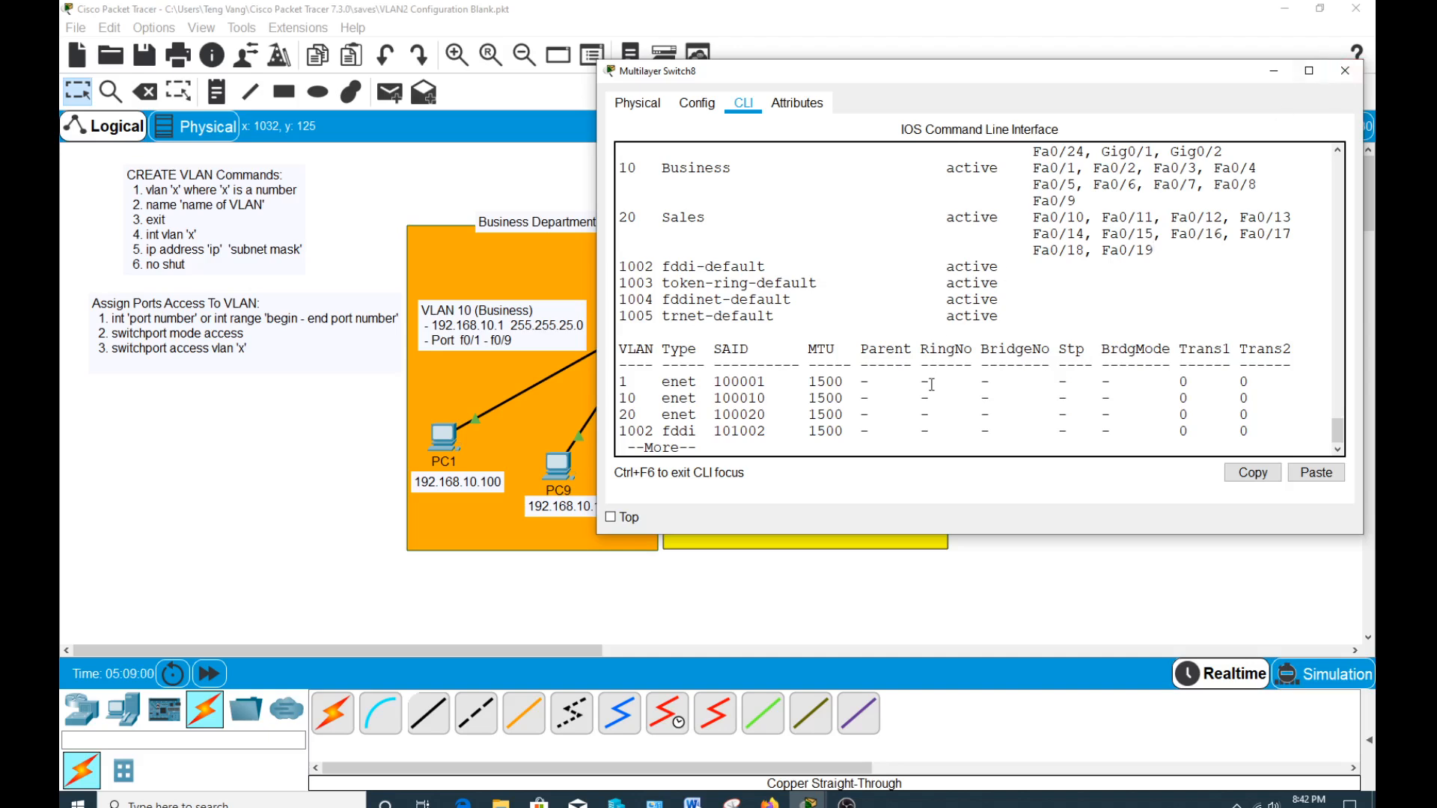
pyautogui.press('Return')
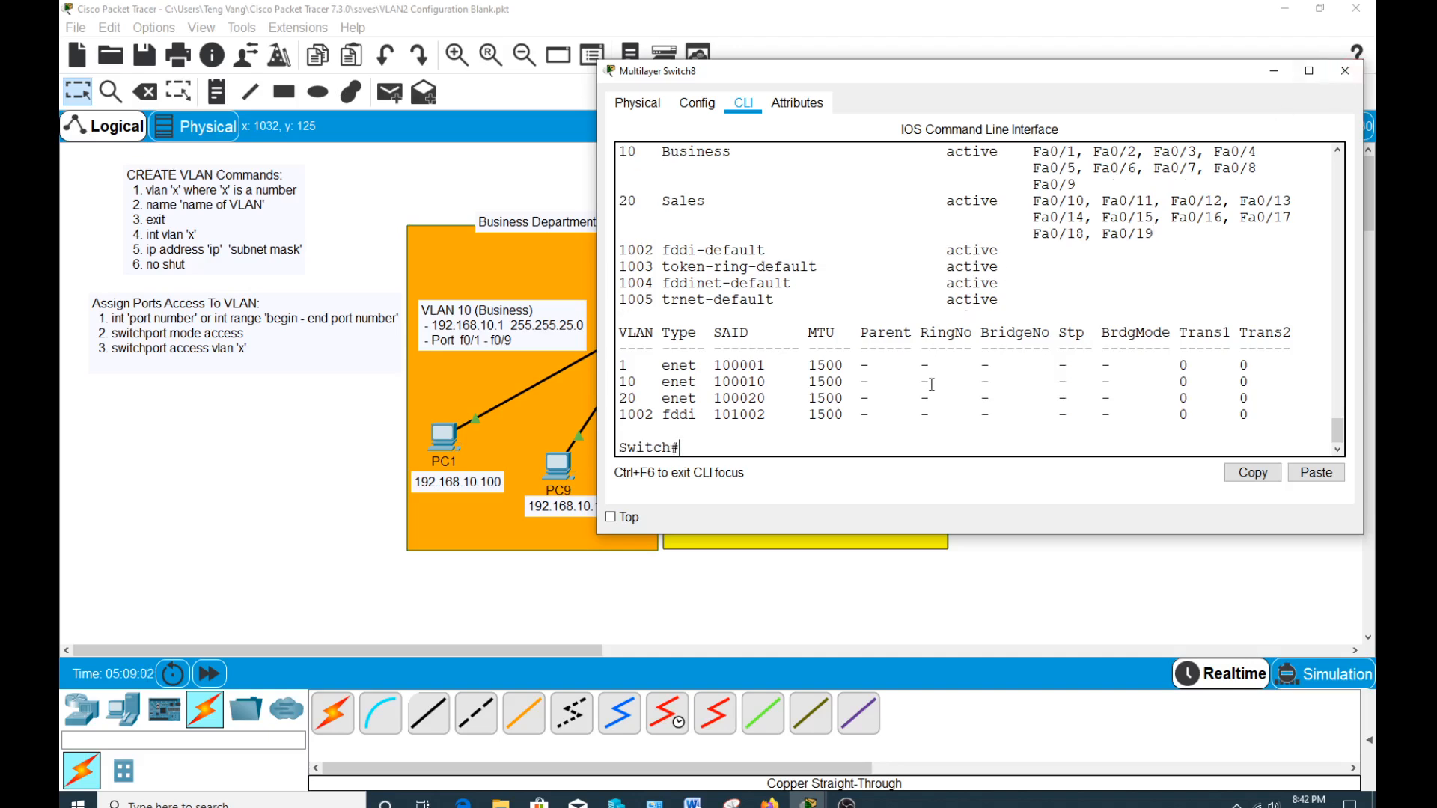
pyautogui.click(1336, 73)
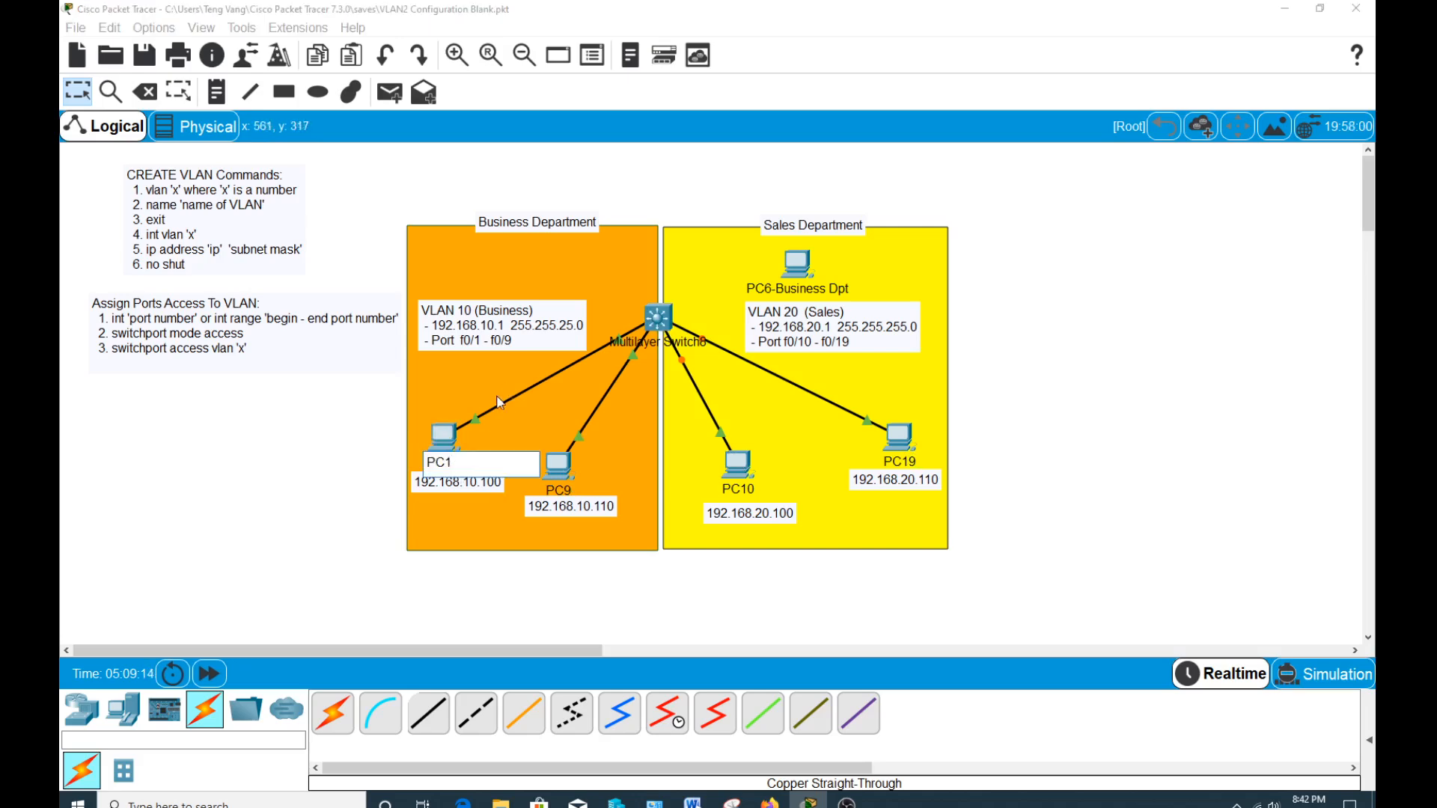
# Give PC1 the static IP address 192.168.10.100 with subnet mask 255.255.255.0 in its IP Configuration.
pyautogui.click(446, 440)
pyautogui.moveTo(605, 160); pyautogui.dragTo(992, 25)
pyautogui.click(1015, 60)
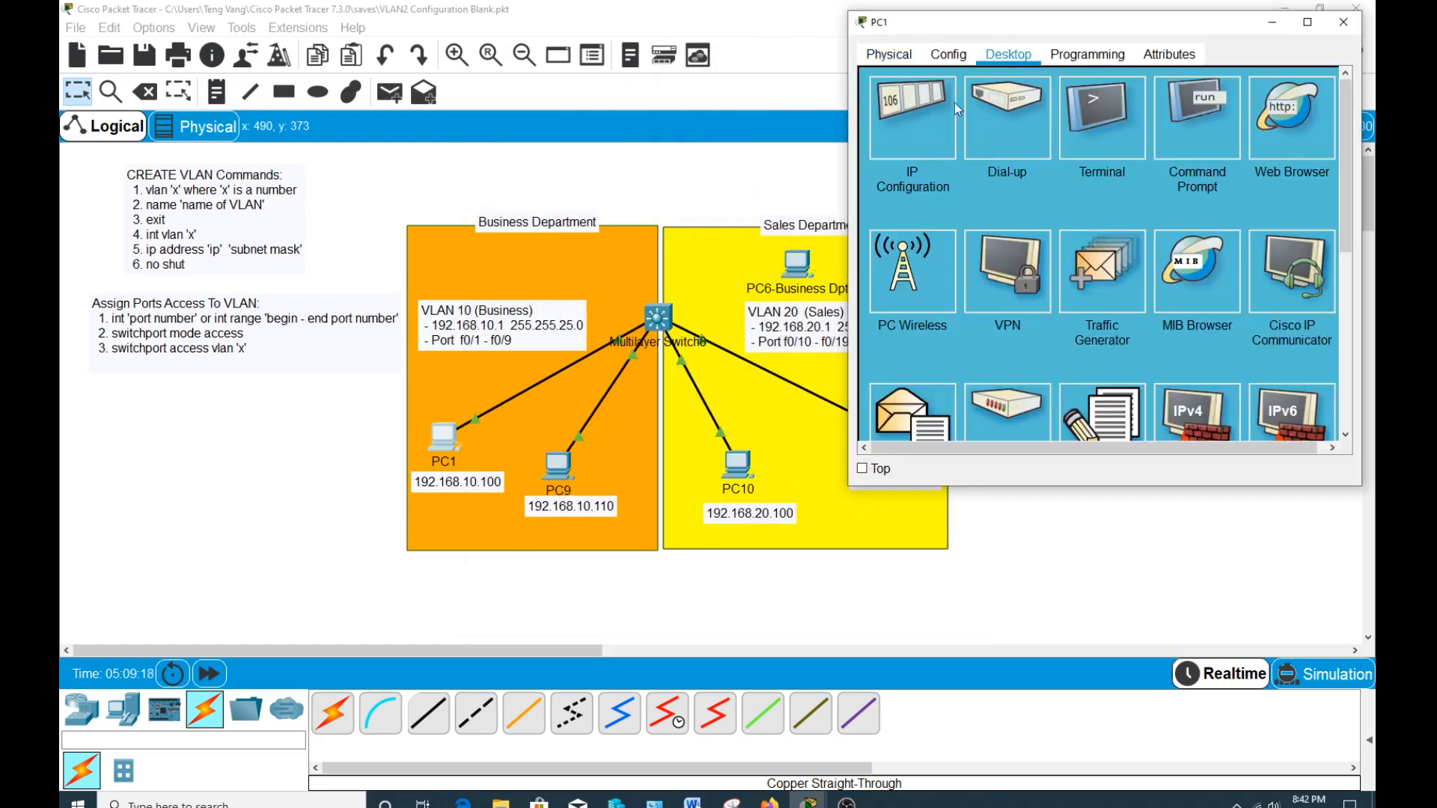
pyautogui.click(917, 123)
pyautogui.click(1039, 173)
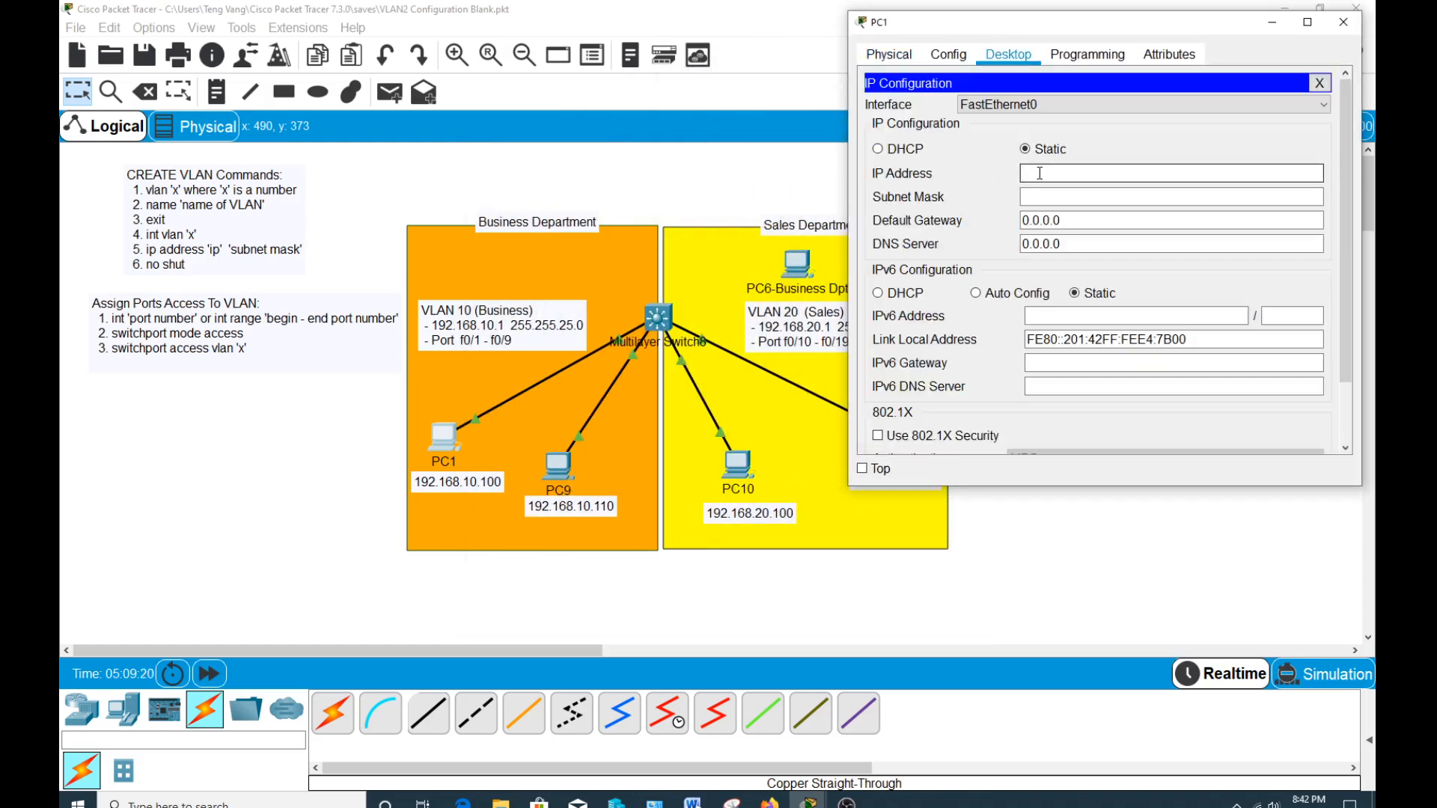
pyautogui.write('192.168.10.100')
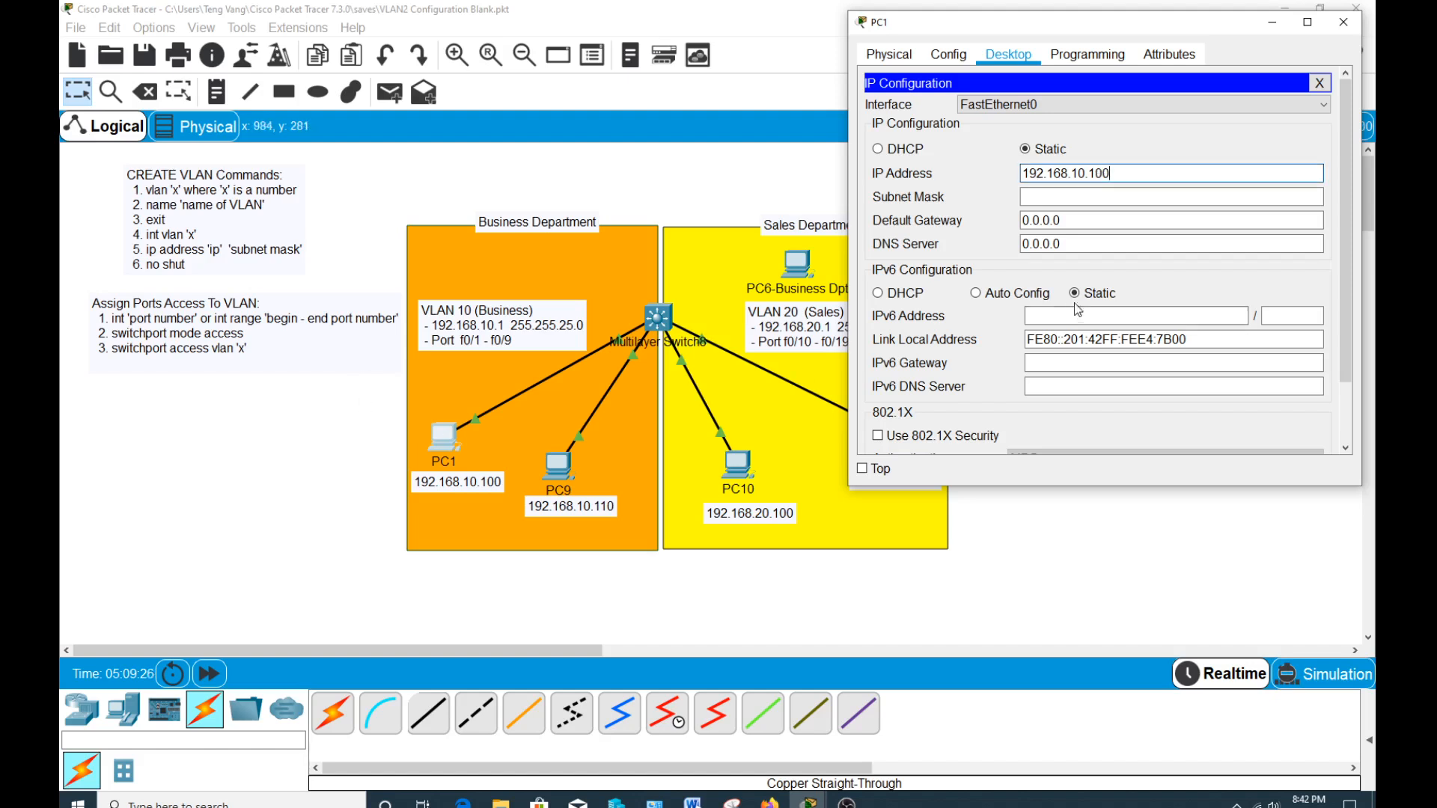
pyautogui.press('Tab')
pyautogui.press('Tab')
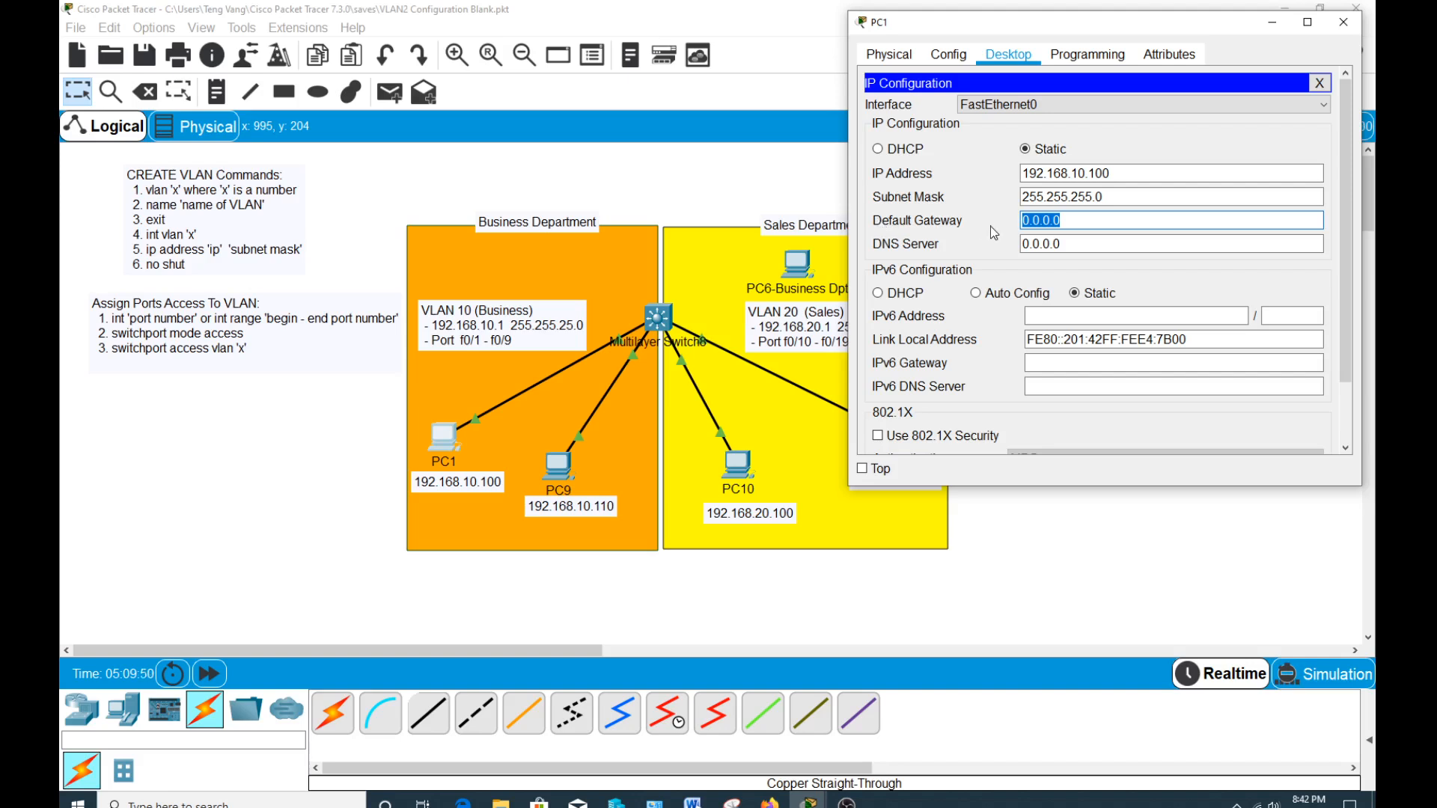
# Set PC1's default gateway to 192.168.10.1 and close the PC1 window.
pyautogui.write('192.168.10.1')
pyautogui.moveTo(1097, 220); pyautogui.dragTo(1021, 220)
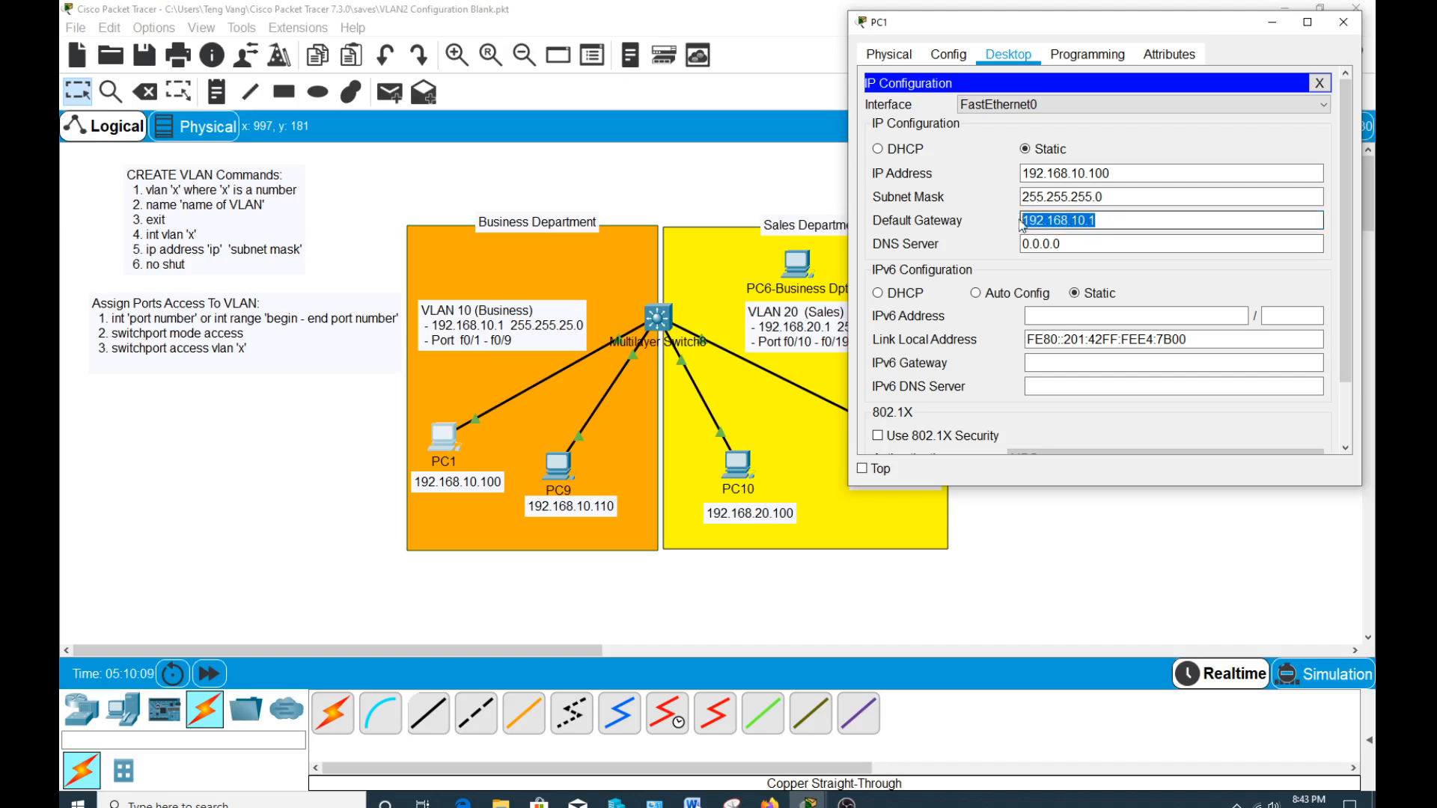
pyautogui.click(1319, 86)
pyautogui.click(1343, 21)
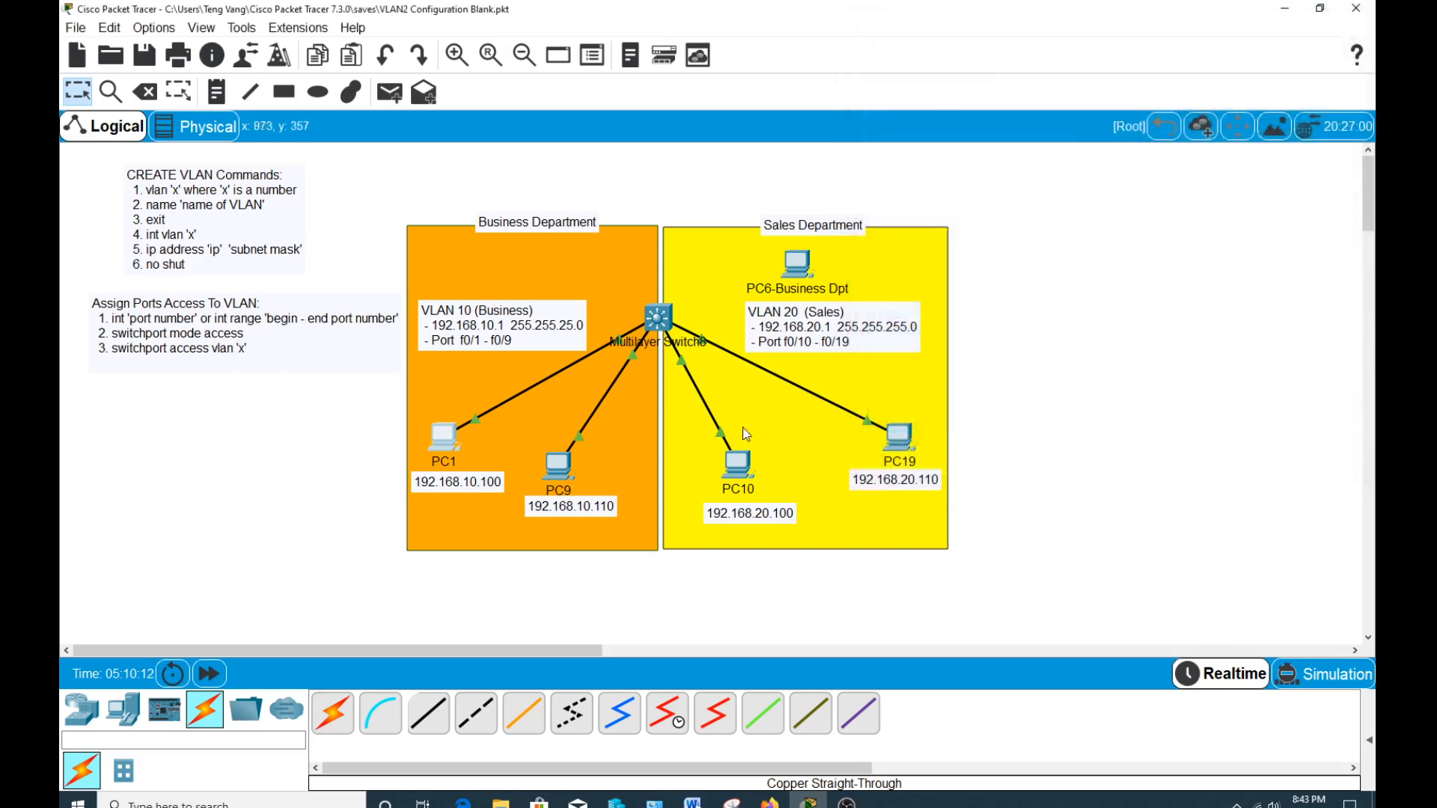
# Give PC10 the static IP address 192.168.20.100 with subnet mask 255.255.255.0 in its IP Configuration.
pyautogui.click(738, 464)
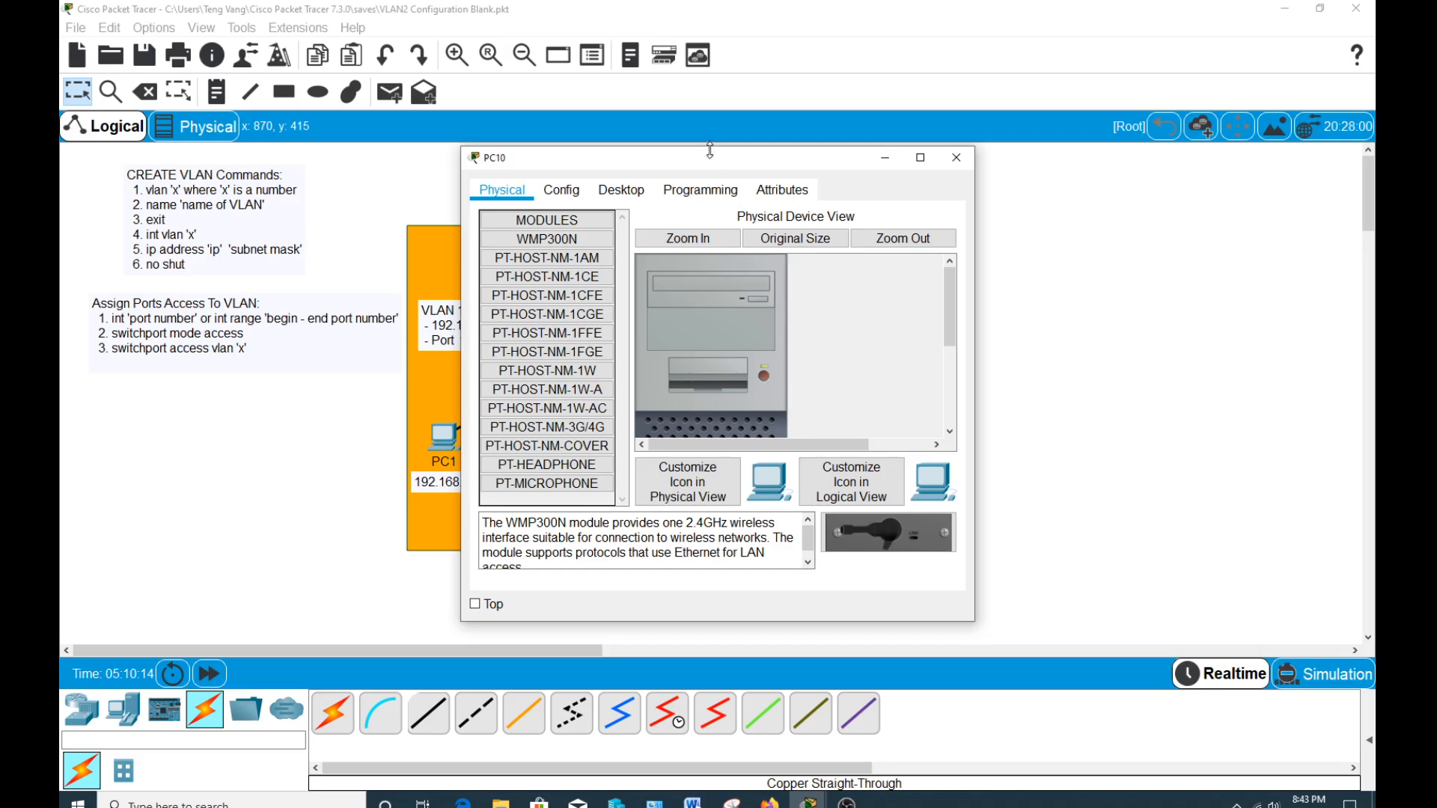
pyautogui.moveTo(710, 153); pyautogui.dragTo(1125, 80)
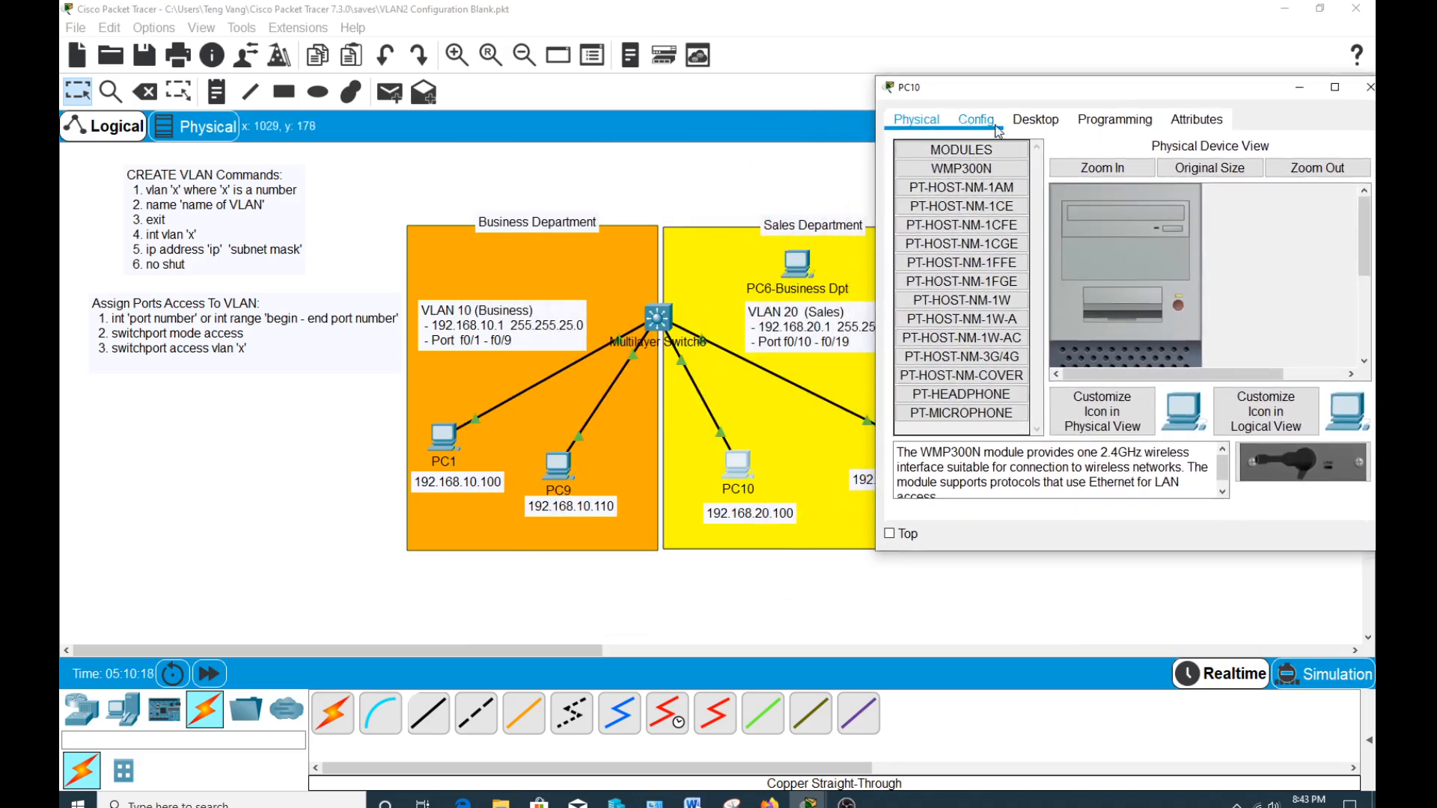
pyautogui.click(1035, 119)
pyautogui.click(963, 189)
pyautogui.click(1071, 234)
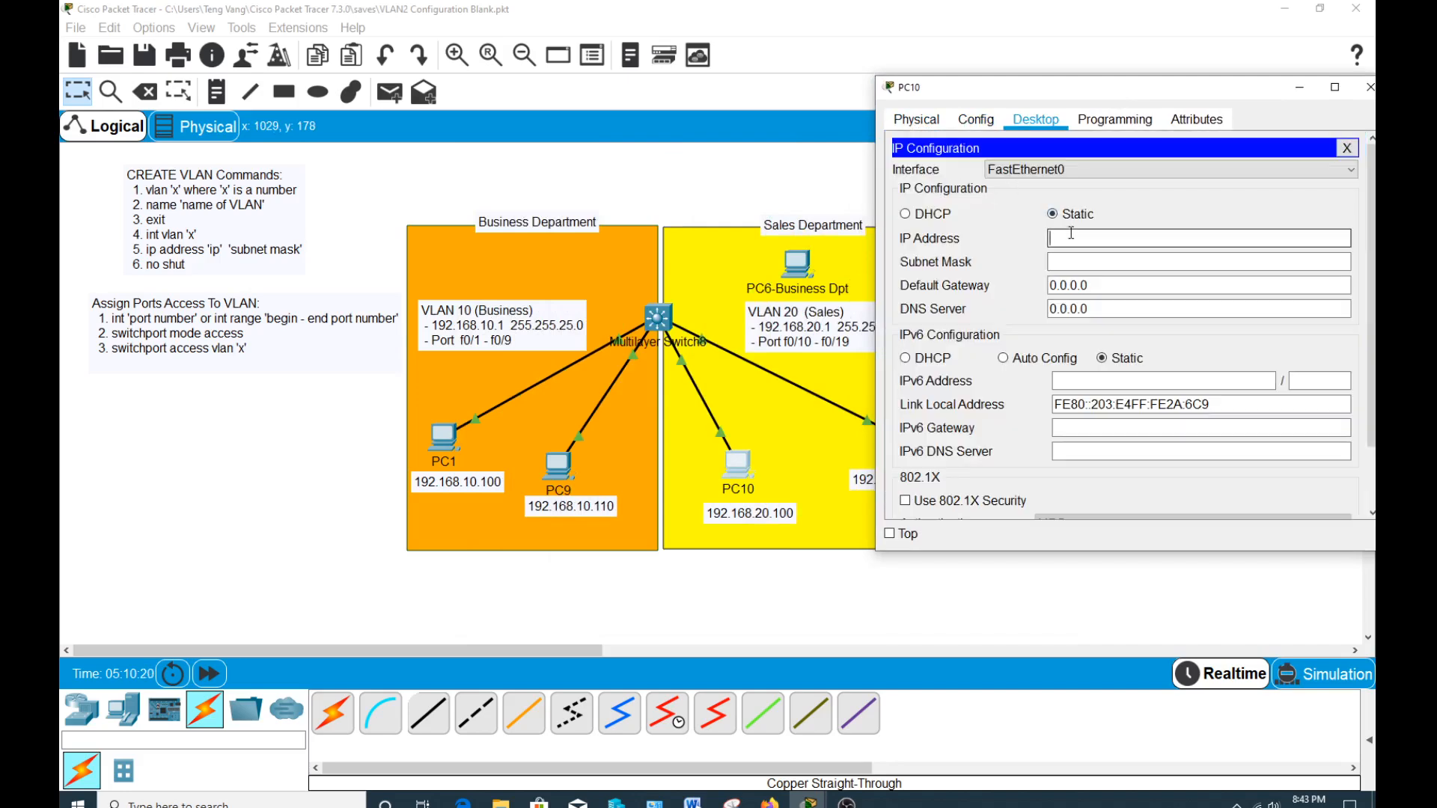
pyautogui.write('192.168.20.100')
pyautogui.press('Tab')
pyautogui.press('Tab')
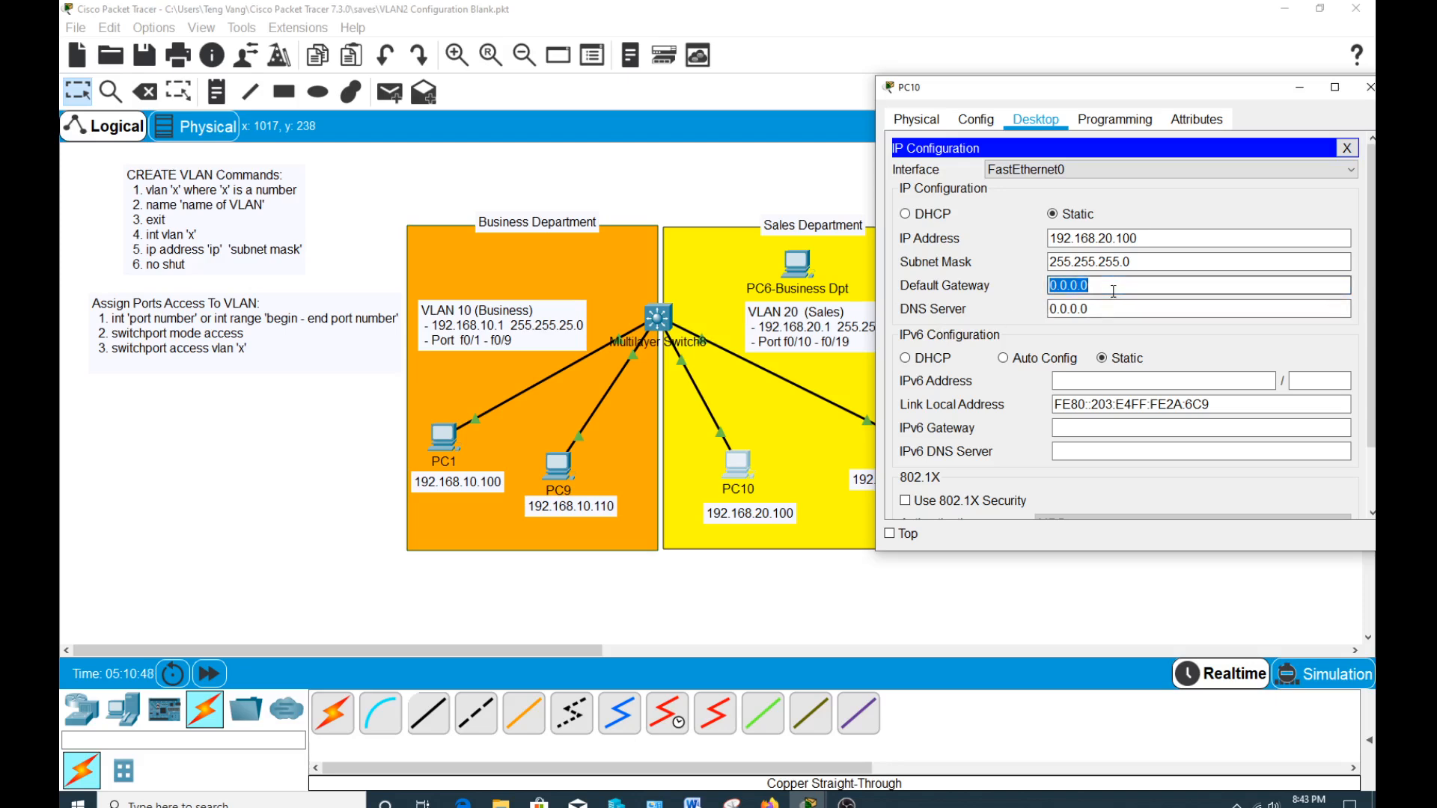
# Set PC10's default gateway to 192.168.20.1 and close the PC10 window.
pyautogui.write('192.168.20.1')
pyautogui.click(1347, 147)
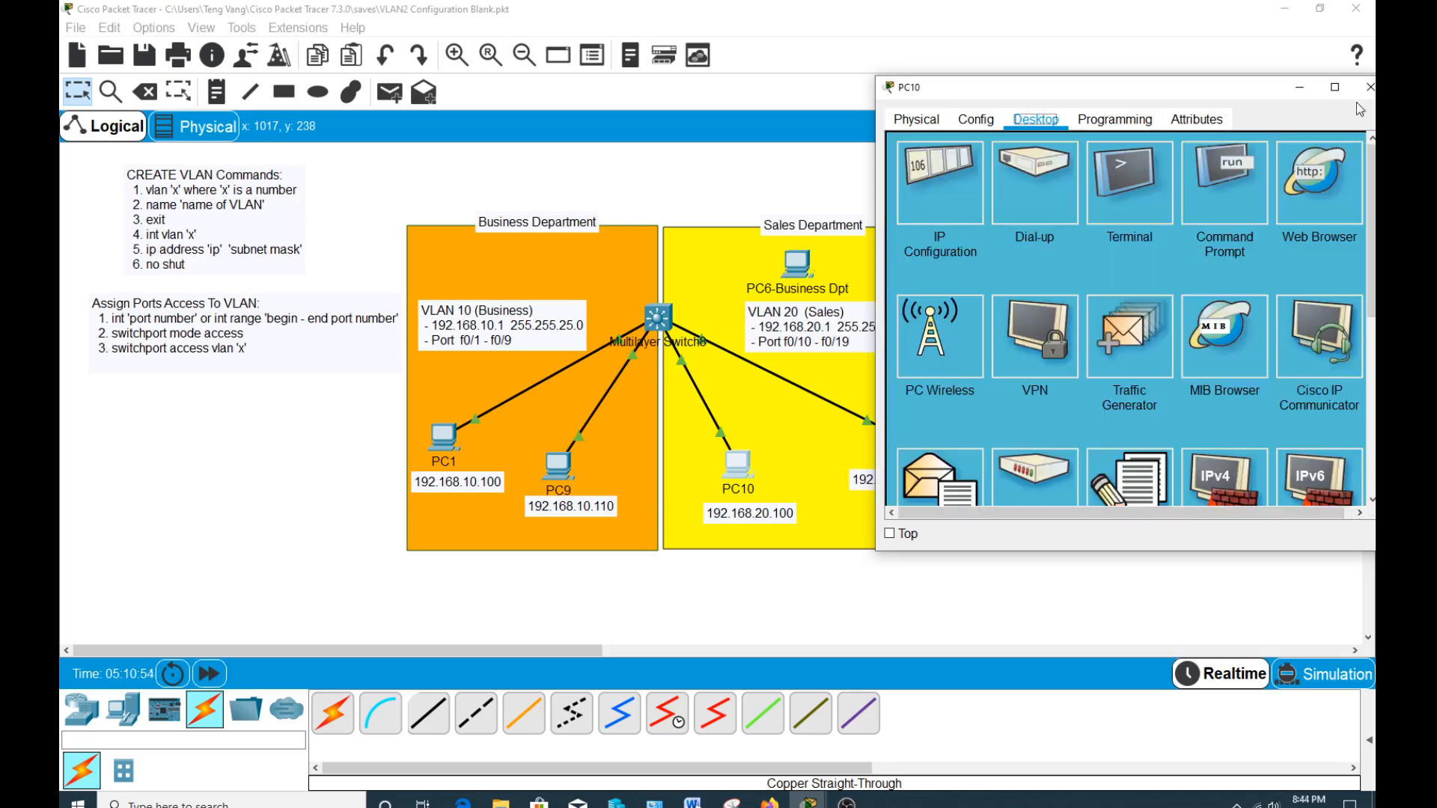
pyautogui.click(1365, 90)
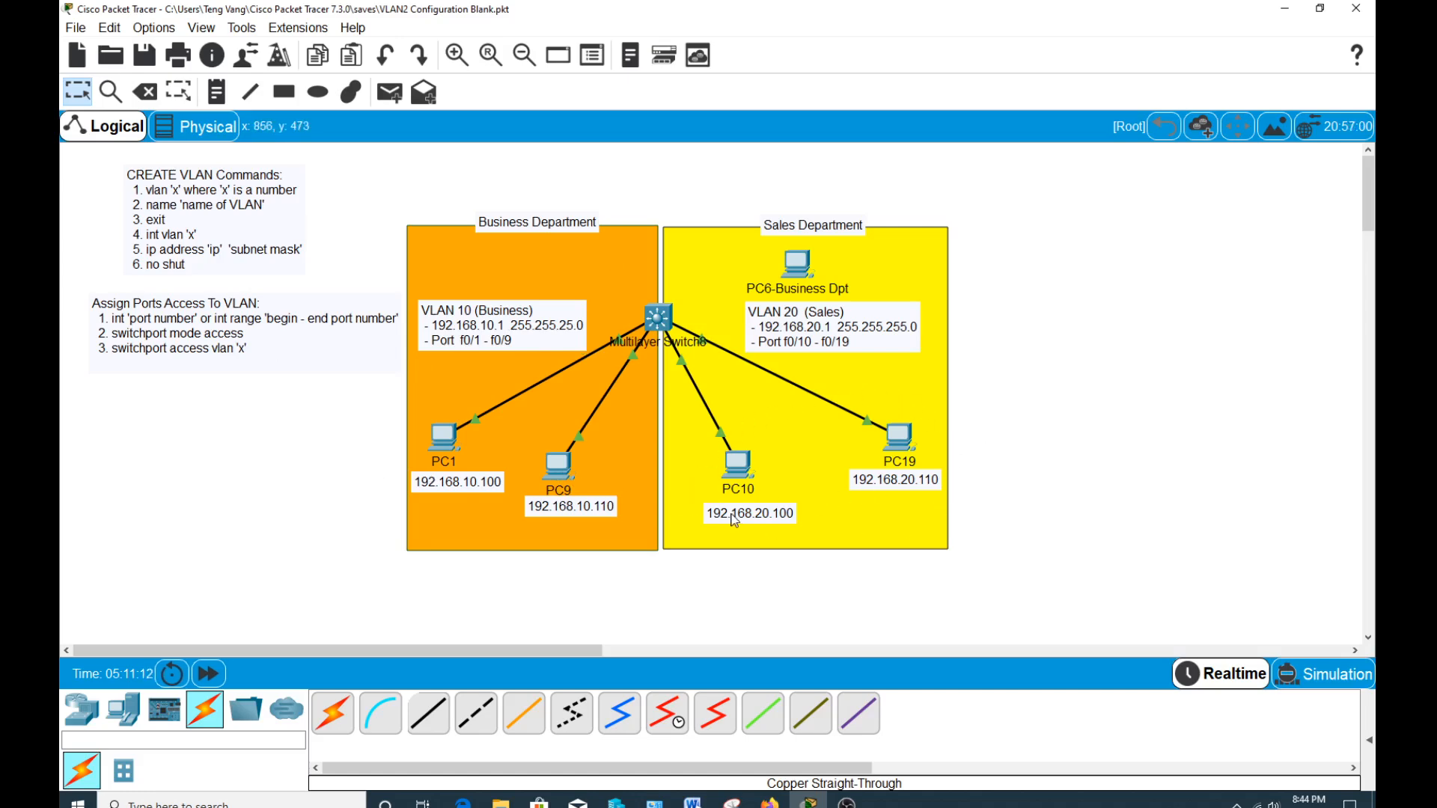
# Open PC1's Command Prompt and run ipconfig to check its IP address.
pyautogui.click(452, 442)
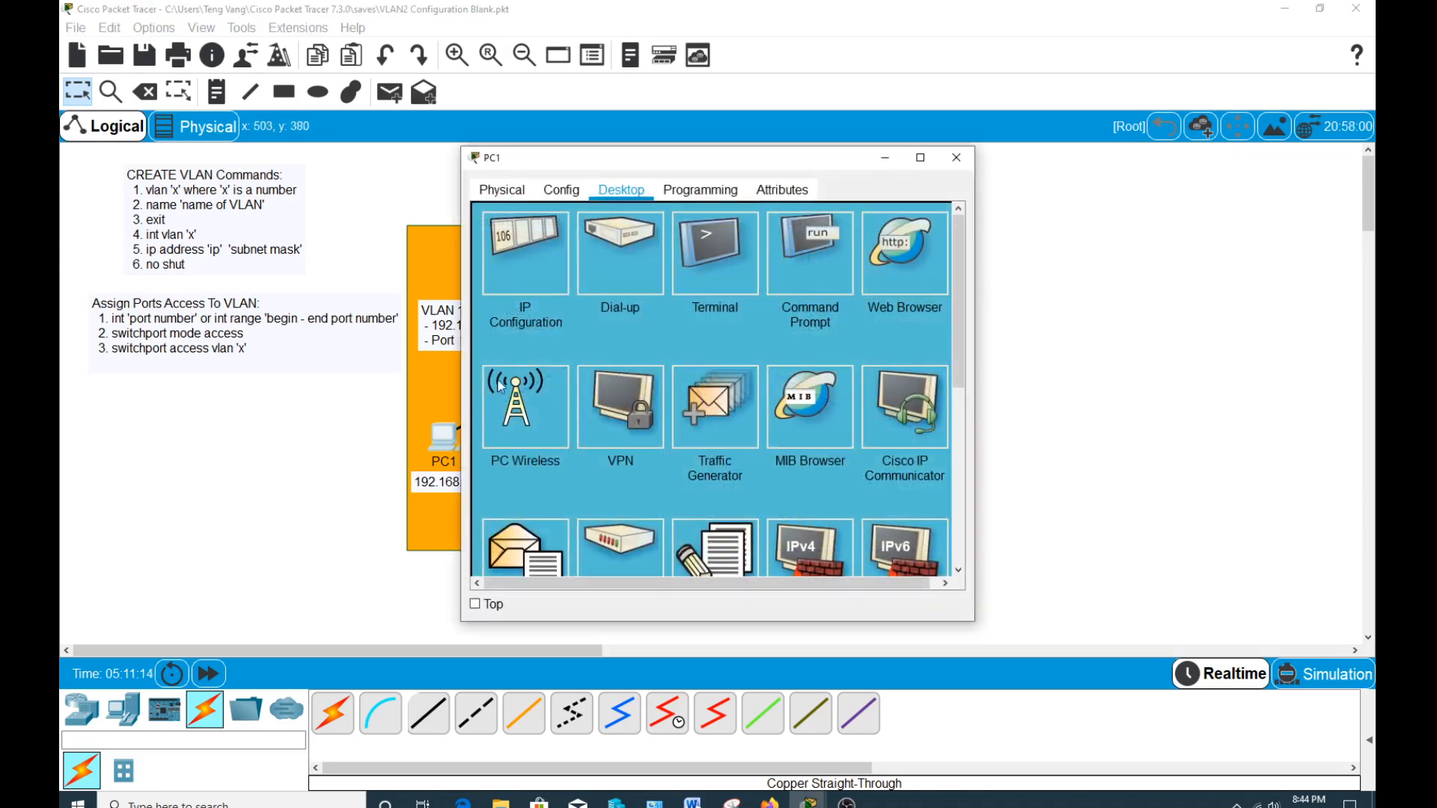
pyautogui.moveTo(599, 159); pyautogui.dragTo(1043, 62)
pyautogui.click(1238, 175)
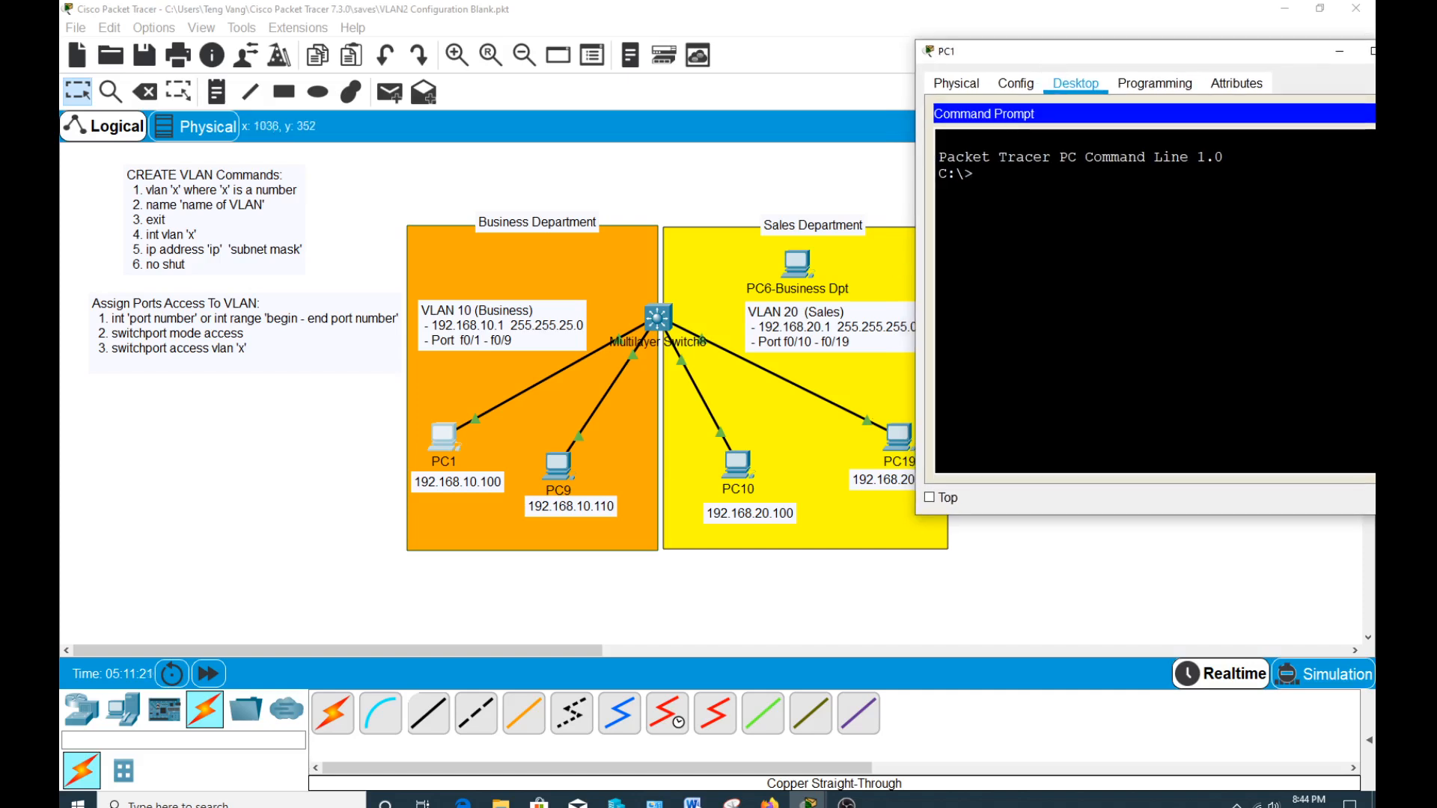
pyautogui.write('ipconfig')
pyautogui.press('Return')
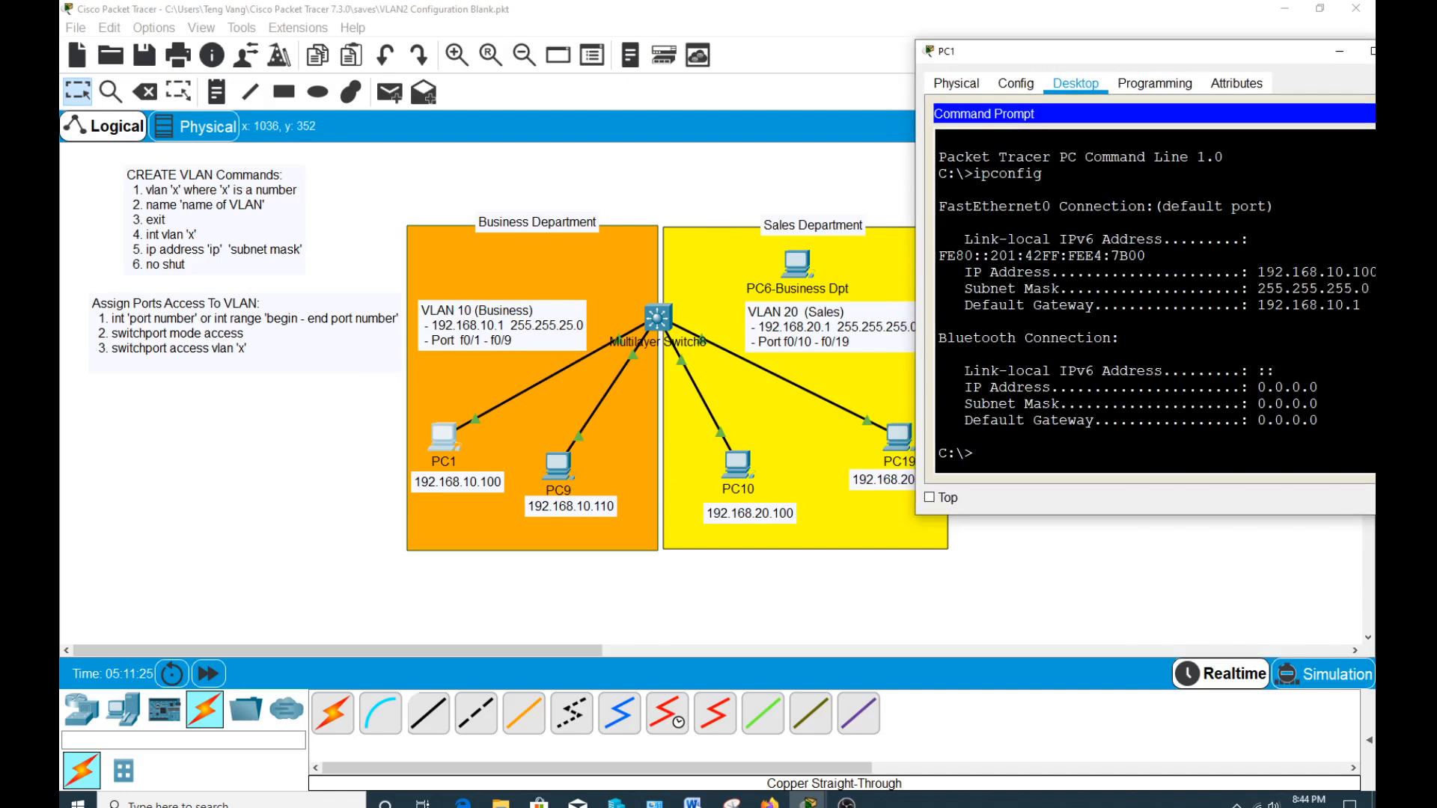
pyautogui.moveTo(1257, 272); pyautogui.dragTo(1376, 272)
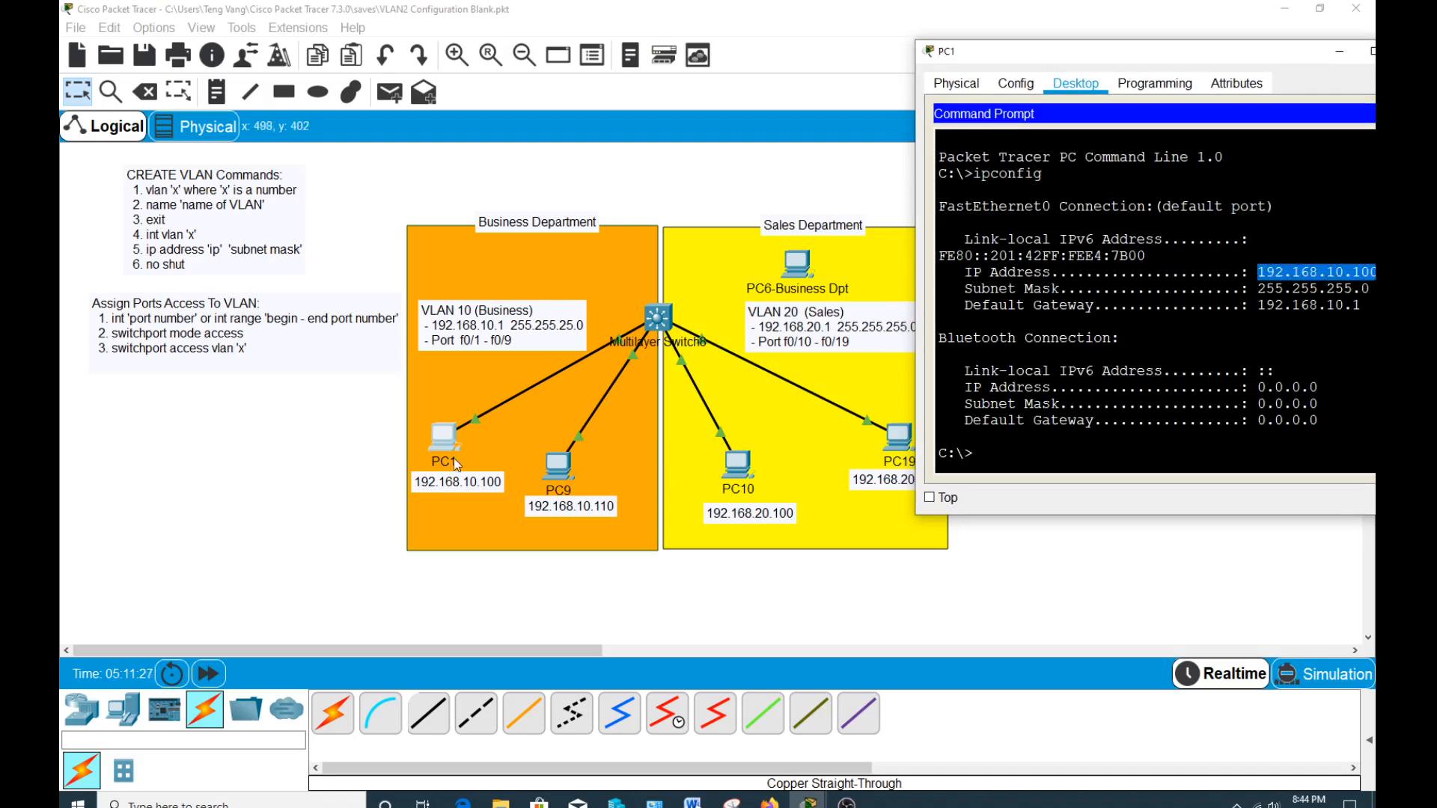
# Ping PC9 at 192.168.10.110 from PC1's Command Prompt to test connectivity within VLAN 10.
pyautogui.click(1007, 457)
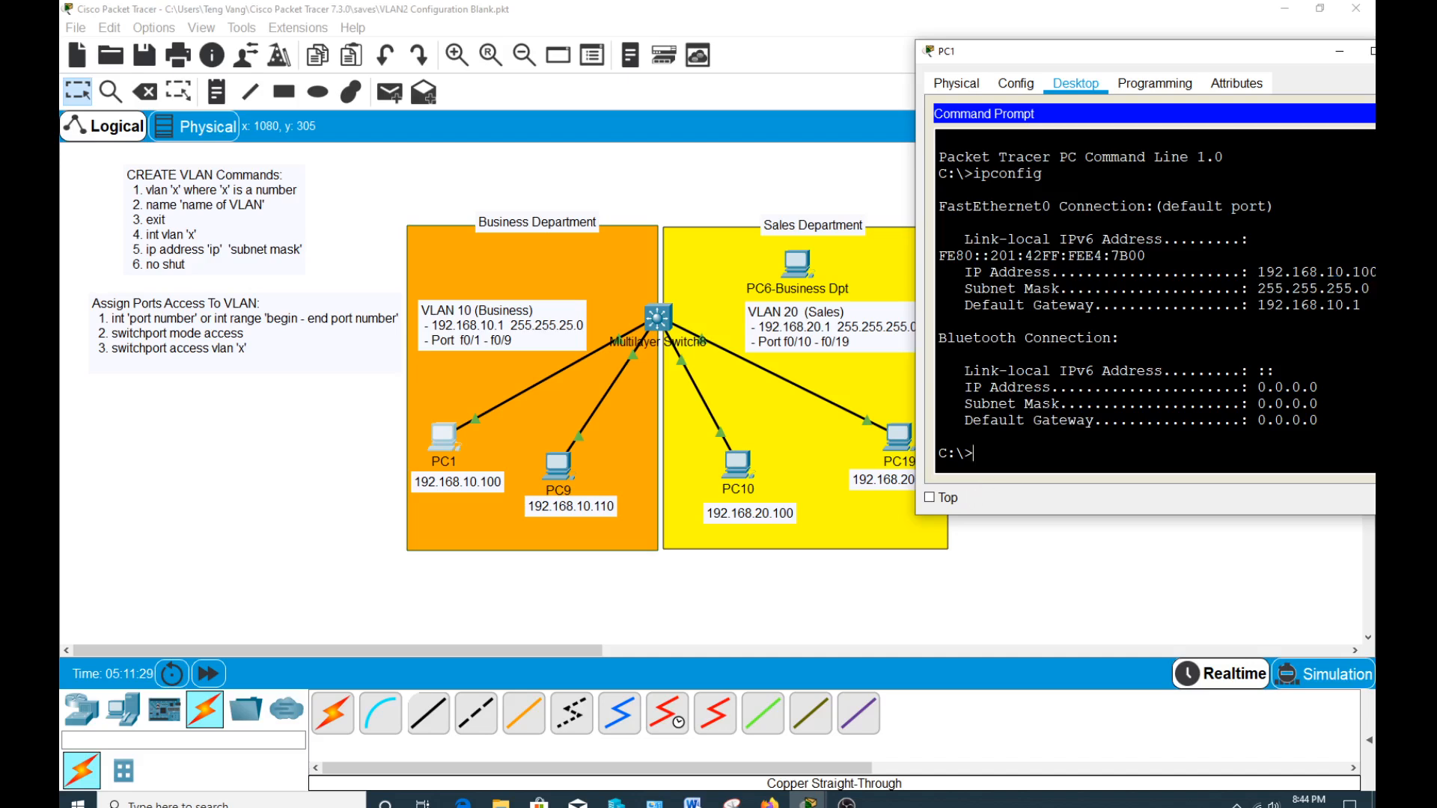
pyautogui.write('ping 192.168.10.110')
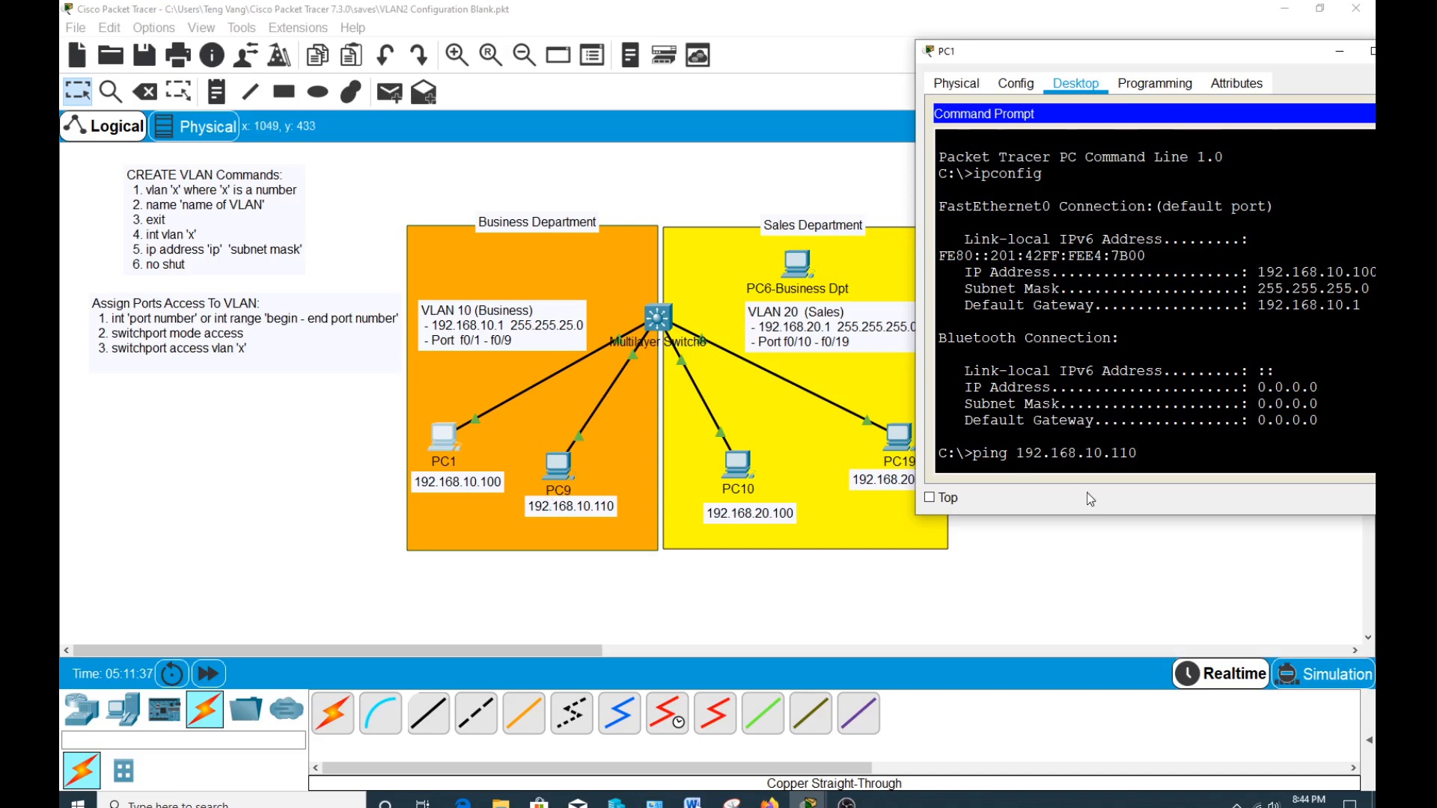
pyautogui.press('Return')
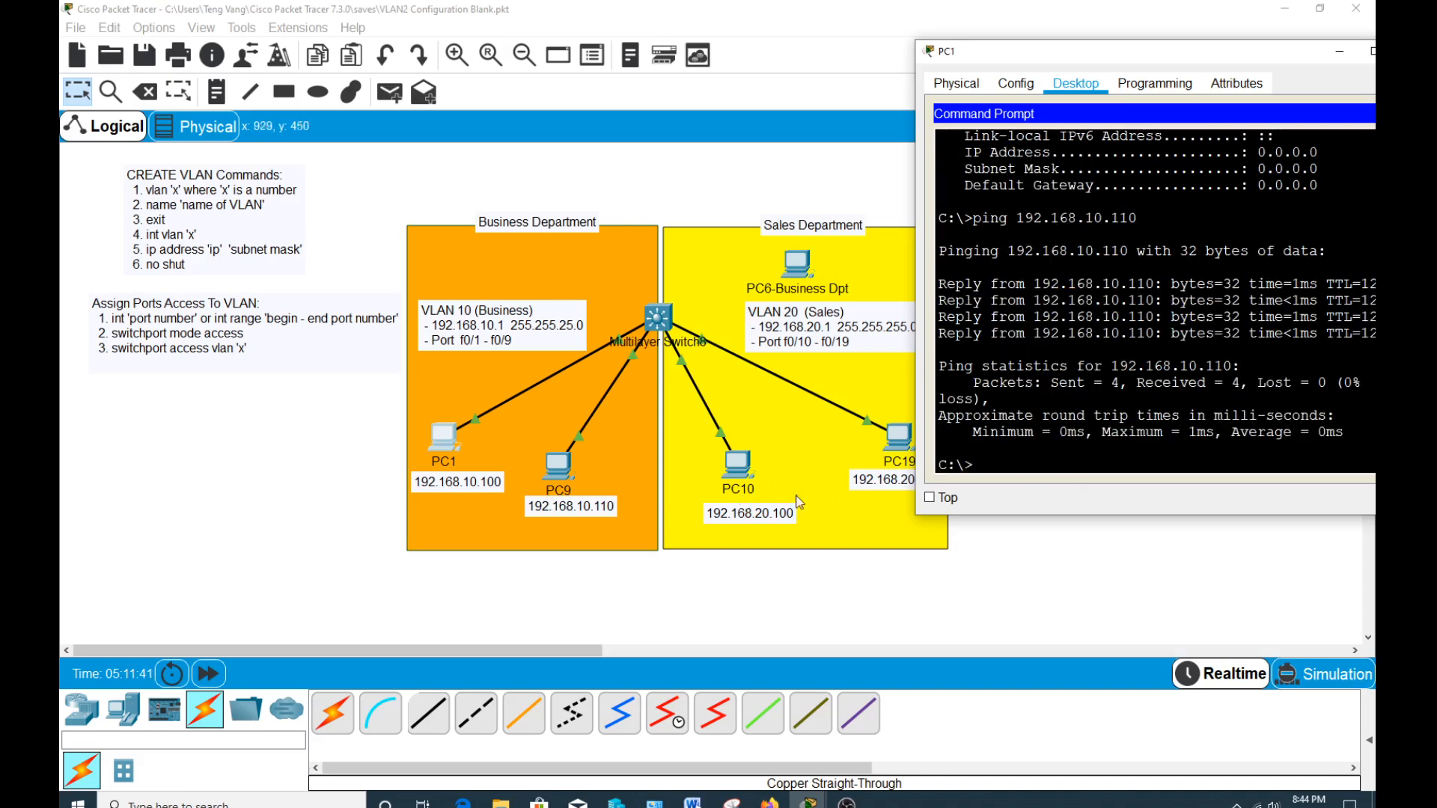
# Ping PC10 at 192.168.20.100 from PC1's Command Prompt to test connectivity between VLAN 10 and VLAN 20.
pyautogui.press('Up')
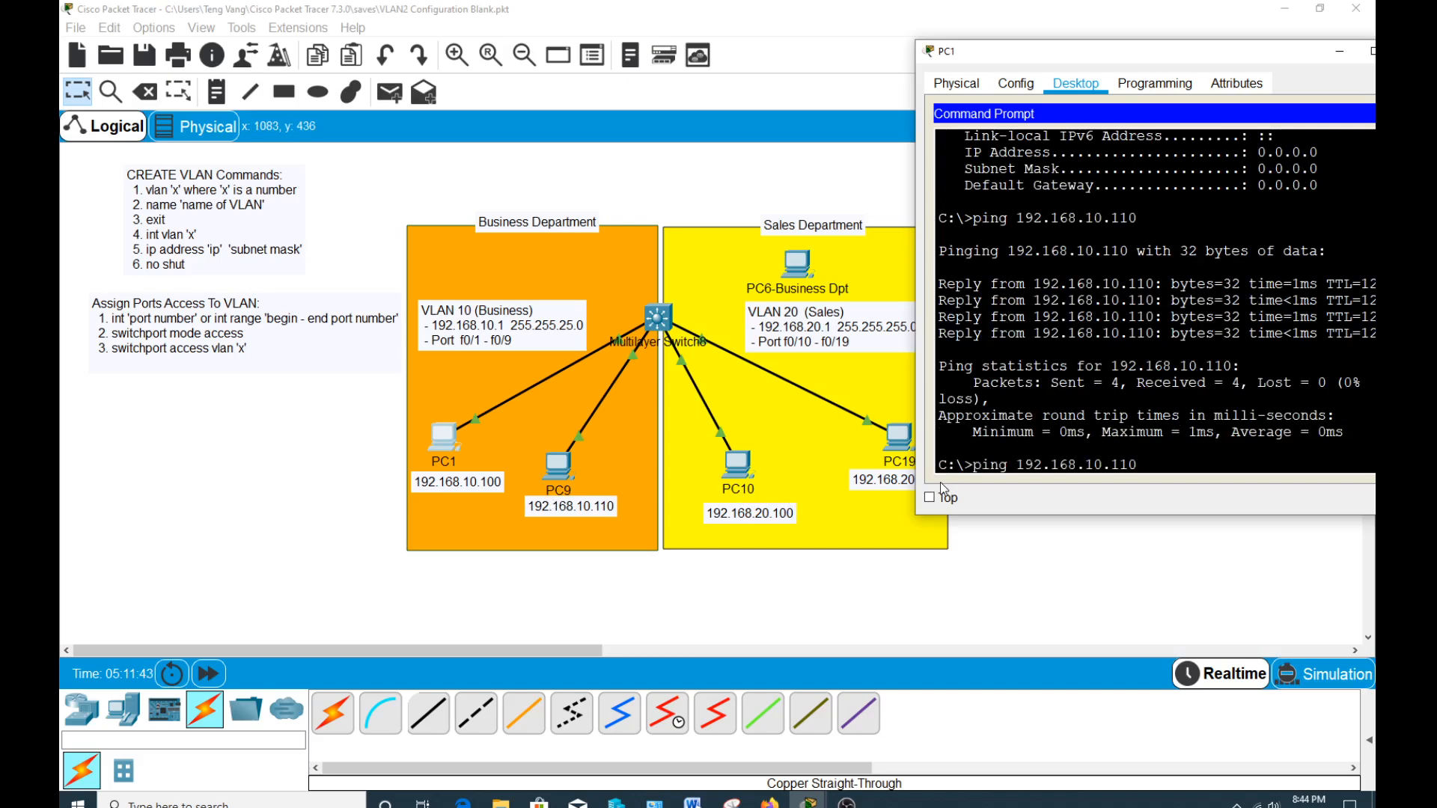
pyautogui.press('BackSpace')
pyautogui.press('BackSpace')
pyautogui.press('BackSpace')
pyautogui.press('BackSpace')
pyautogui.press('BackSpace')
pyautogui.press('BackSpace')
pyautogui.write('20.100')
pyautogui.press('Return')
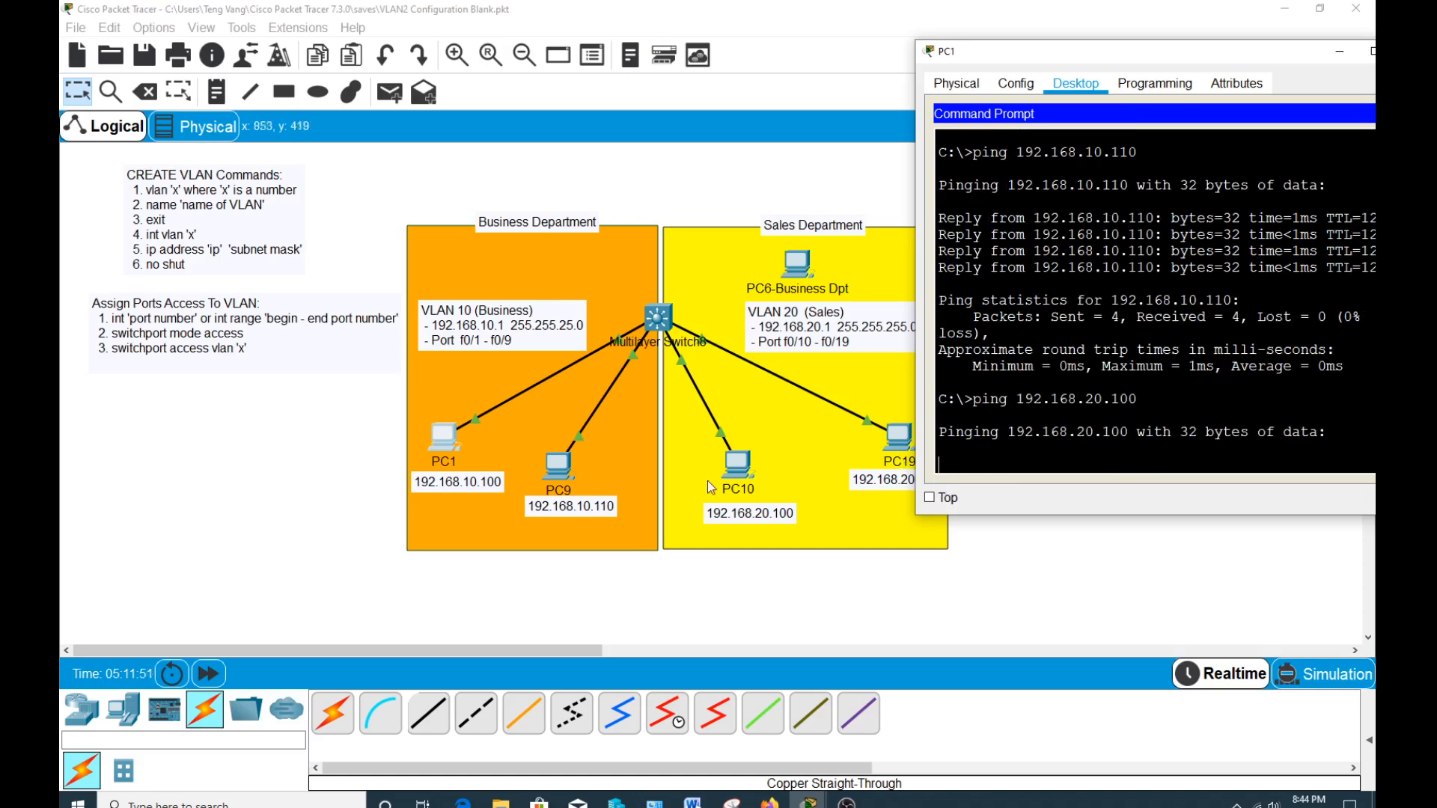
# Check PC10's IP Configuration and close the PC10 window.
pyautogui.click(746, 483)
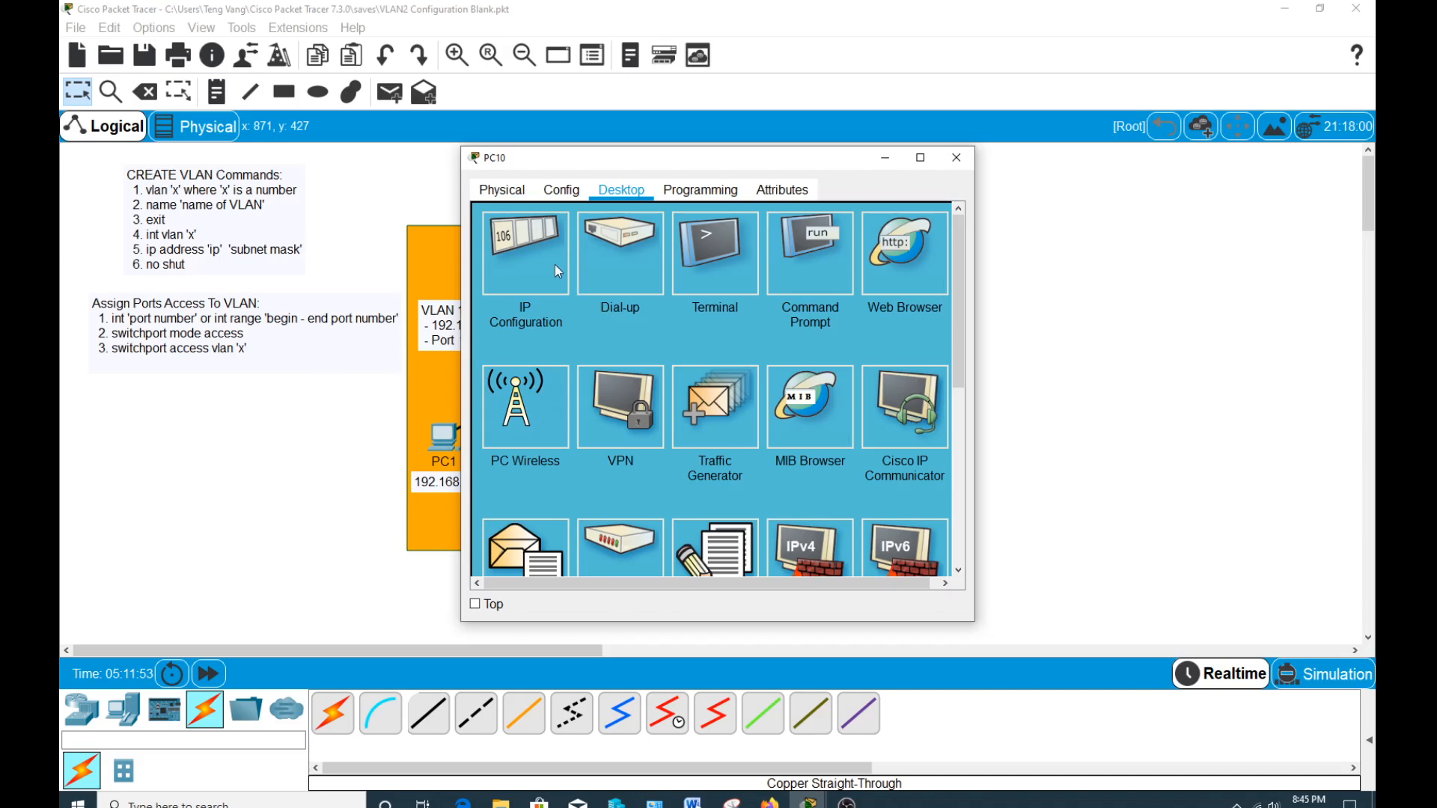
pyautogui.click(555, 265)
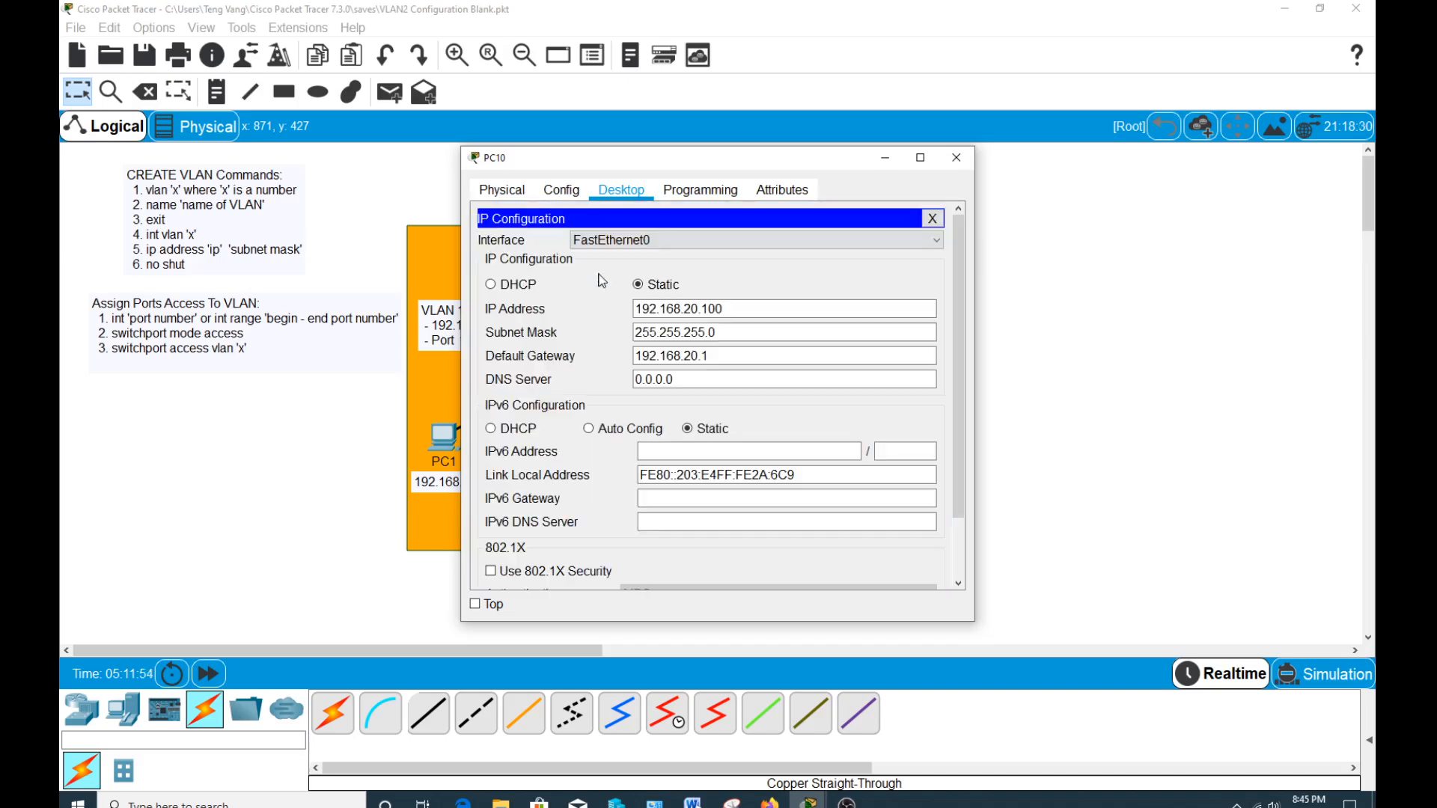
pyautogui.click(931, 219)
pyautogui.click(955, 158)
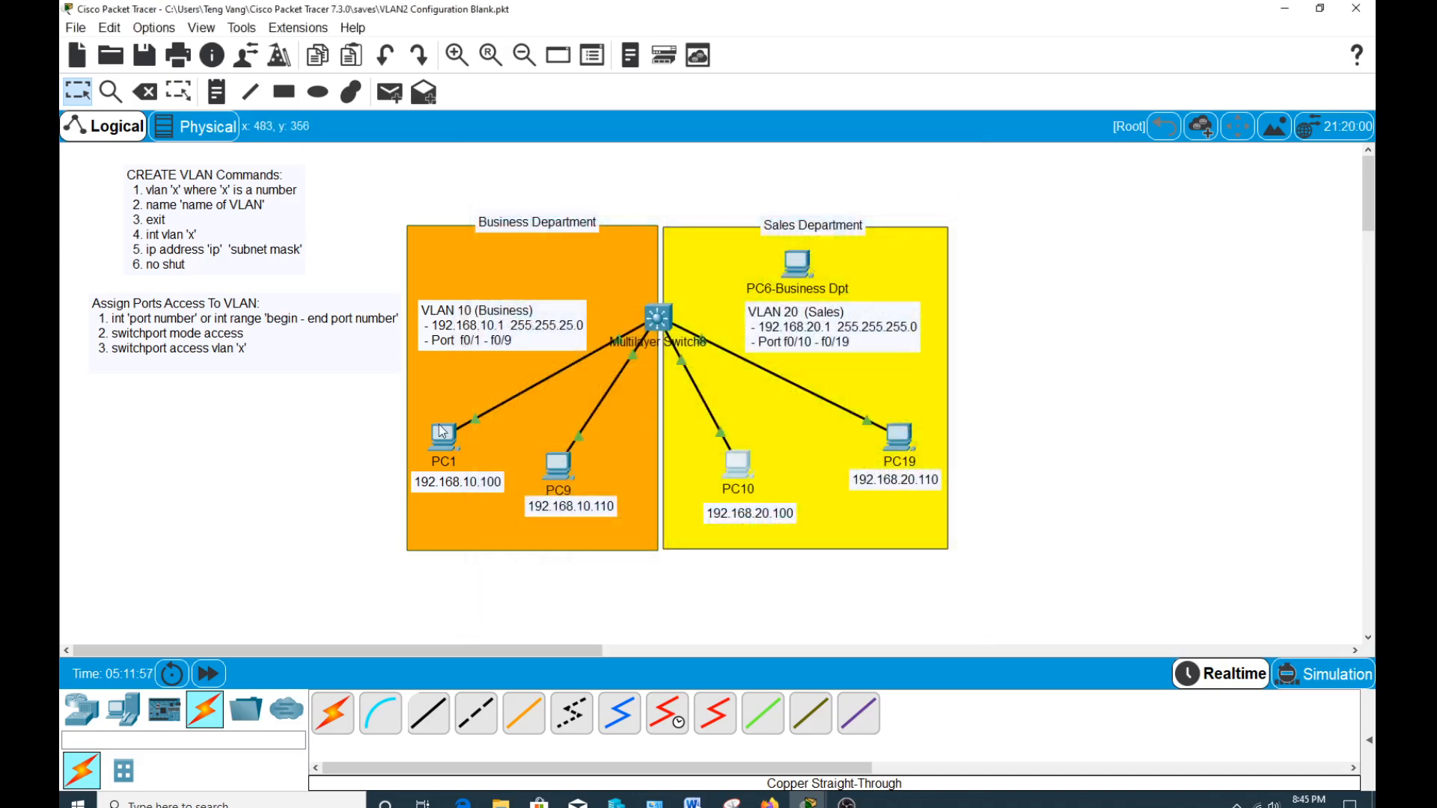
# Return to PC1's Command Prompt and check the result of the ping to 192.168.20.100.
pyautogui.click(442, 432)
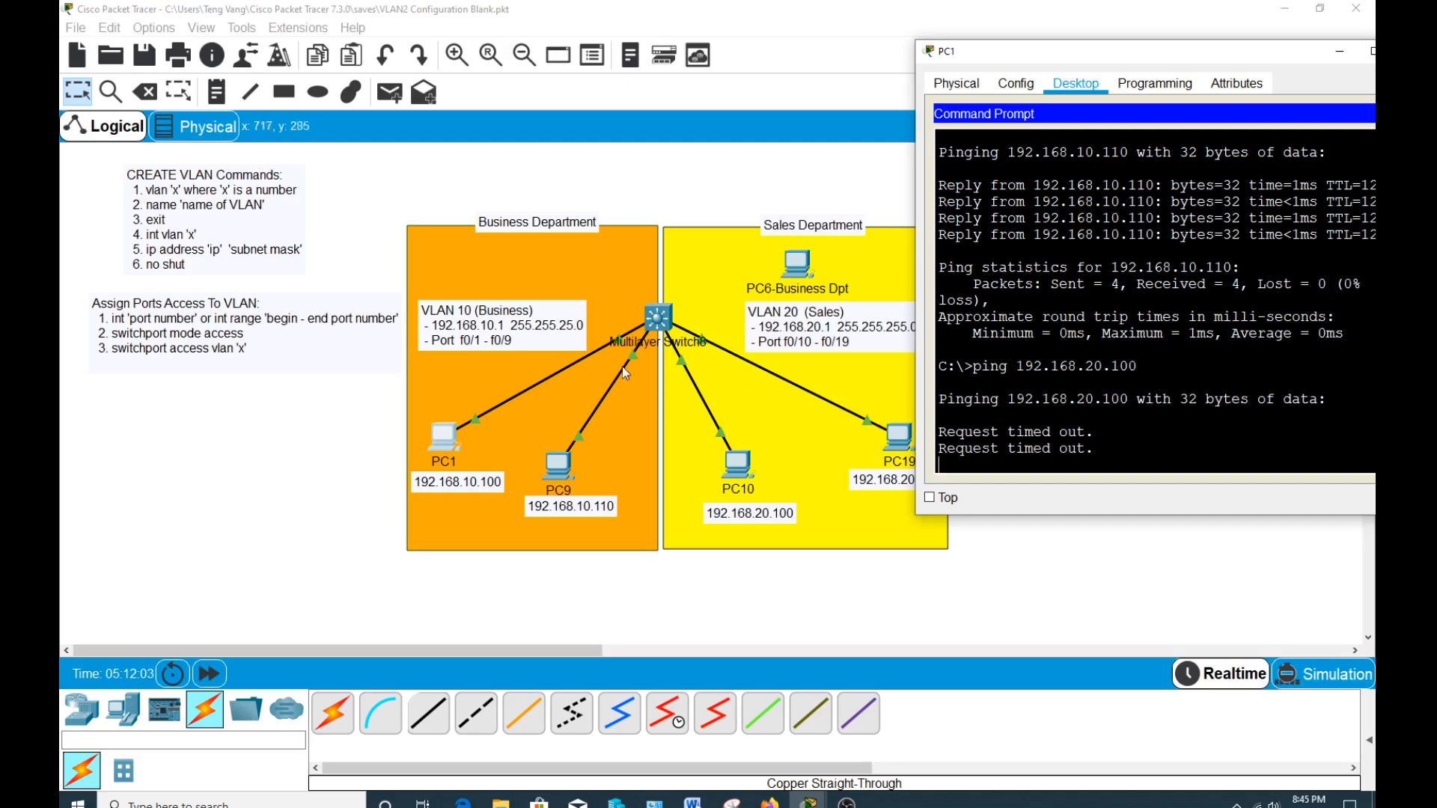
pyautogui.click(506, 402)
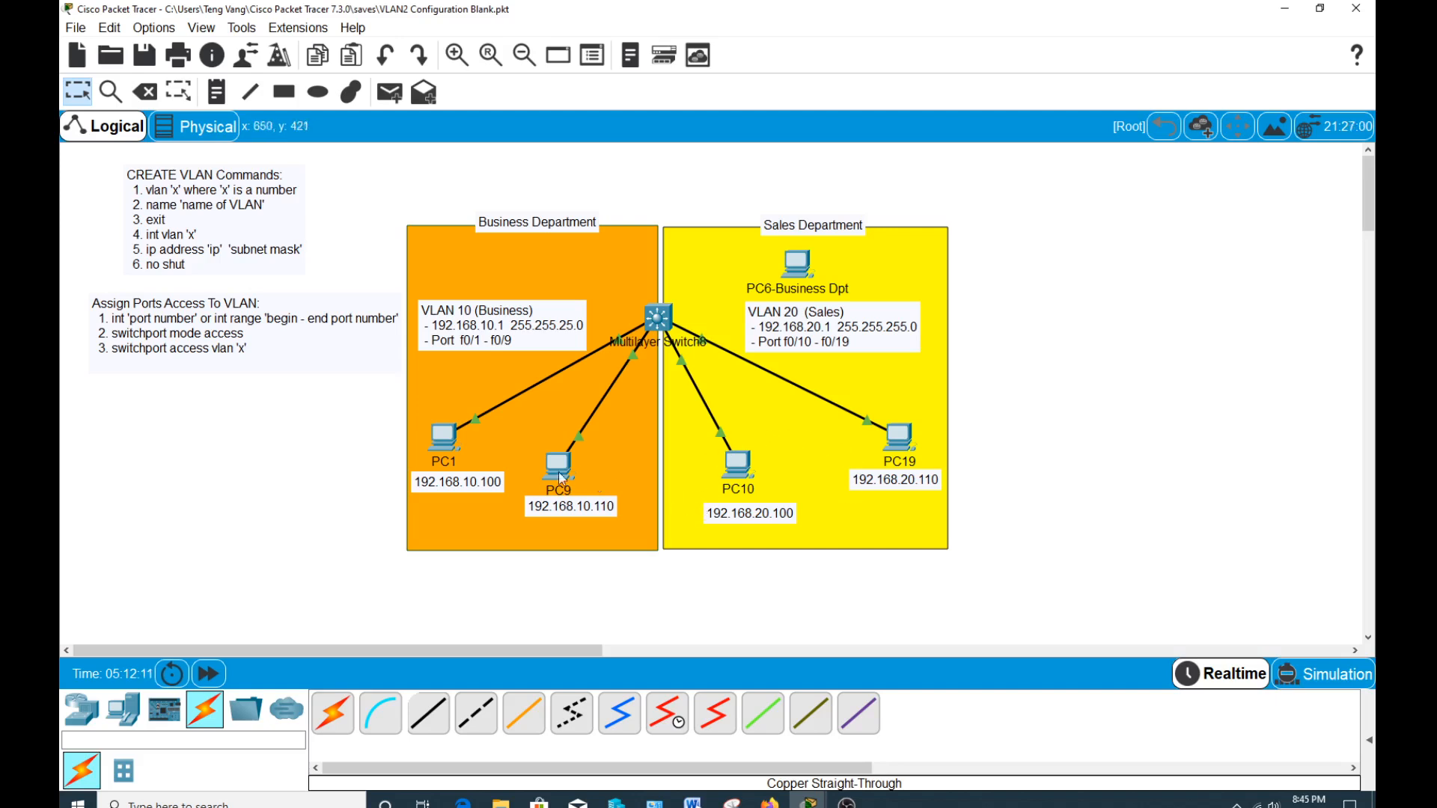
pyautogui.click(449, 440)
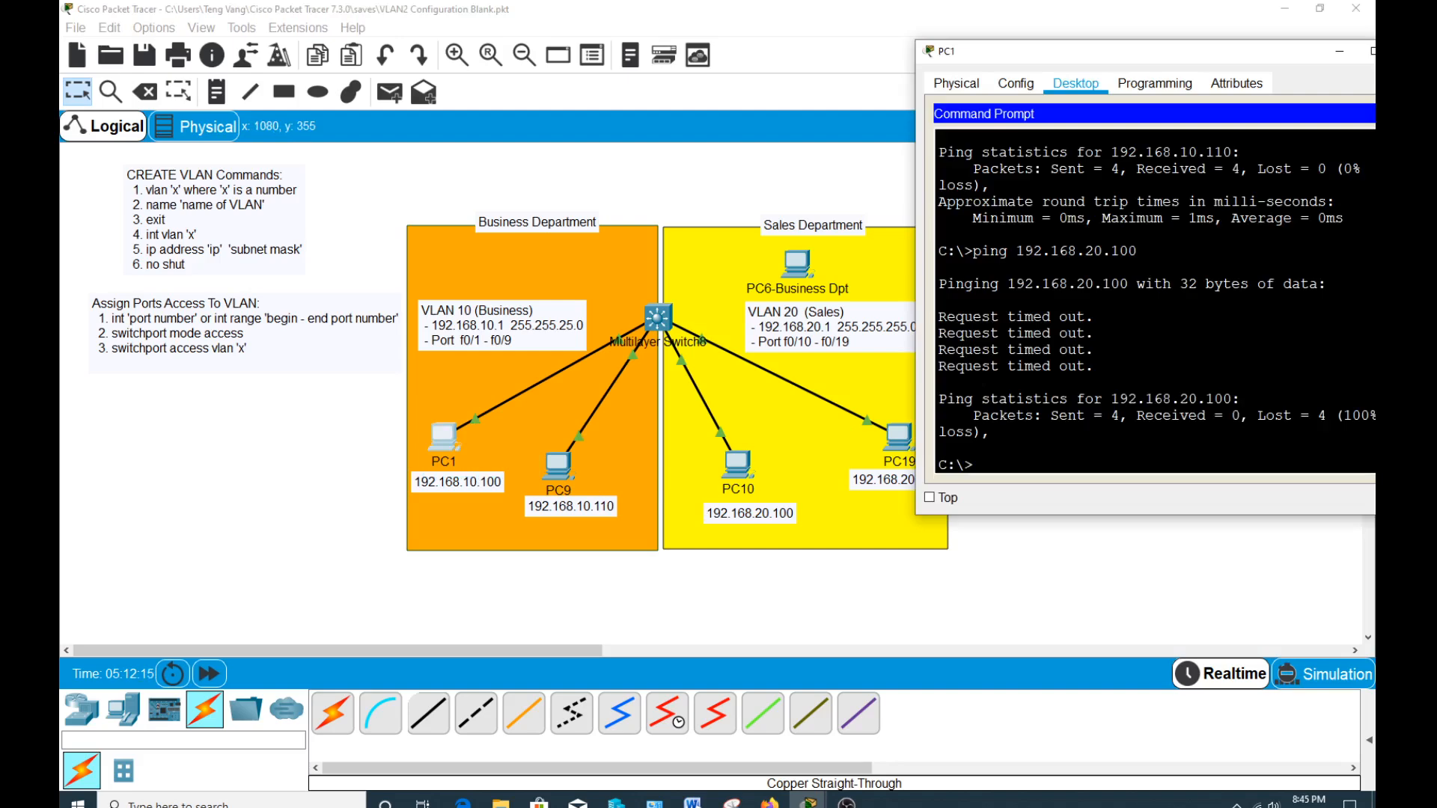
# Ping PC19 at 192.168.20.110 from PC1's Command Prompt, and close the PC1 window.
pyautogui.moveTo(1106, 62); pyautogui.dragTo(1142, 41)
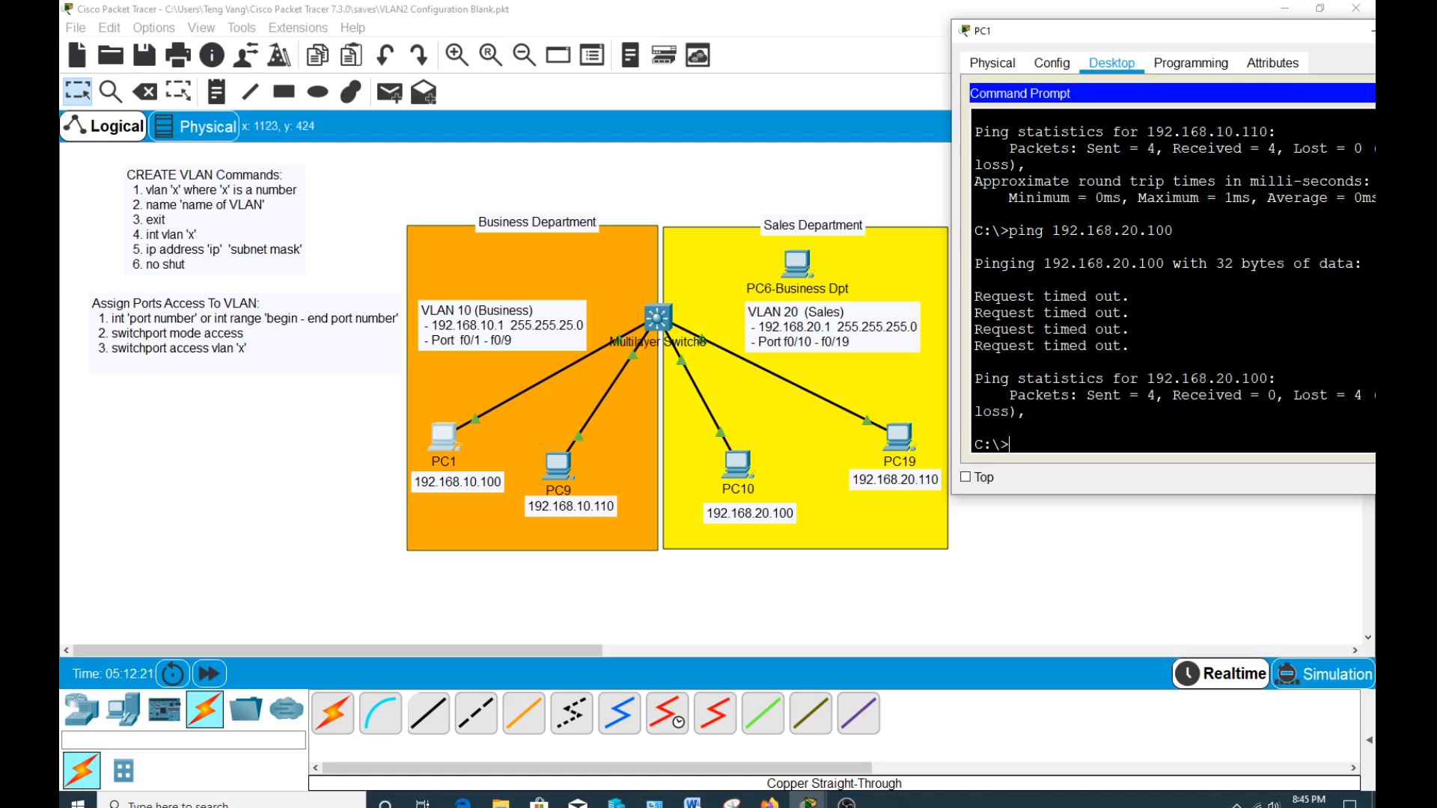
pyautogui.press('Up')
pyautogui.press('Return')
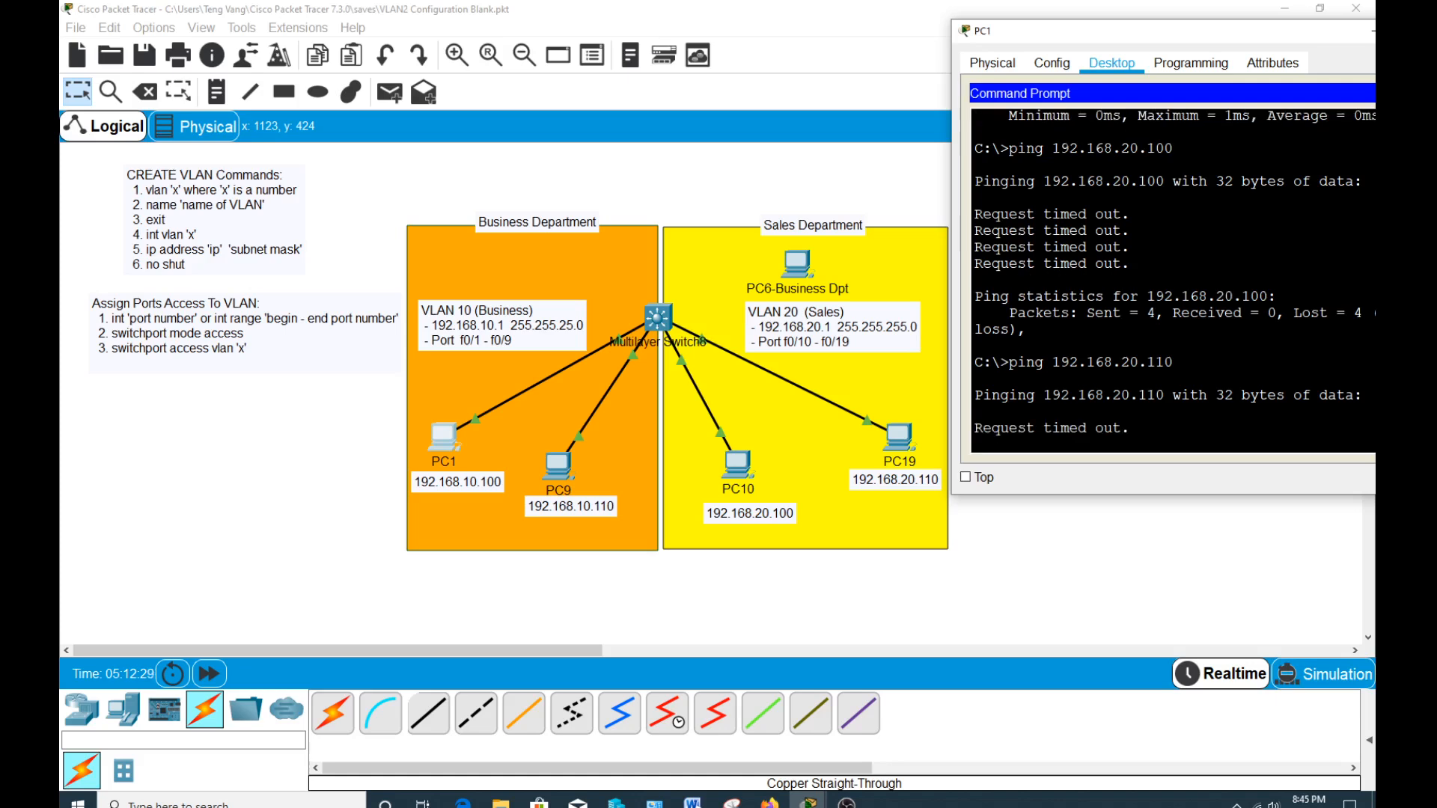
pyautogui.moveTo(1152, 39); pyautogui.dragTo(1118, 29)
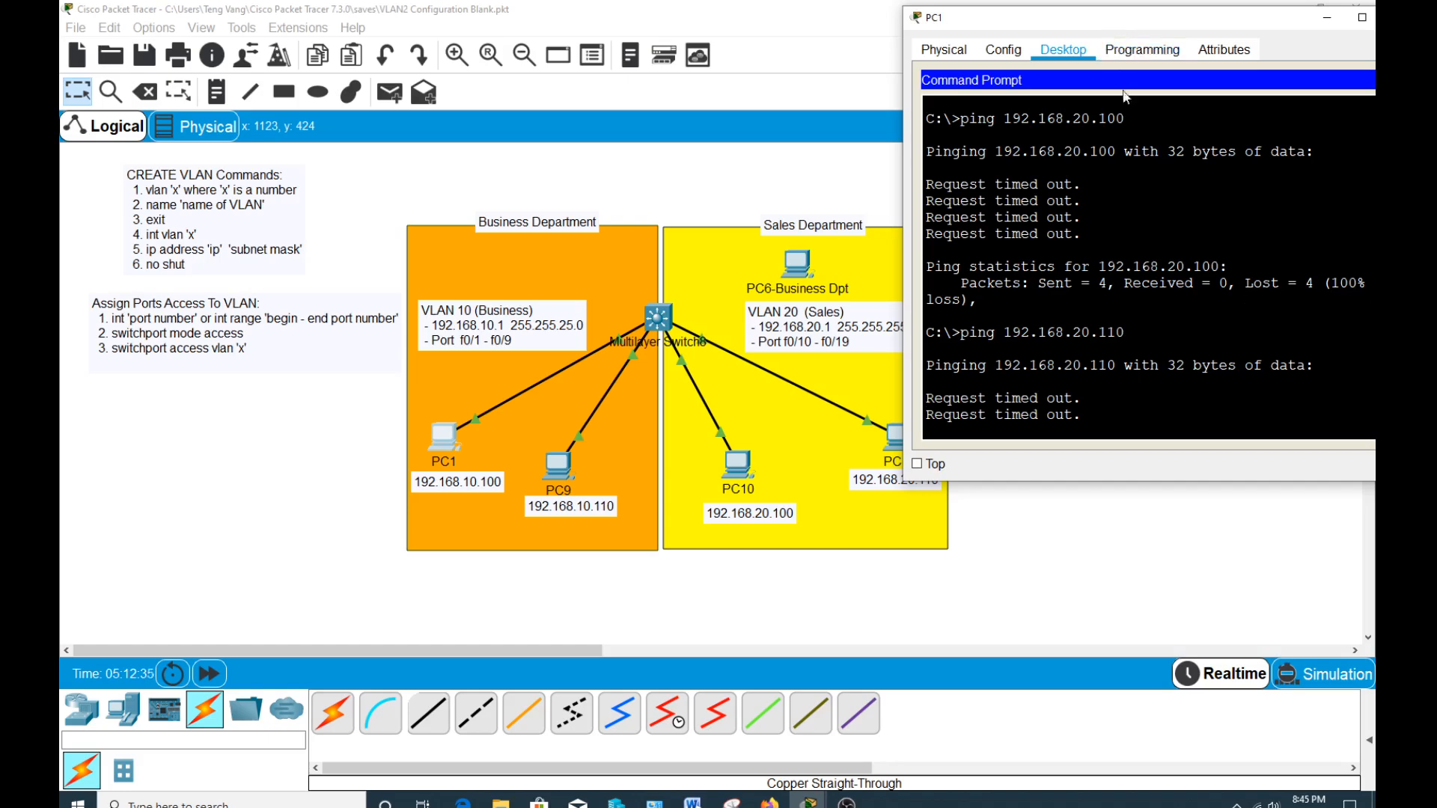
pyautogui.moveTo(1281, 27); pyautogui.dragTo(1221, 23)
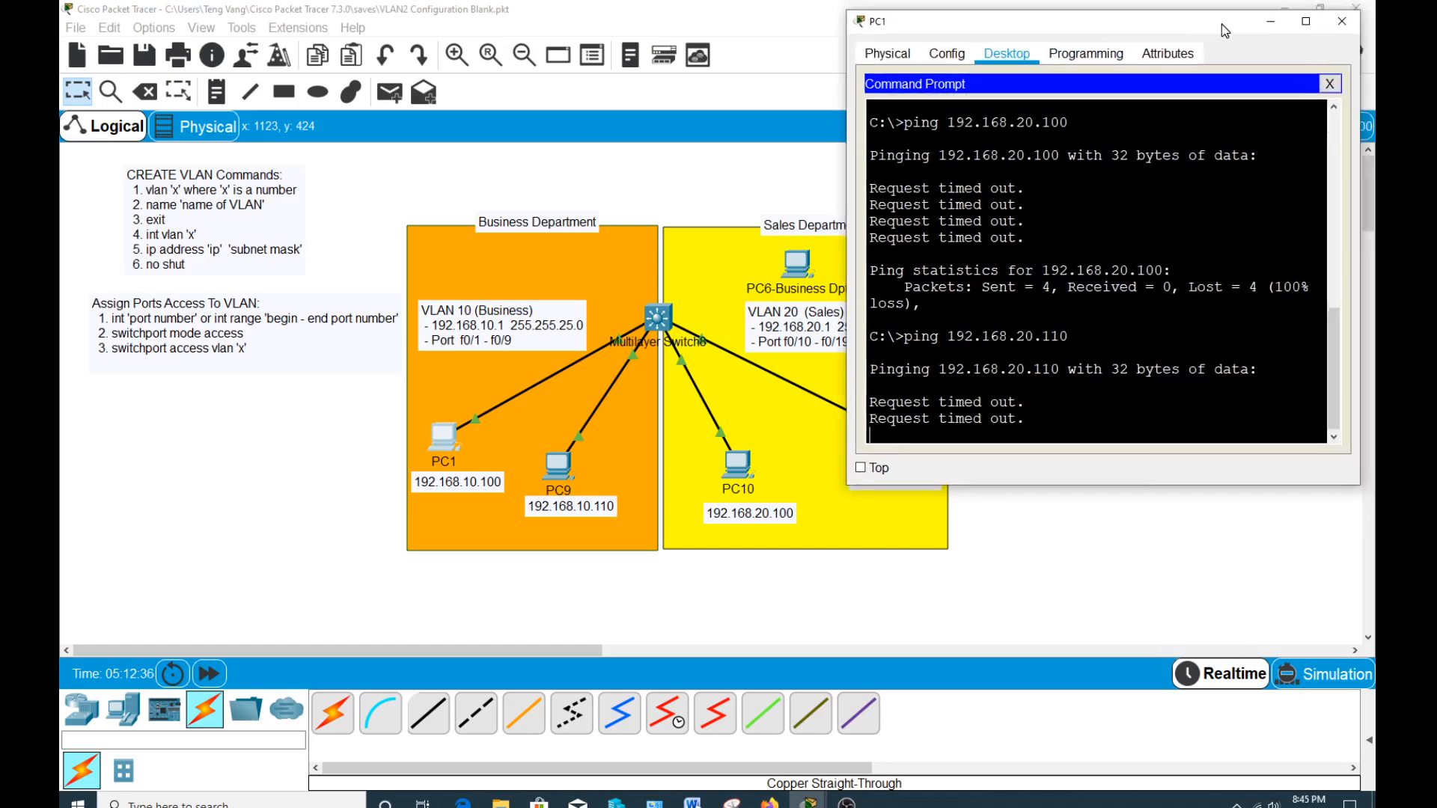
pyautogui.click(1343, 16)
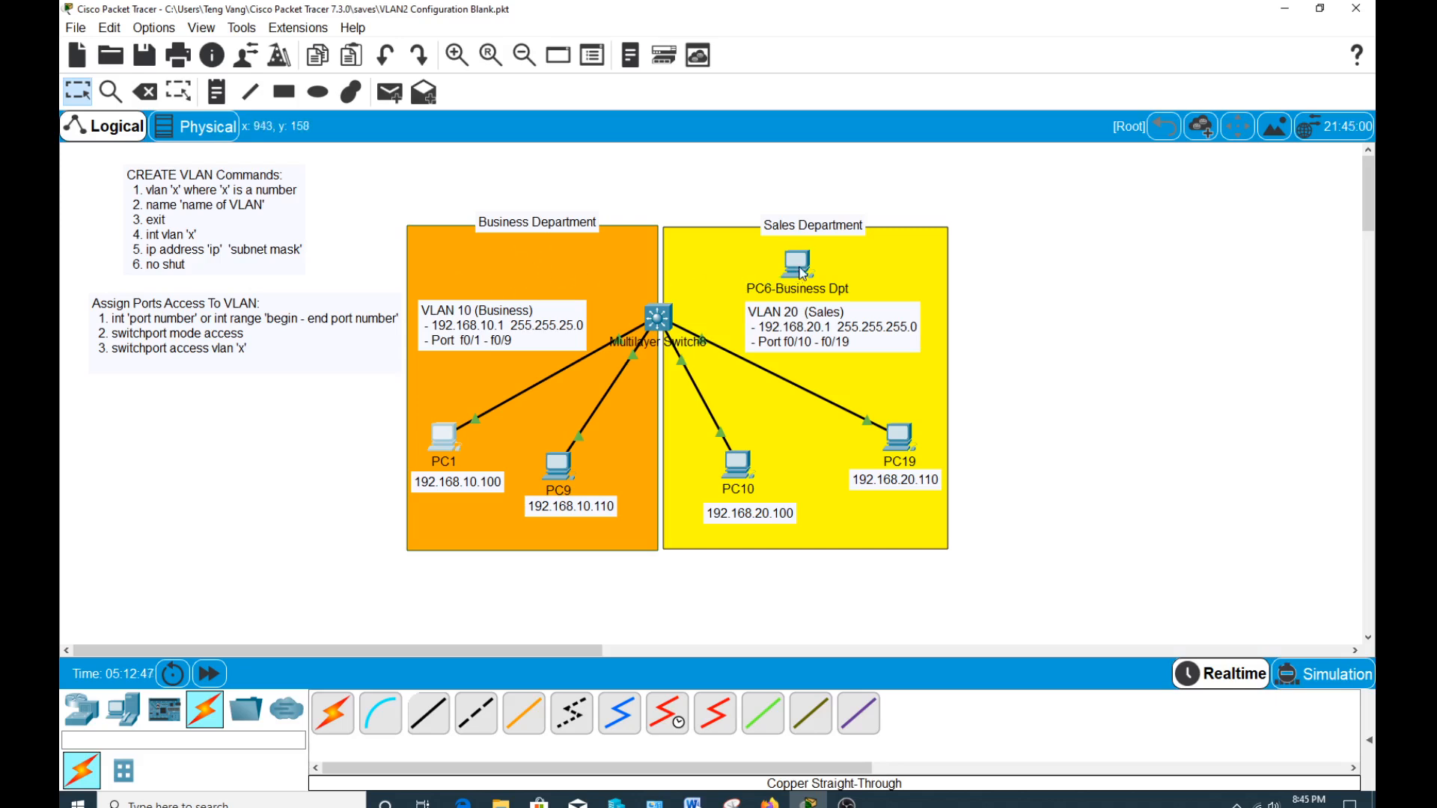
# Connect PC6-Business Dpt's FastEthernet0 to FastEthernet0/2 on the multilayer switch with a Copper Straight-Through cable.
pyautogui.moveTo(802, 274); pyautogui.dragTo(812, 269)
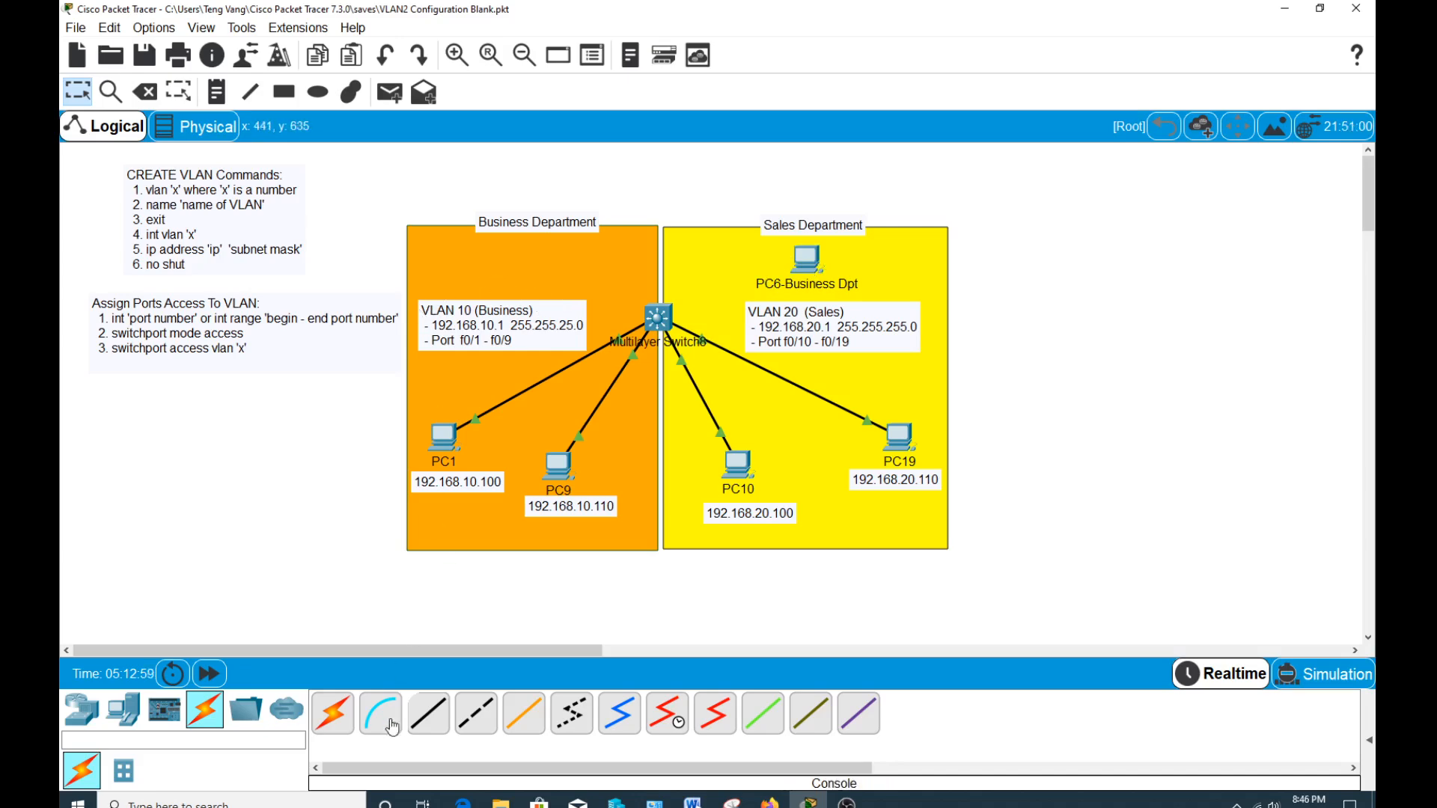
pyautogui.click(428, 713)
pyautogui.click(806, 260)
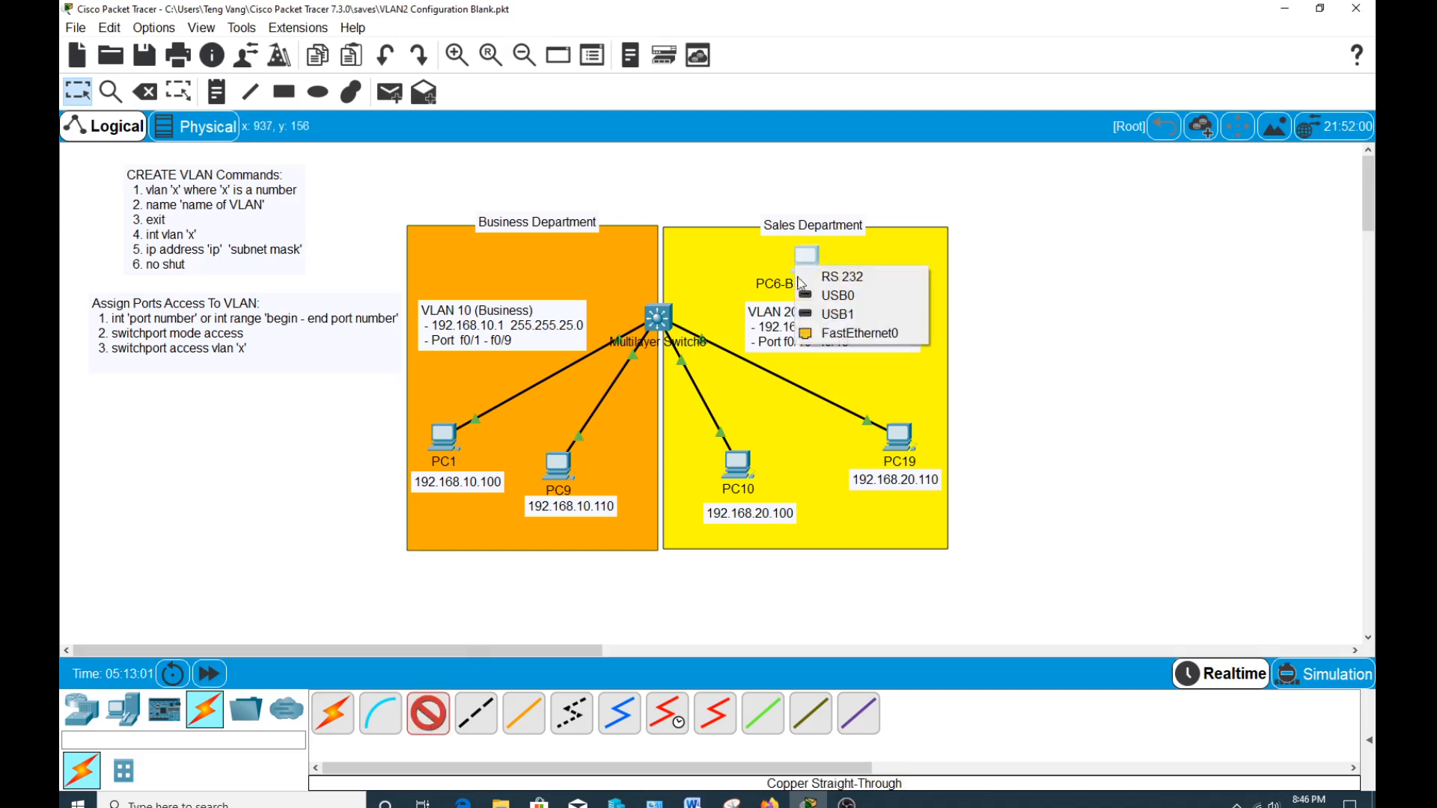
pyautogui.click(868, 337)
pyautogui.click(663, 314)
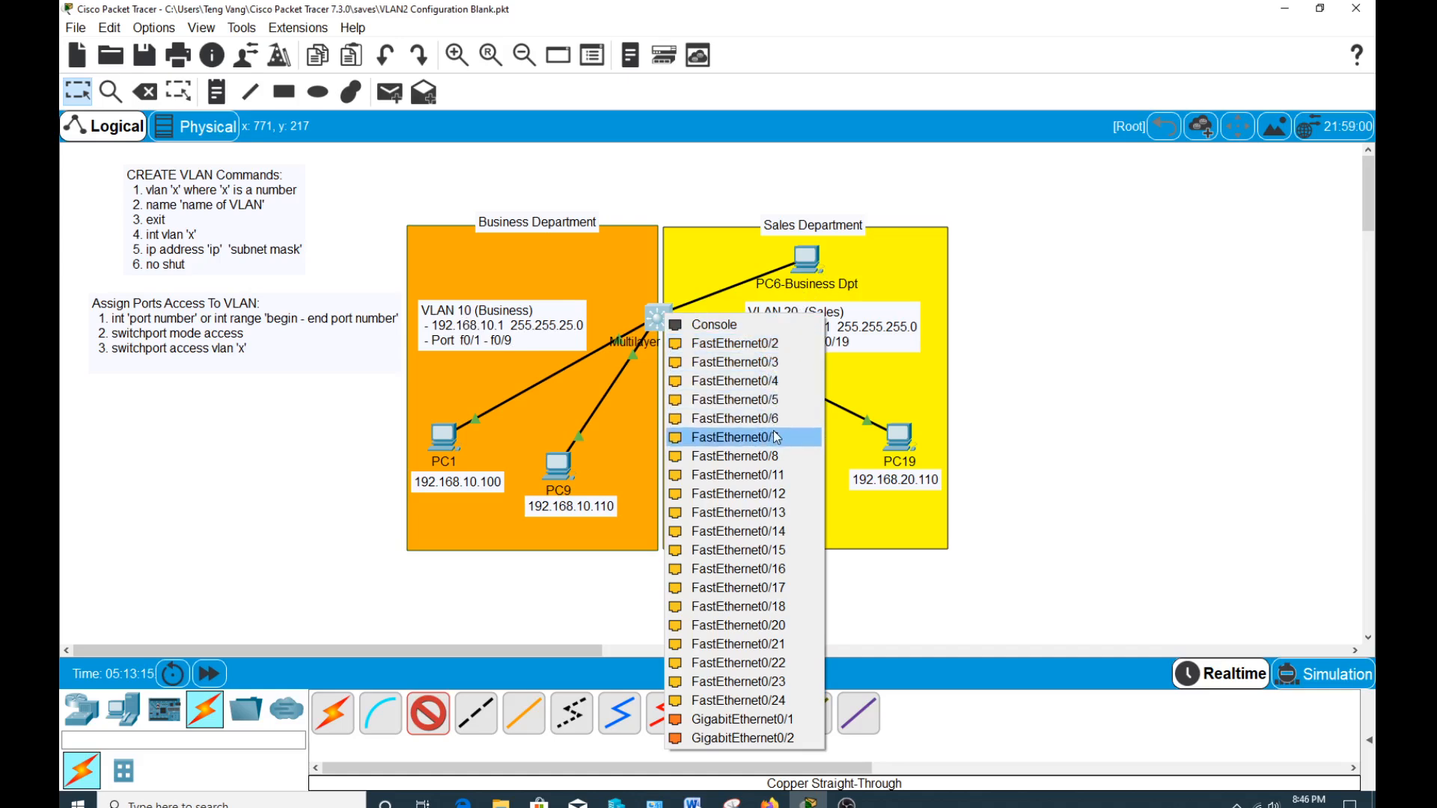
pyautogui.click(768, 346)
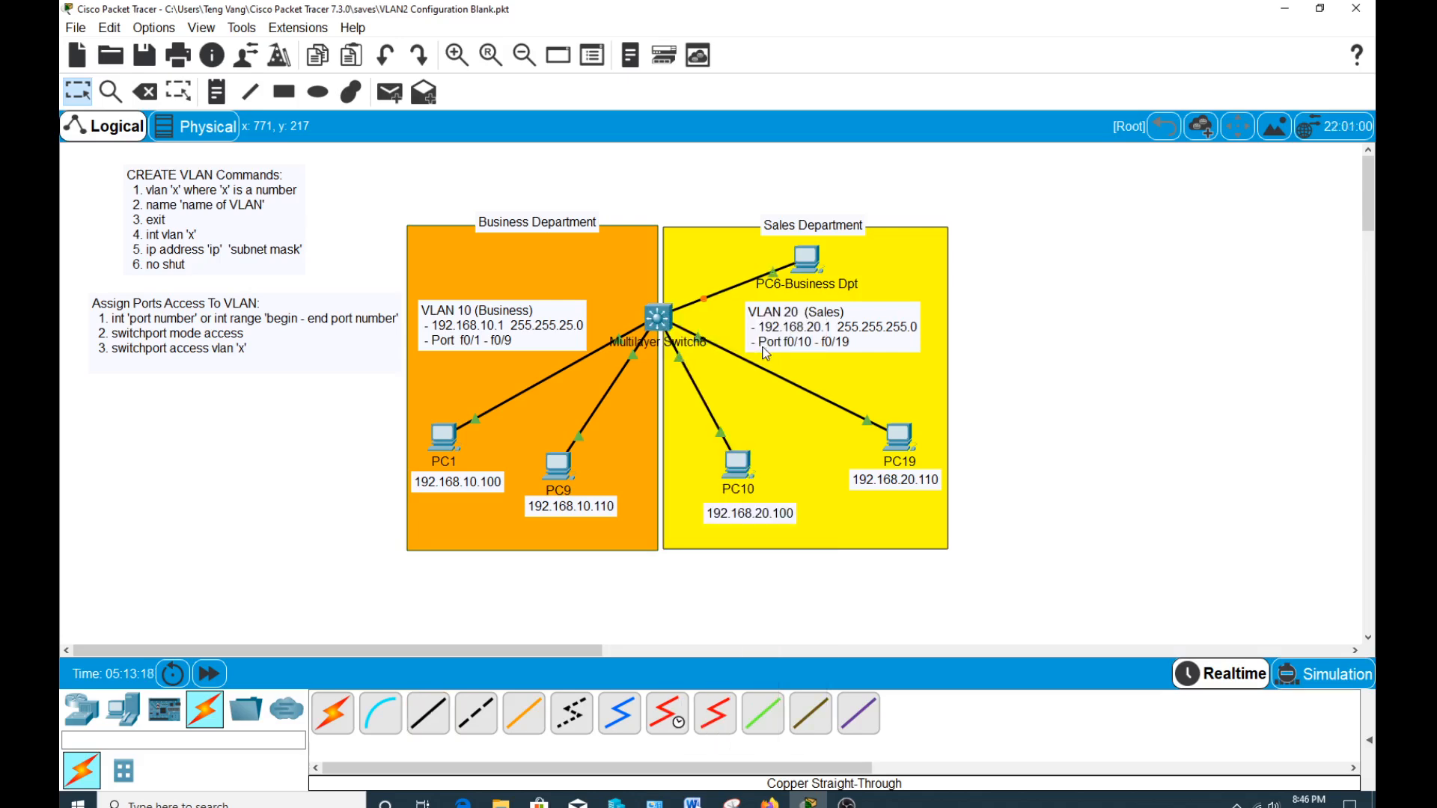
# Give PC6-Business Dpt the static IP address 192.168.10.1 with subnet mask 255.255.255.0 in its IP Configuration.
pyautogui.click(813, 261)
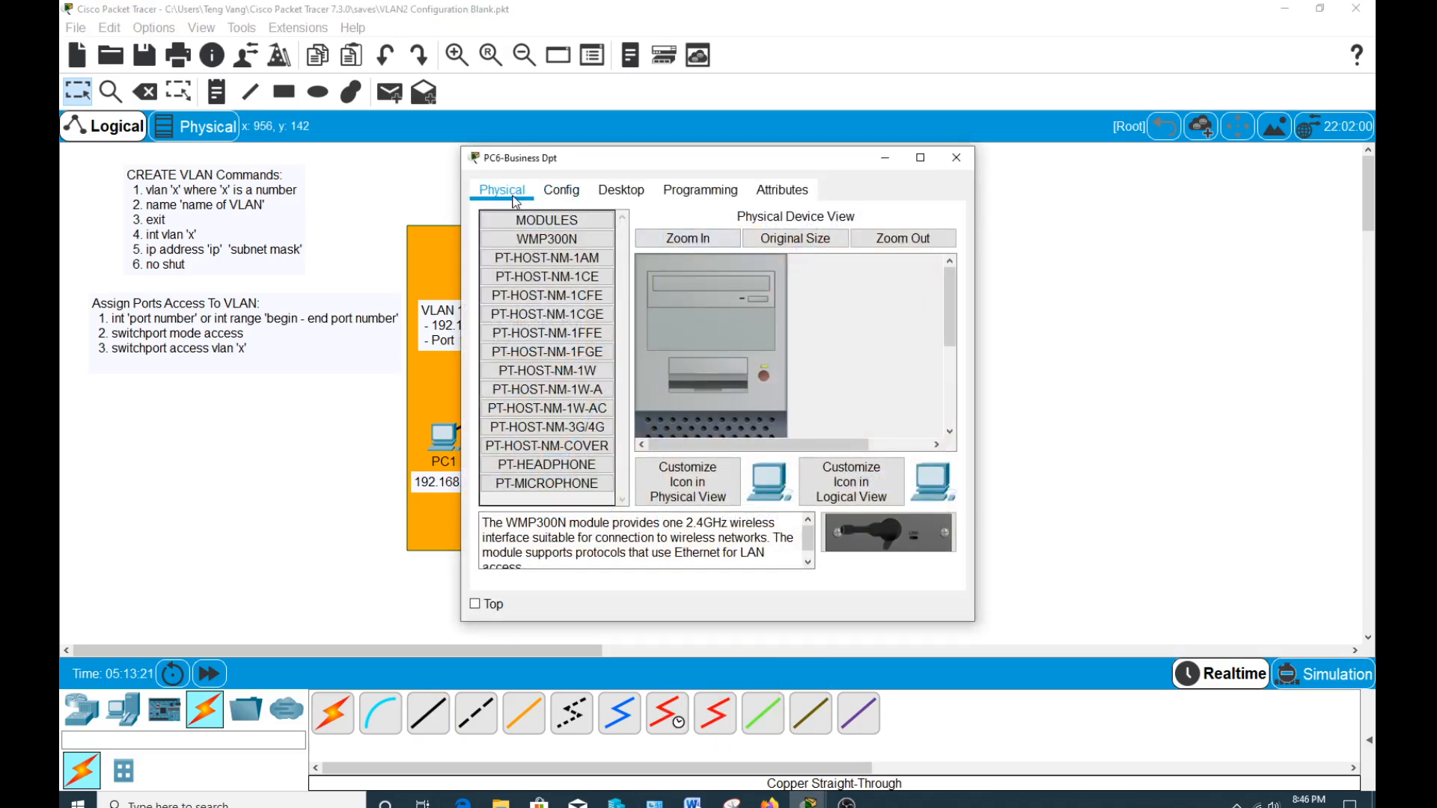
pyautogui.click(615, 196)
pyautogui.click(536, 241)
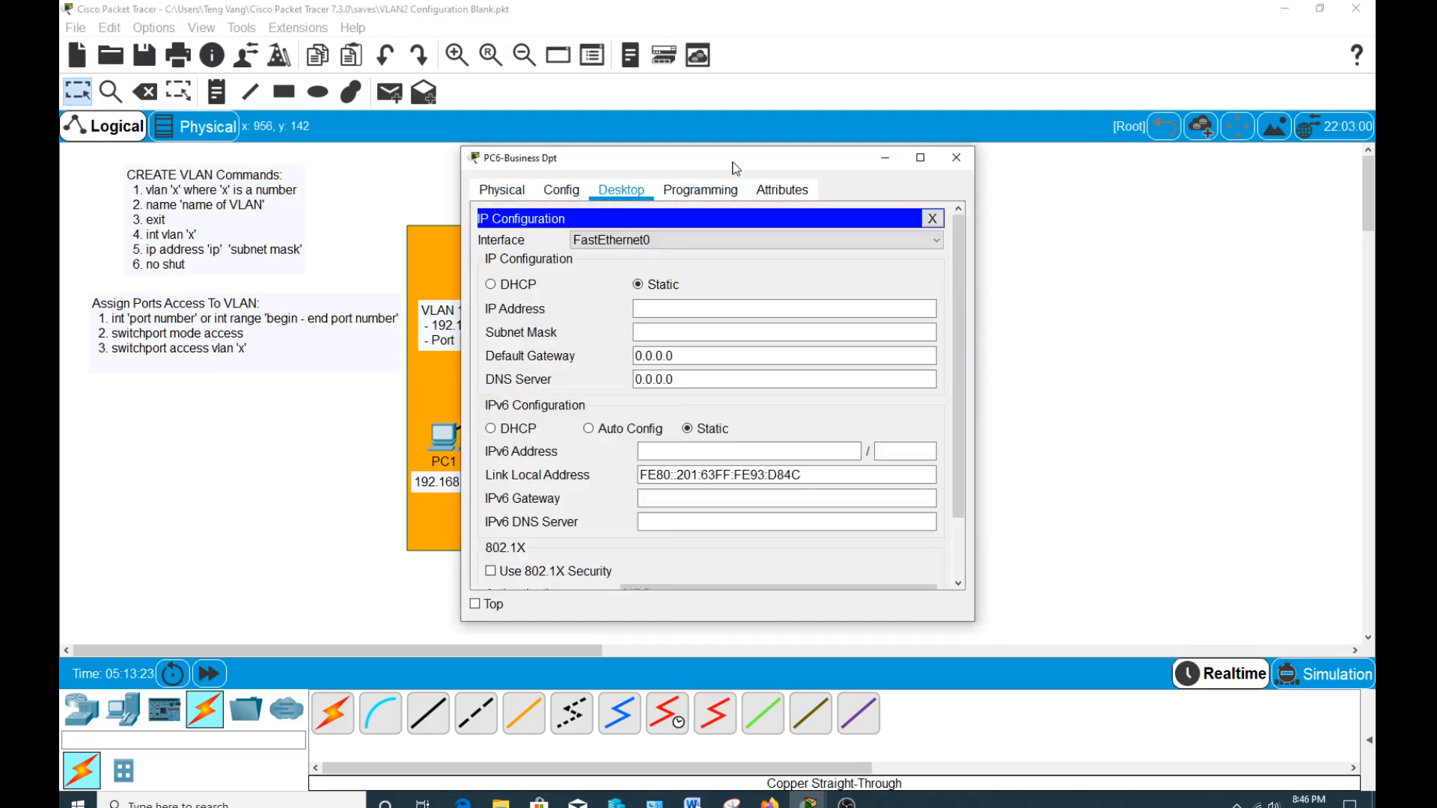
pyautogui.moveTo(736, 162); pyautogui.dragTo(1087, 119)
pyautogui.click(1042, 266)
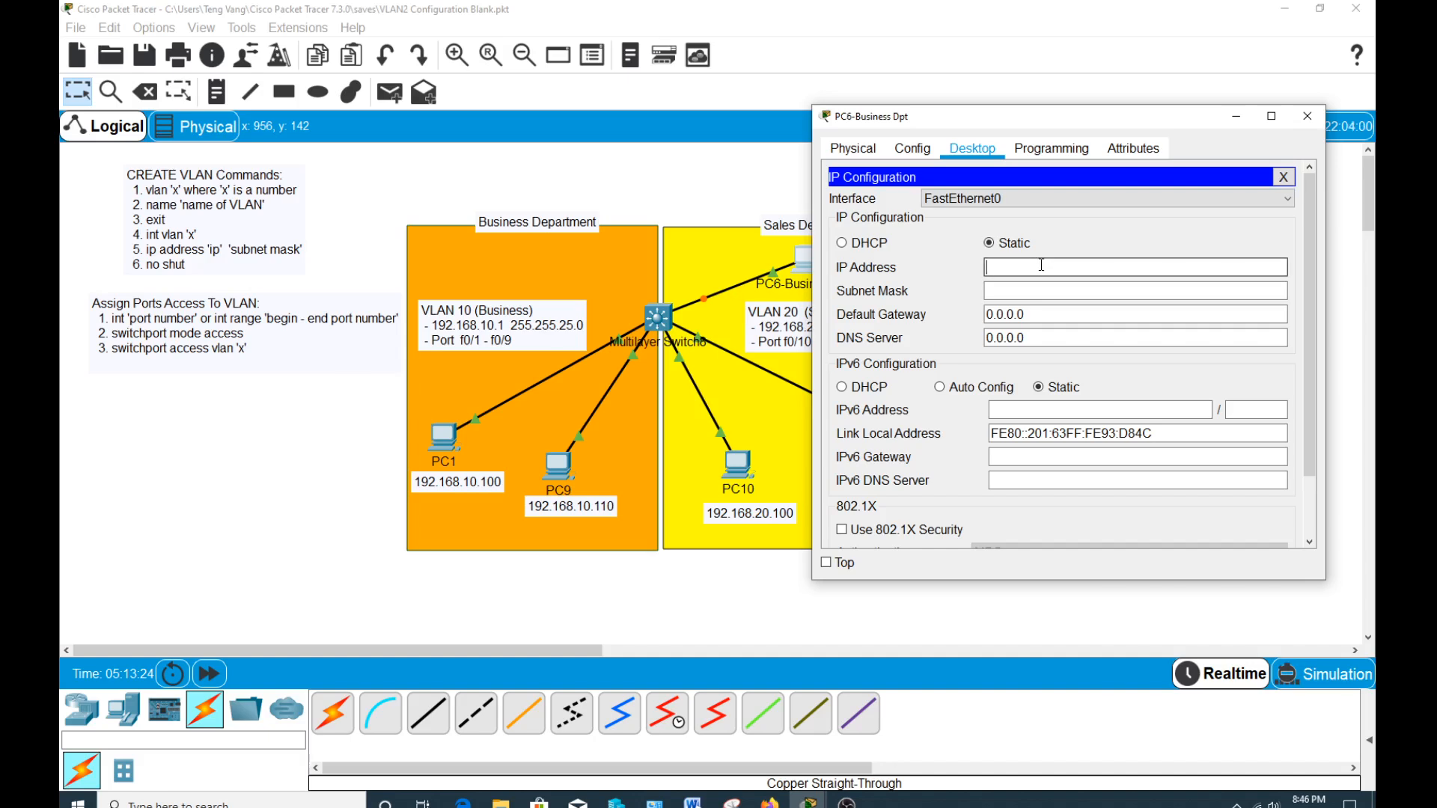
pyautogui.write('192.168.10.1')
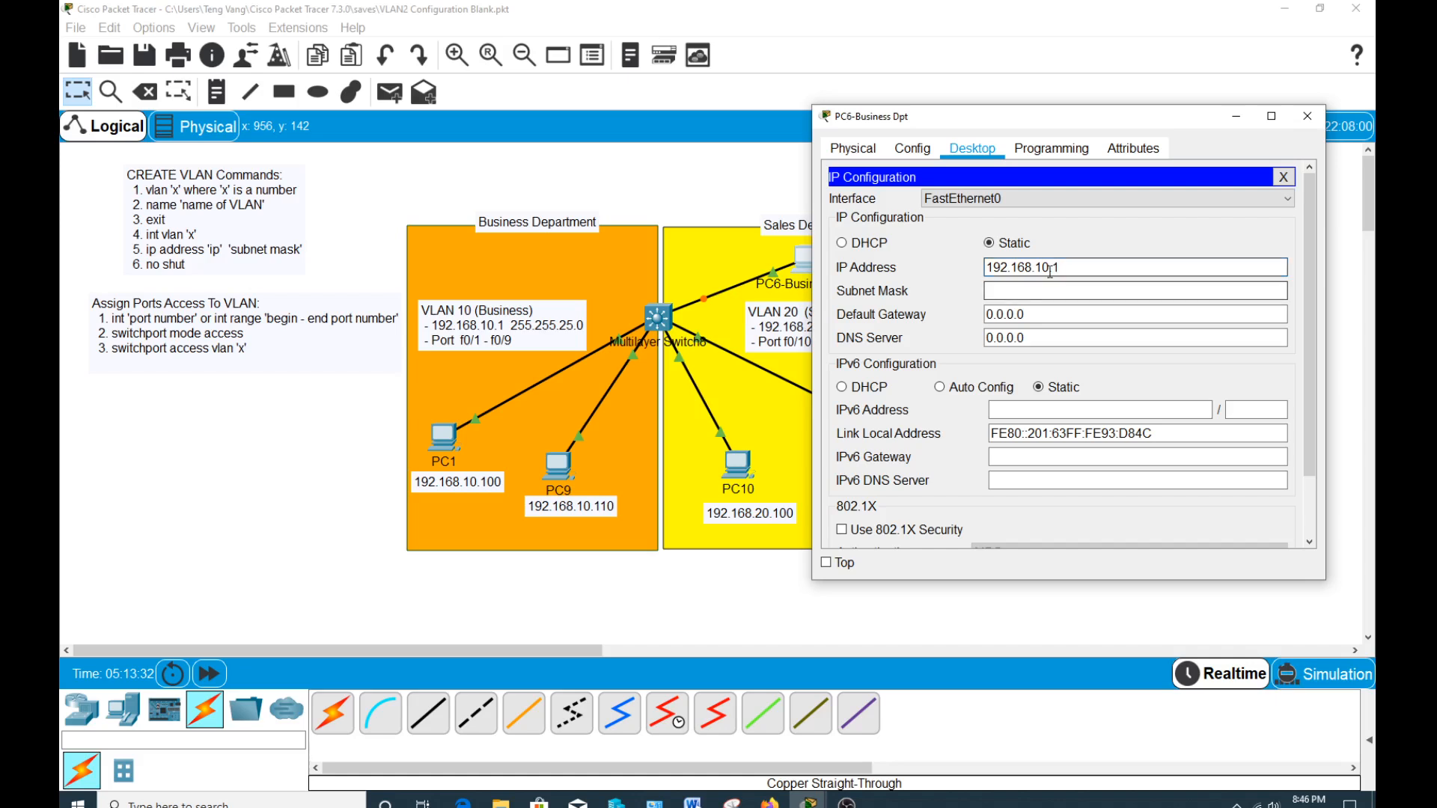
pyautogui.doubleClick(1042, 267)
pyautogui.click(1052, 289)
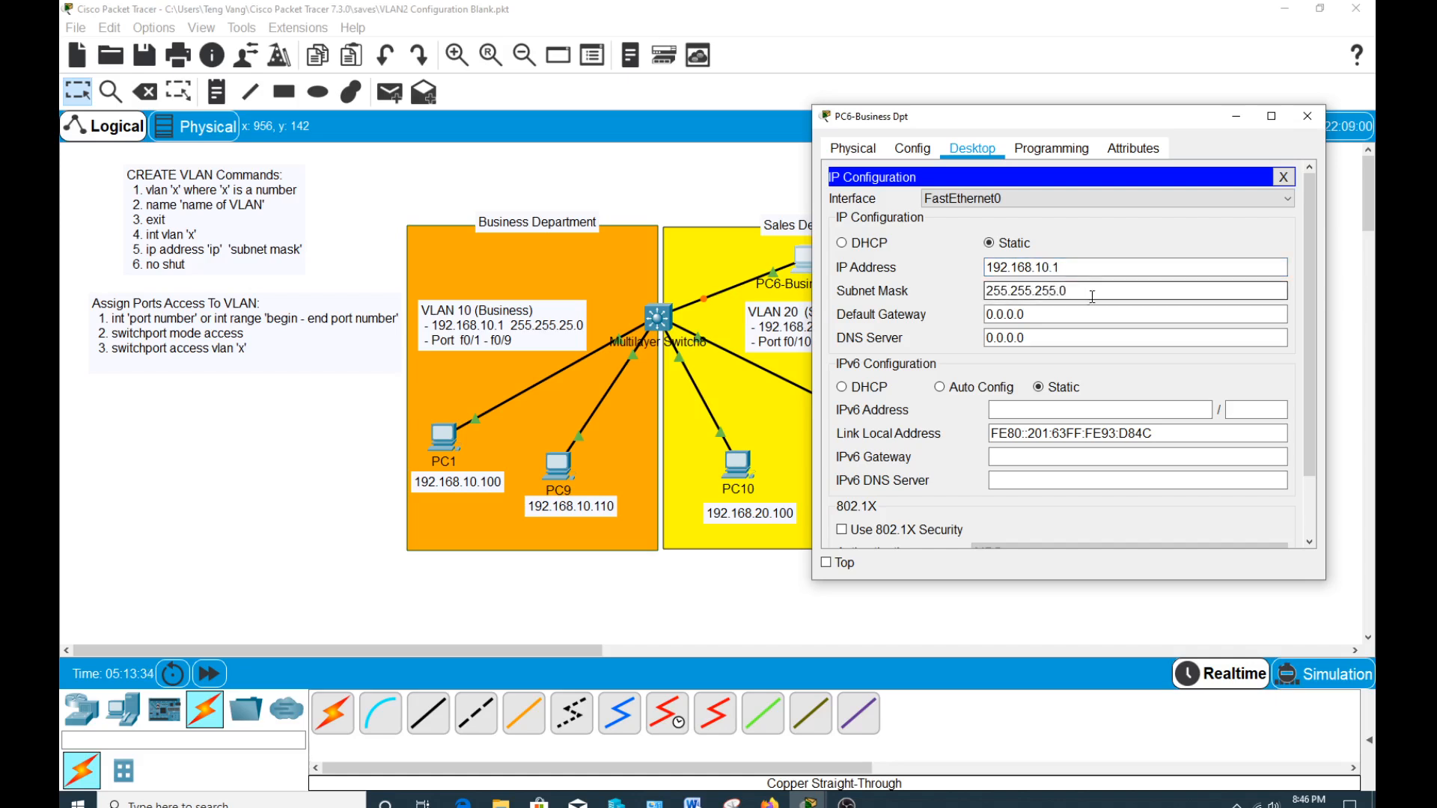
# Set PC6-Business Dpt's default gateway to 192.168.10.1, change its IP address to 192.168.10.200, and close its window.
pyautogui.moveTo(1061, 313); pyautogui.dragTo(972, 311)
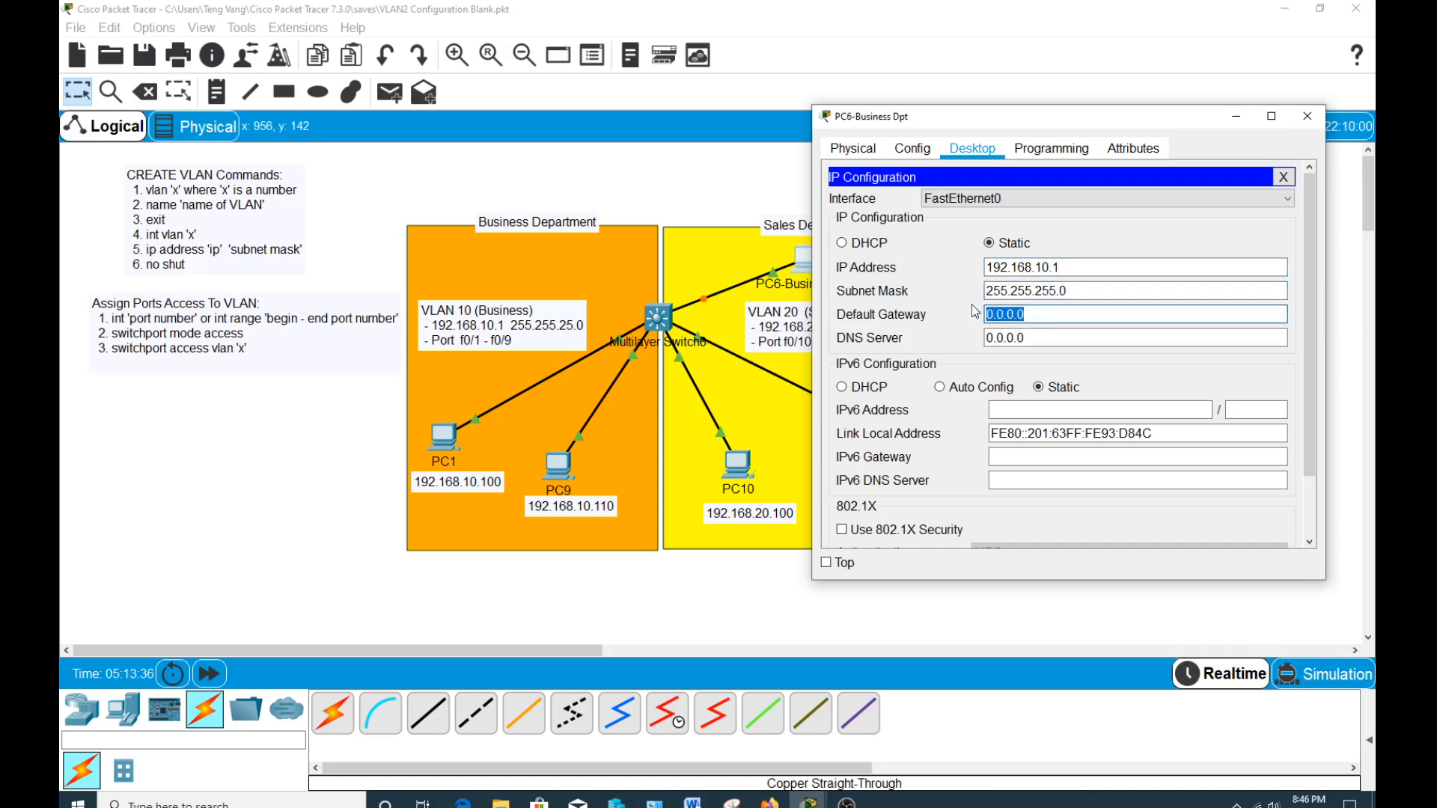
pyautogui.write('192.168.10.1')
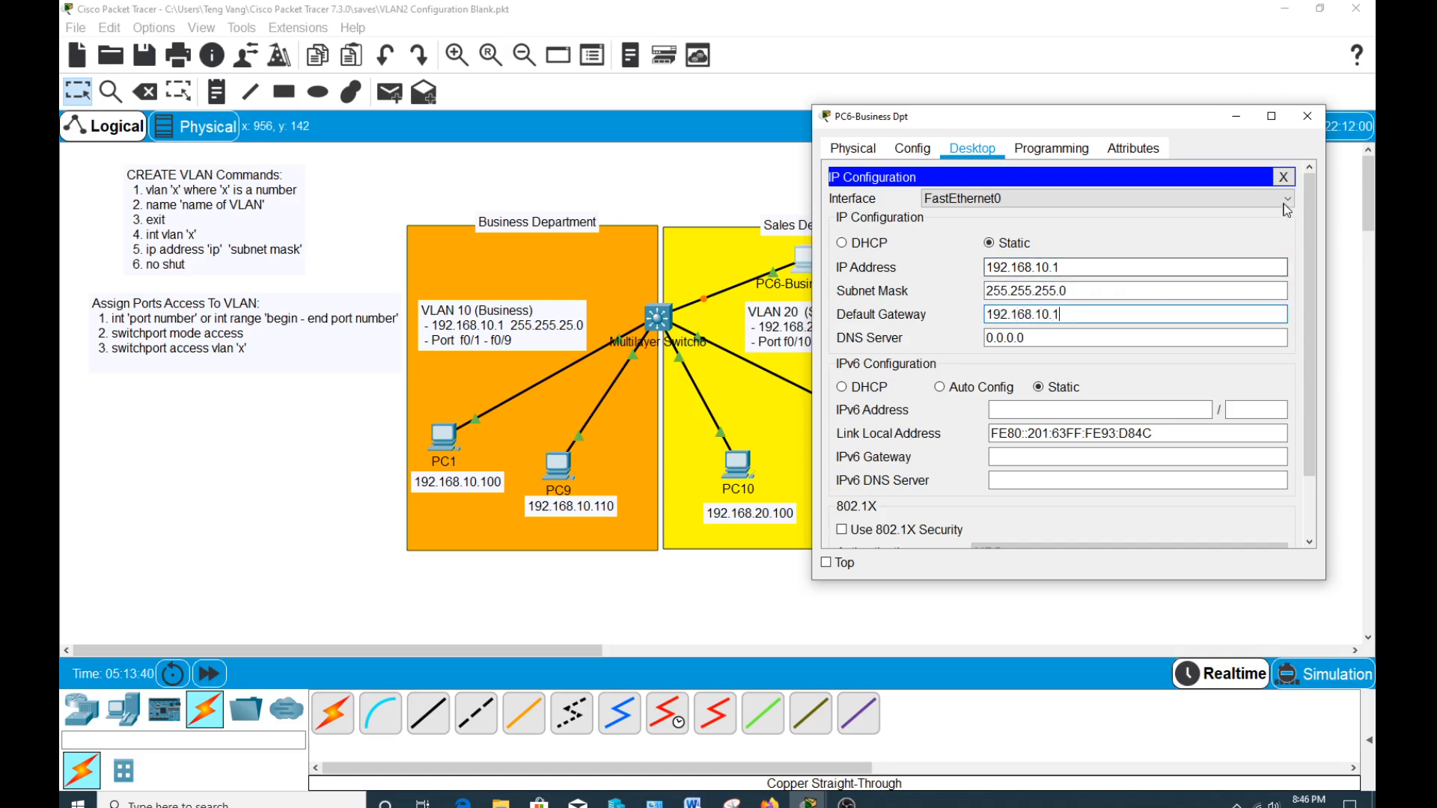
pyautogui.click(1283, 177)
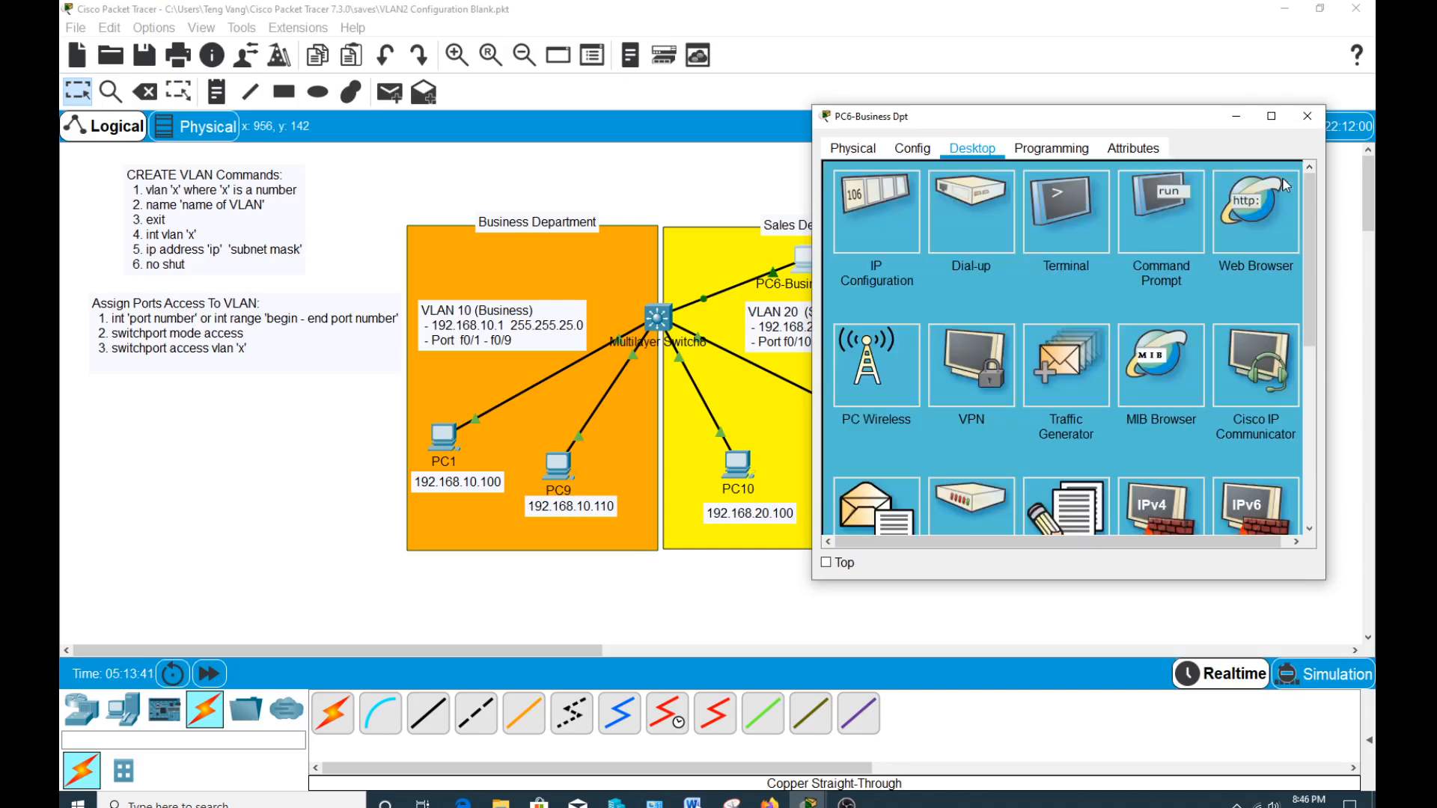
pyautogui.click(897, 221)
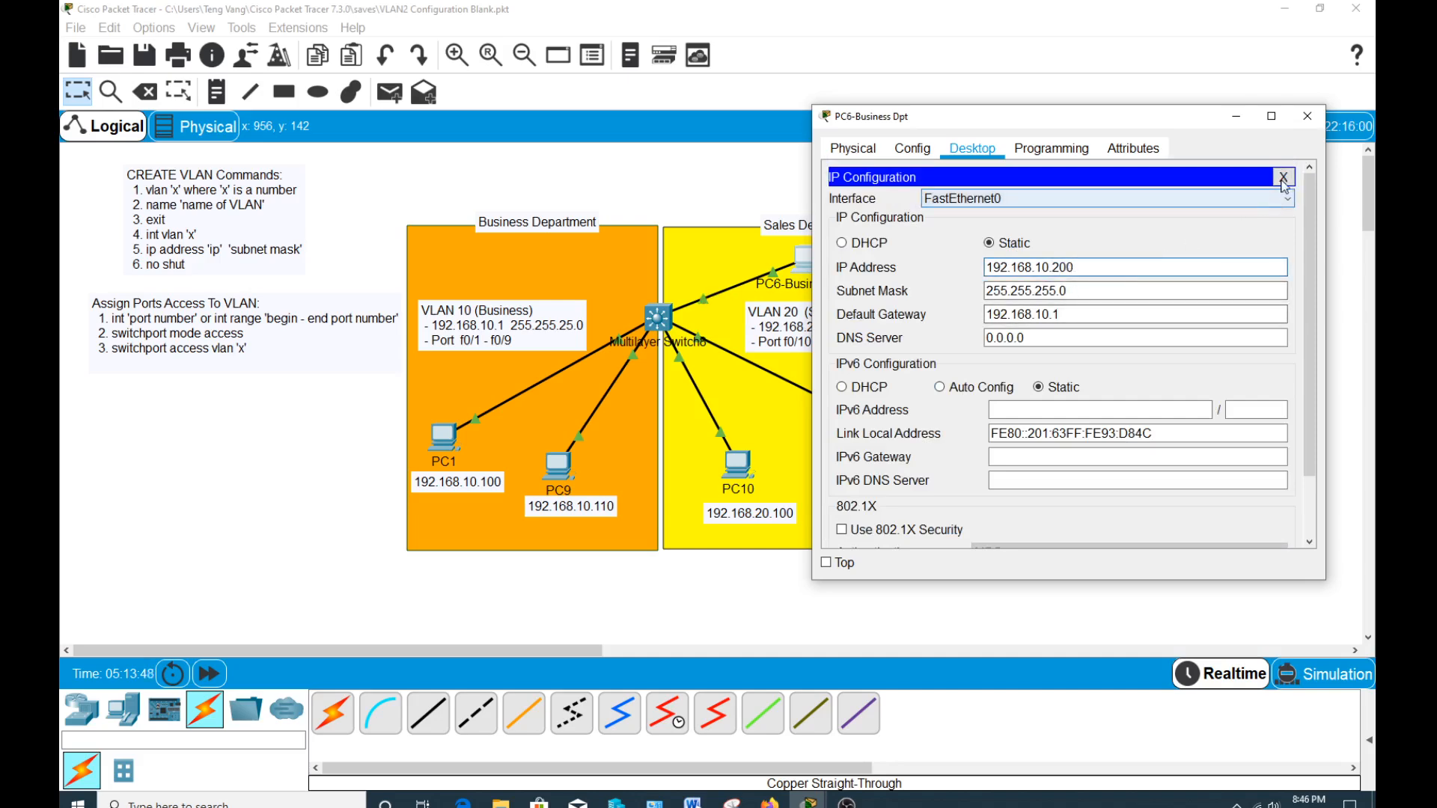
pyautogui.click(1283, 177)
pyautogui.click(1307, 116)
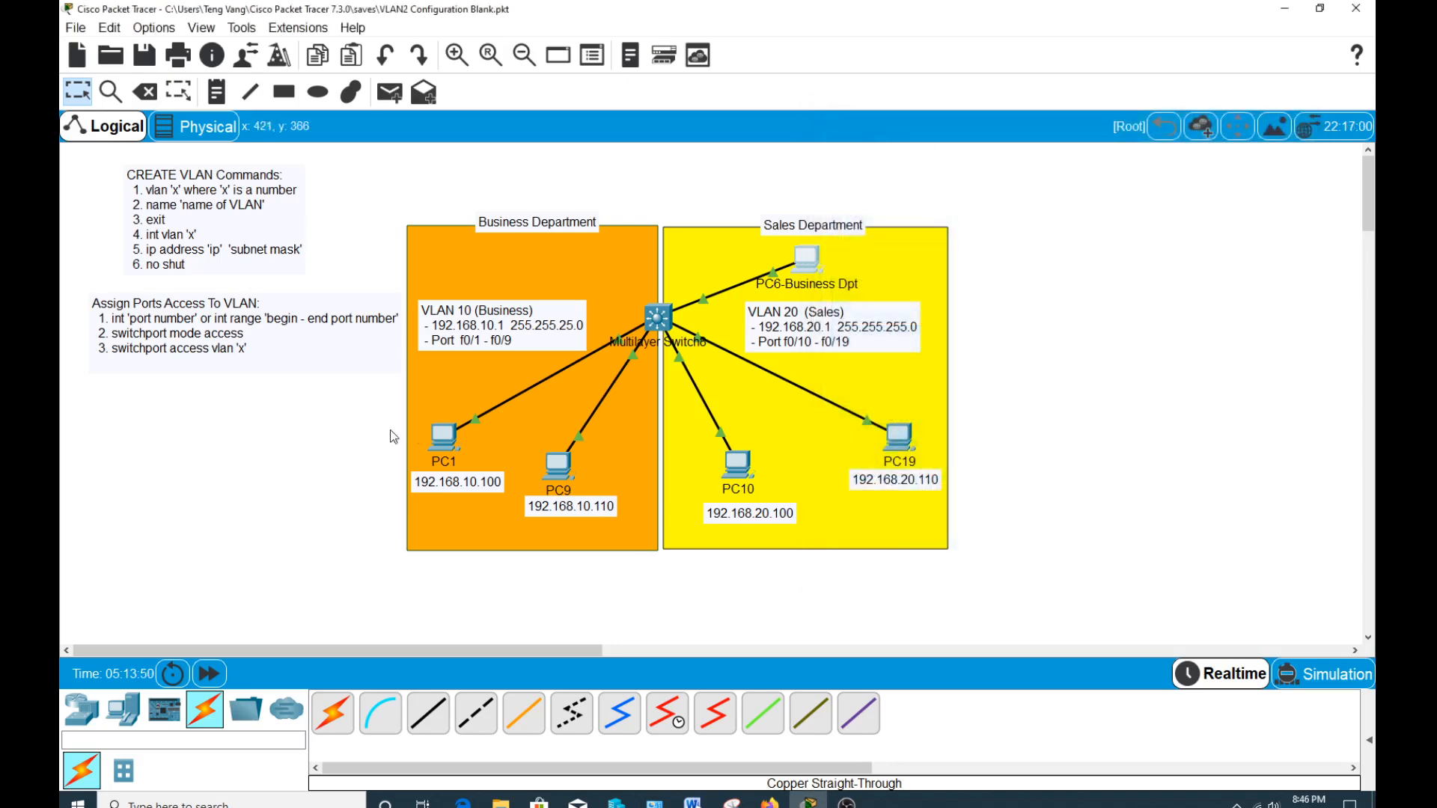
# Ping PC6-Business Dpt at 192.168.10.200 from PC1's Command Prompt, and close the PC1 window.
pyautogui.click(444, 440)
pyautogui.click(807, 258)
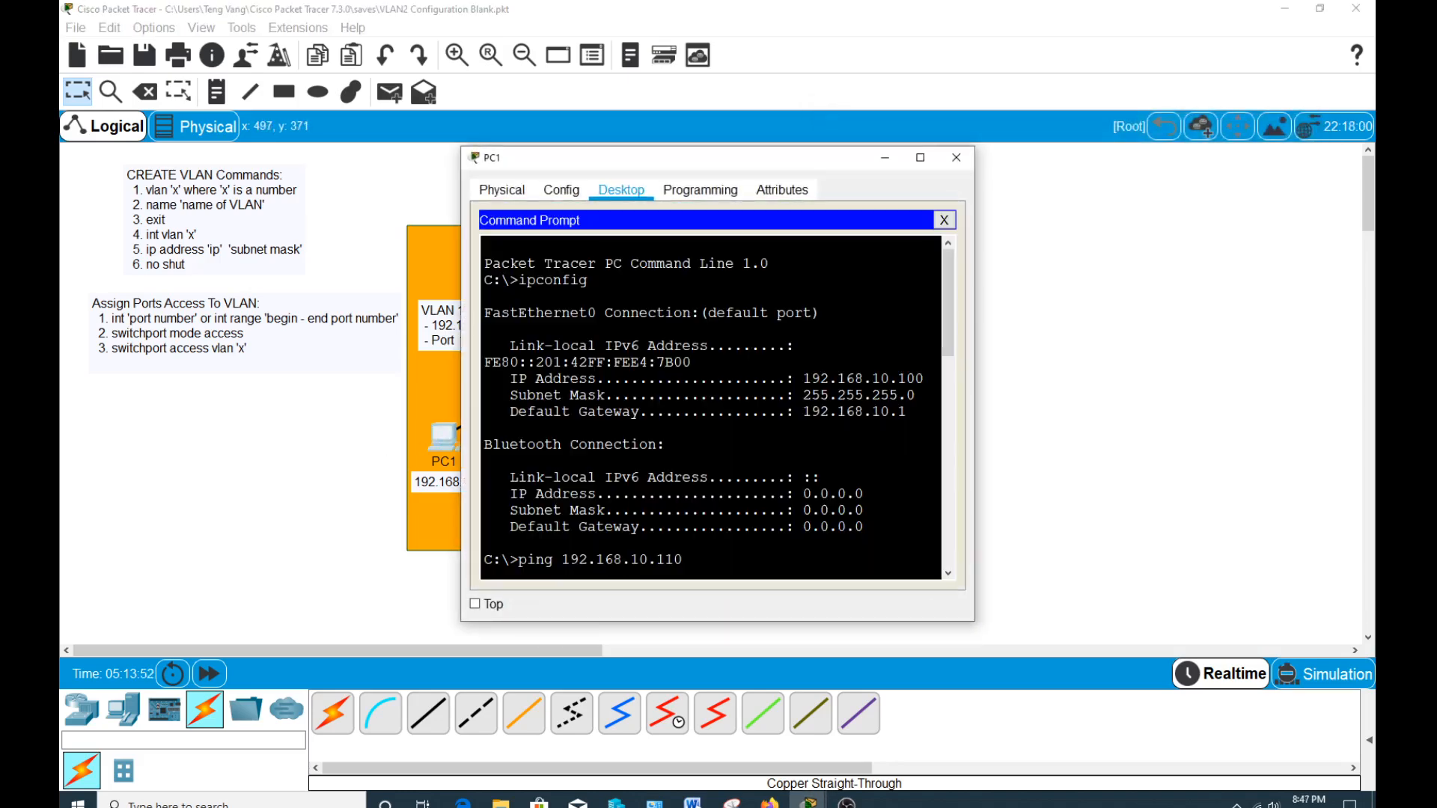
pyautogui.moveTo(725, 163); pyautogui.dragTo(463, 122)
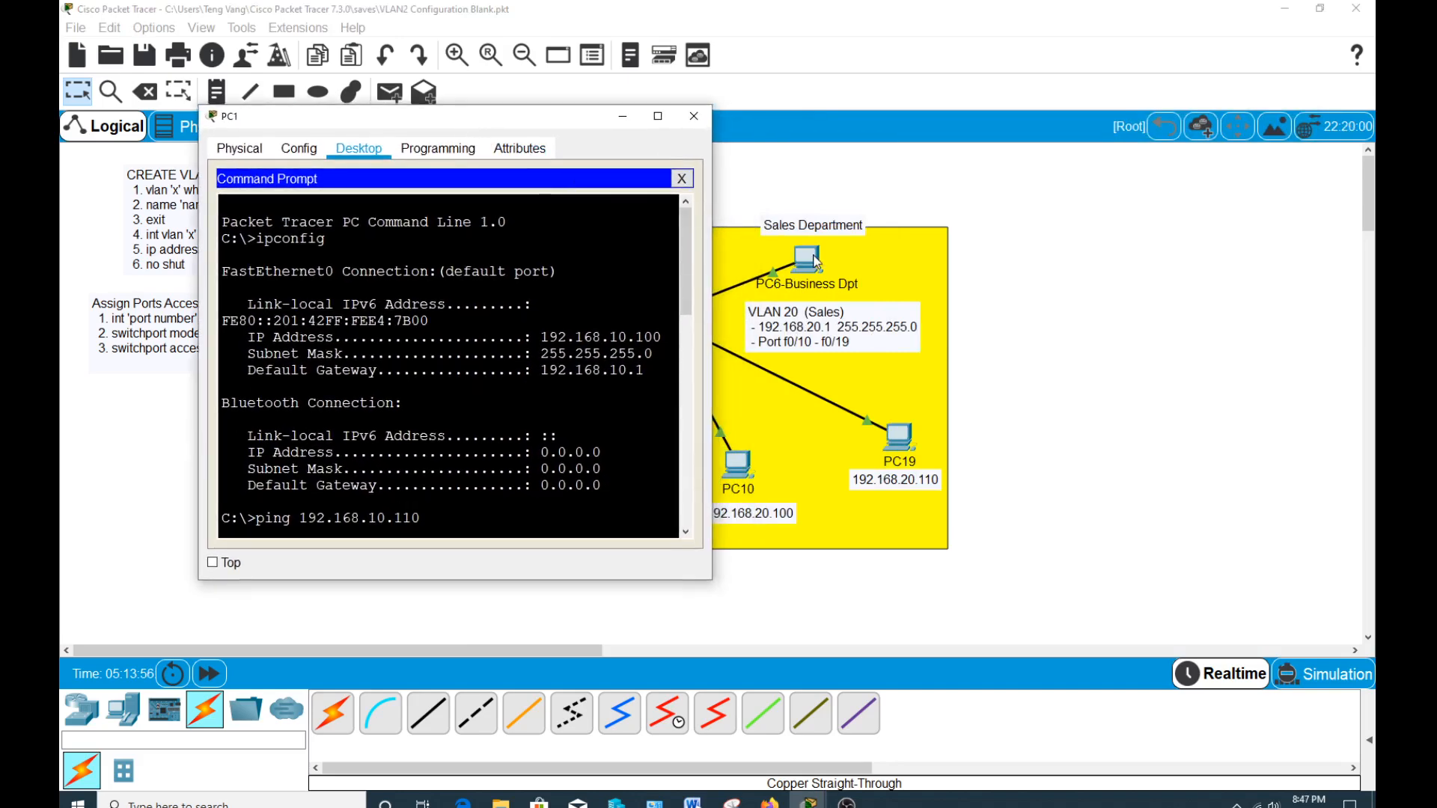
pyautogui.press('Up')
pyautogui.press('BackSpace')
pyautogui.press('BackSpace')
pyautogui.press('BackSpace')
pyautogui.press('BackSpace')
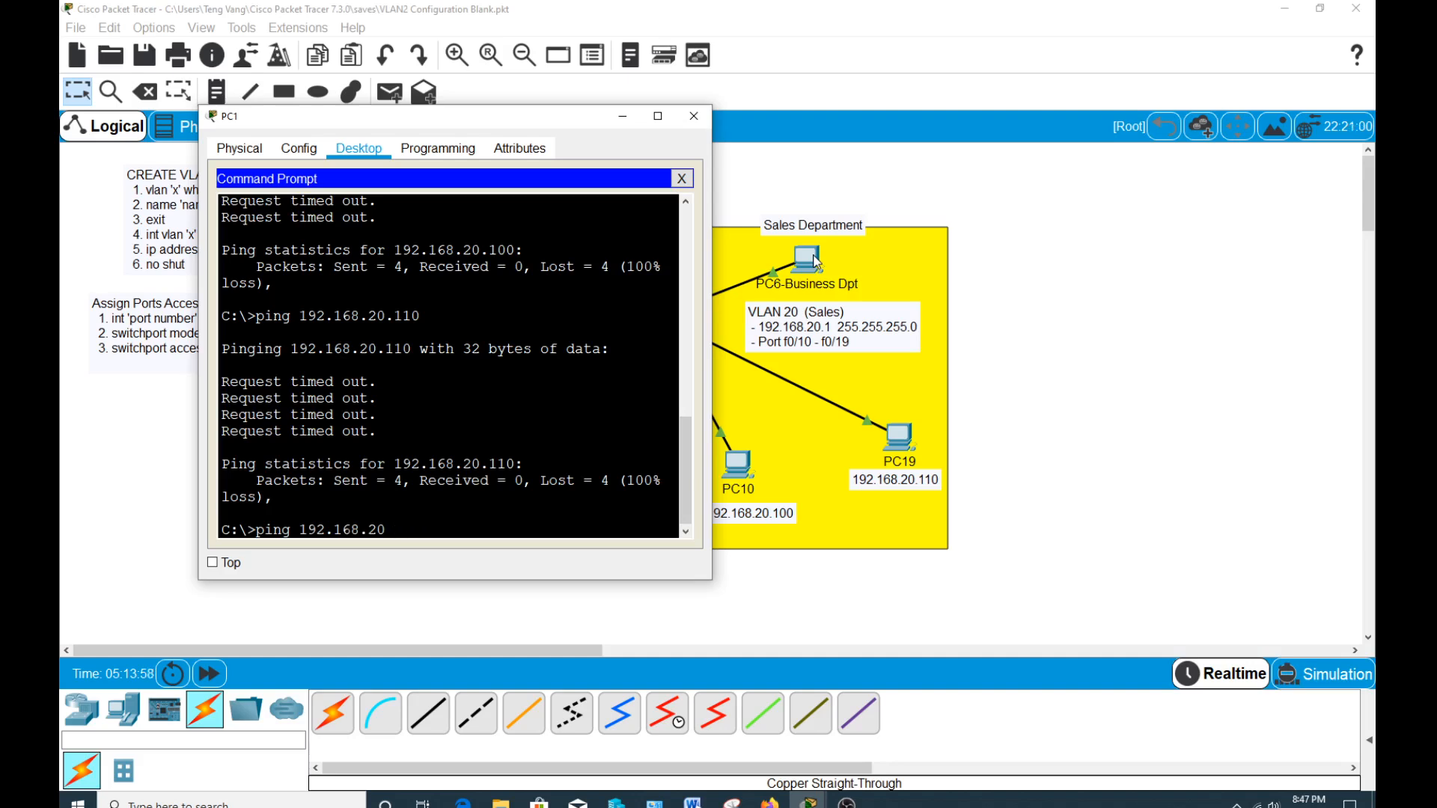
pyautogui.write('10.200')
pyautogui.press('Return')
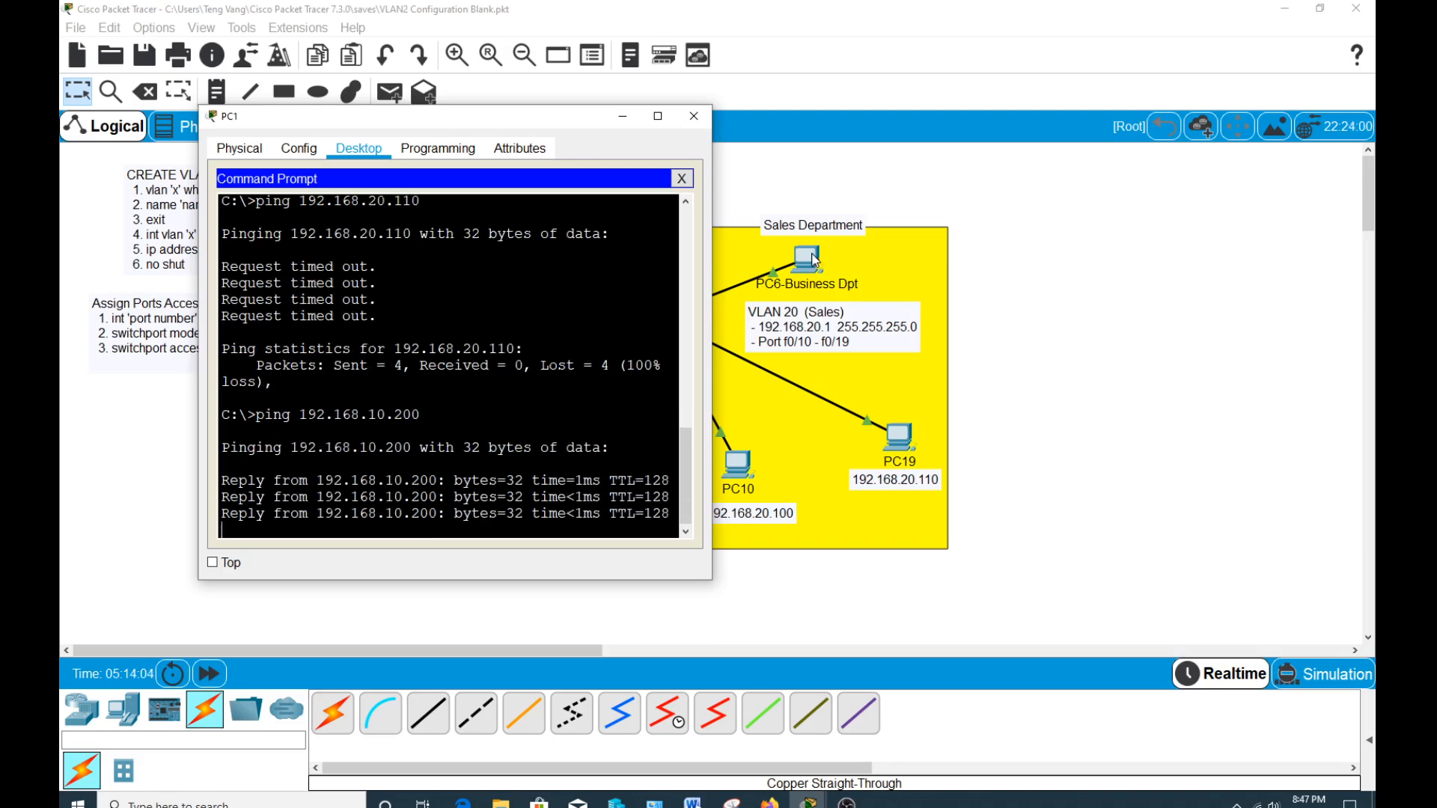
pyautogui.click(693, 117)
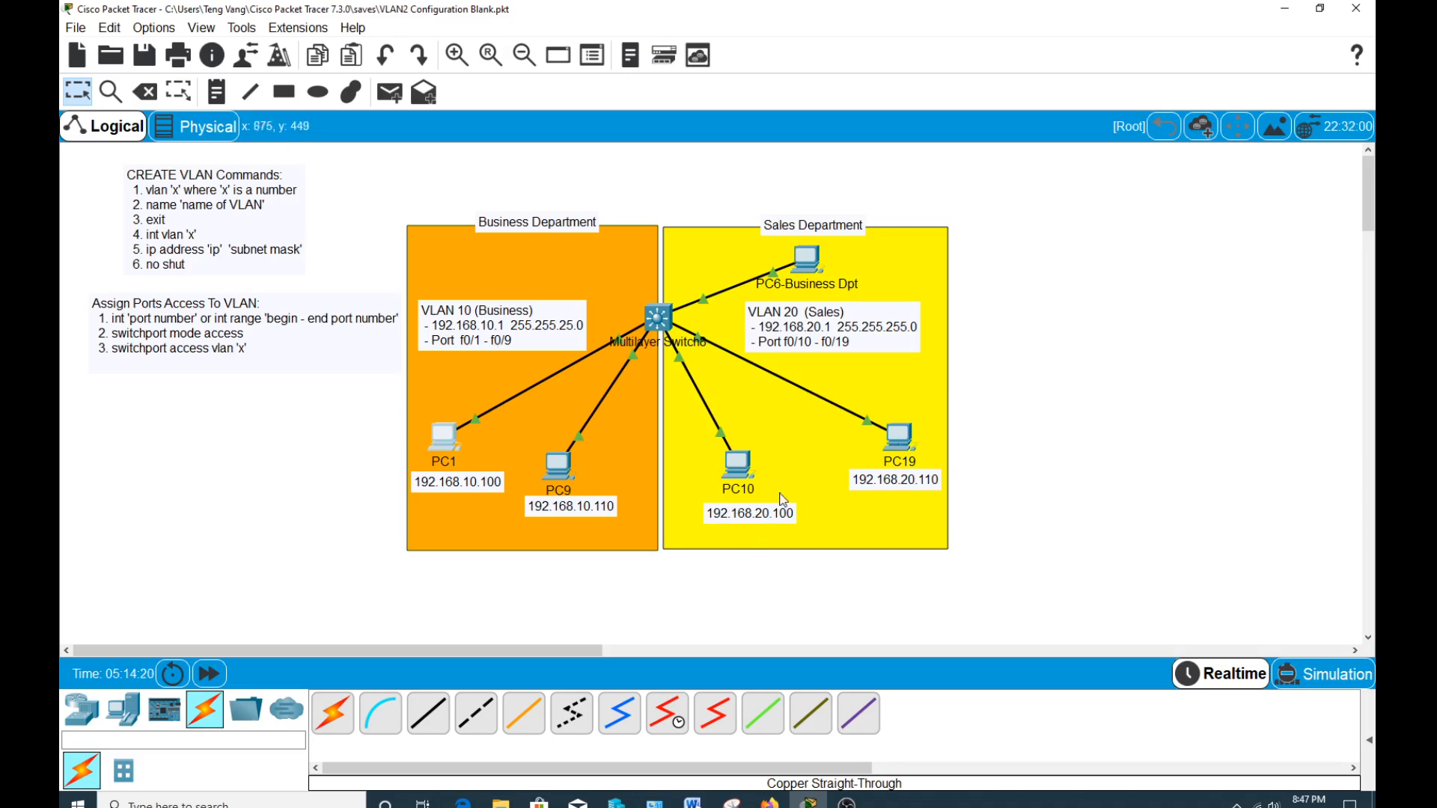
# Enable routing between the VLANs on the multilayer switch by entering conf t and ip routing in its CLI.
pyautogui.click(658, 318)
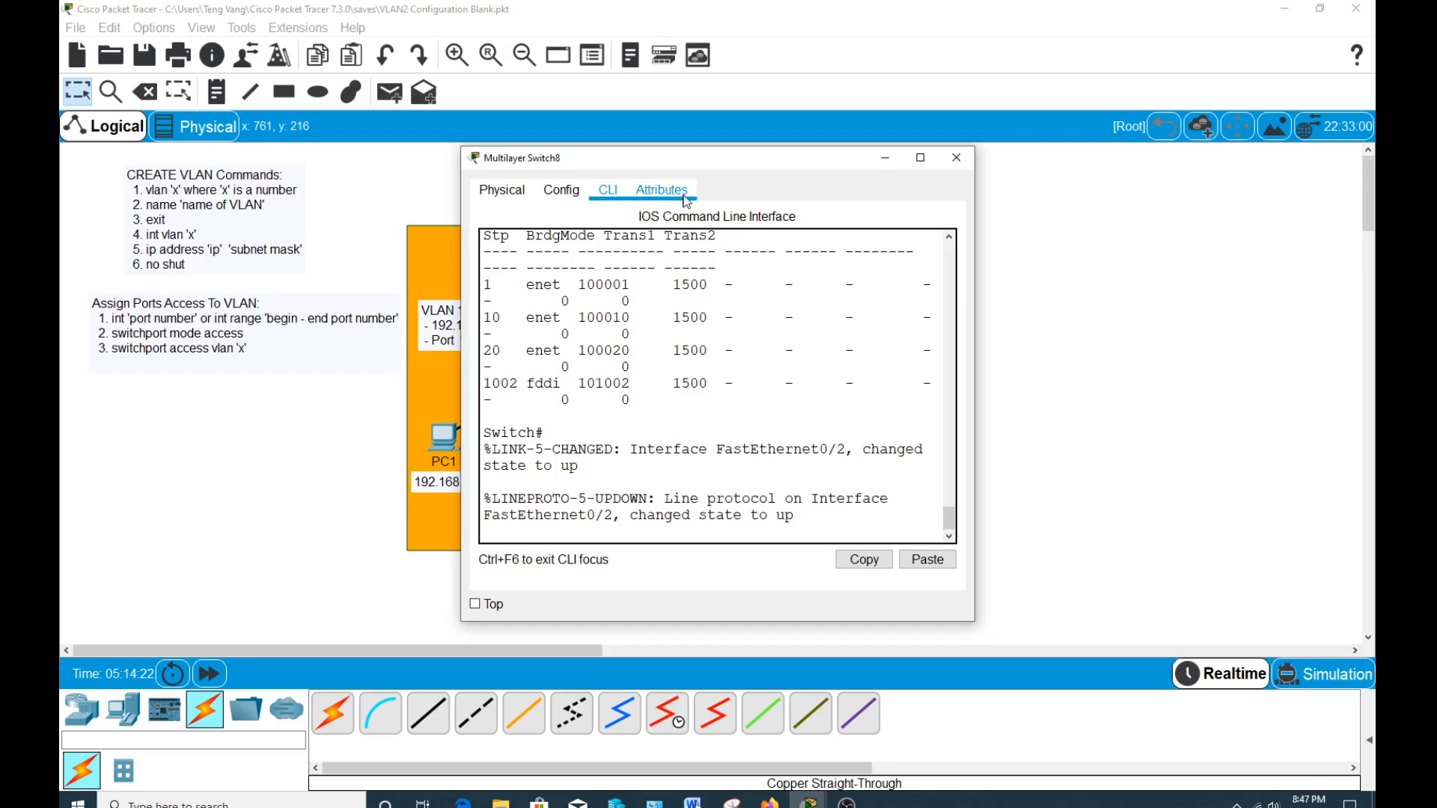
pyautogui.moveTo(645, 160); pyautogui.dragTo(960, 83)
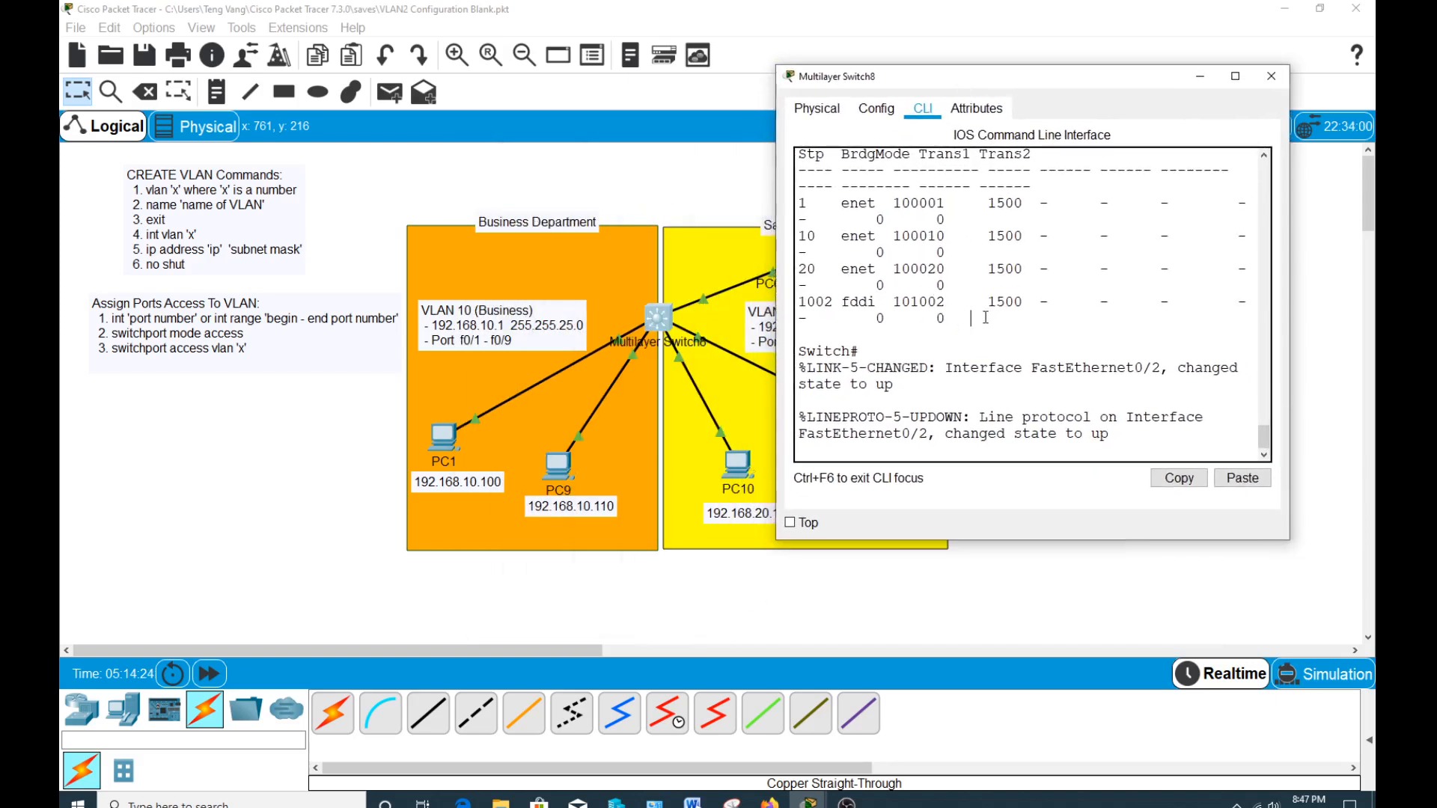
pyautogui.press('Return')
pyautogui.write('ch#c')
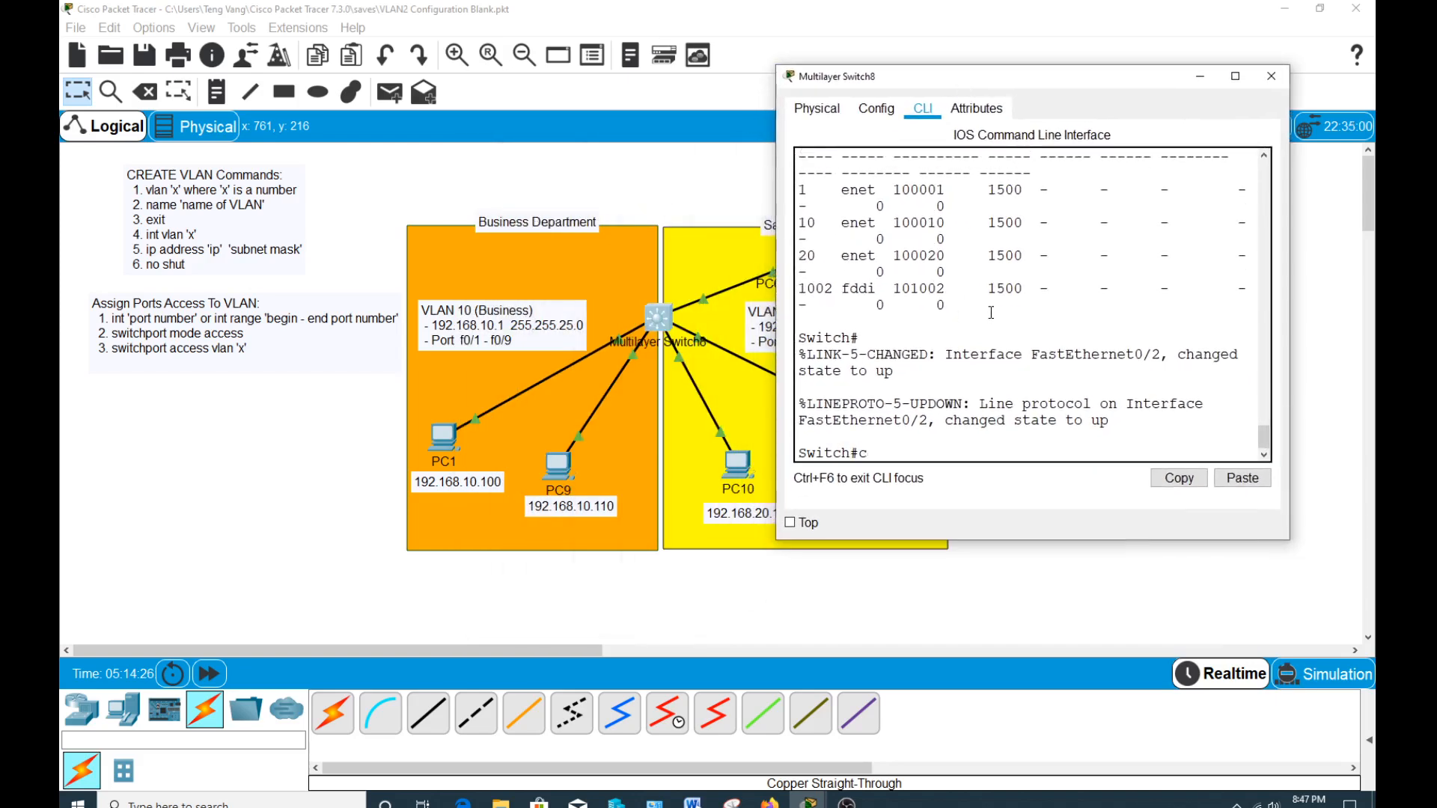
pyautogui.write('onf t')
pyautogui.press('Return')
pyautogui.write('ip r')
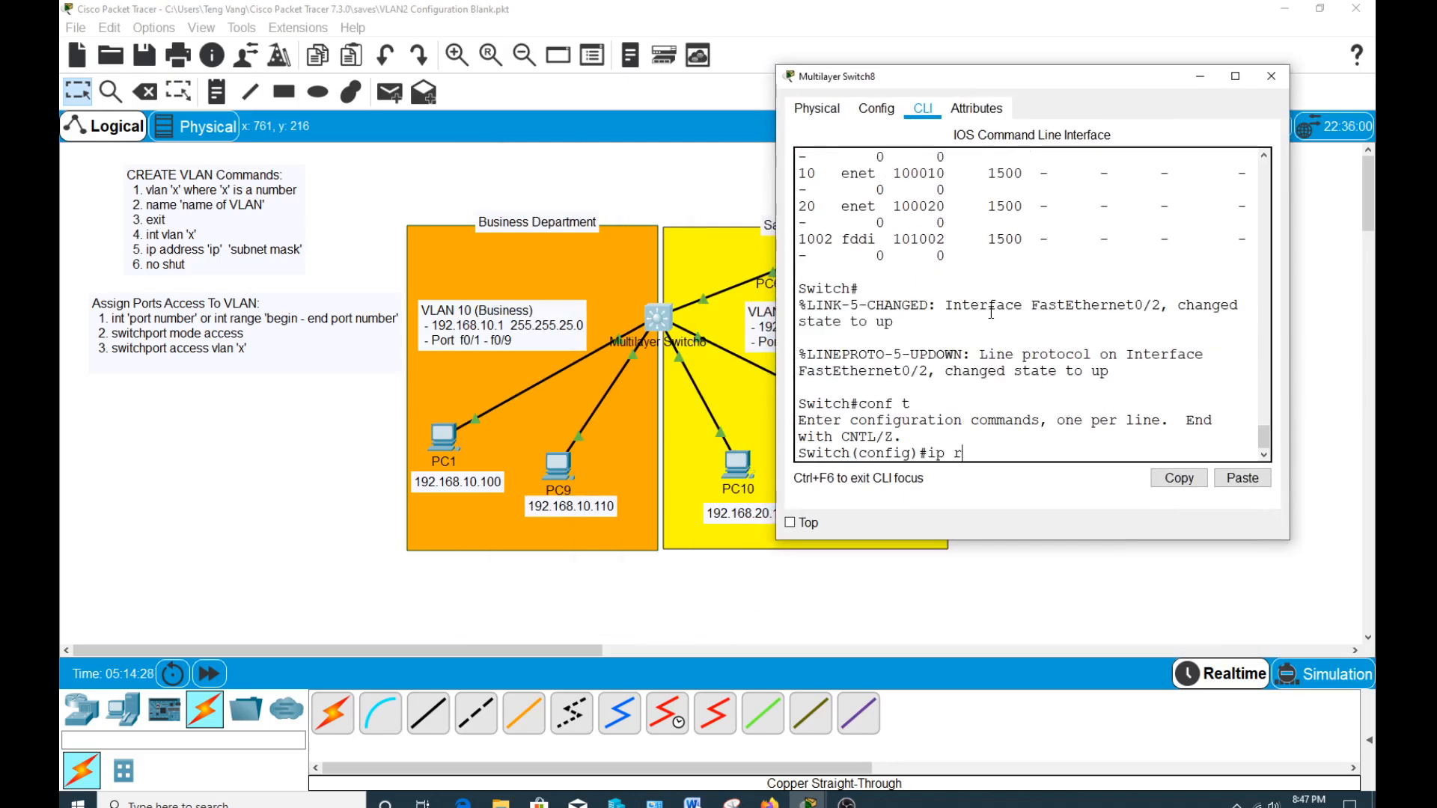
pyautogui.write('outing')
pyautogui.press('Return')
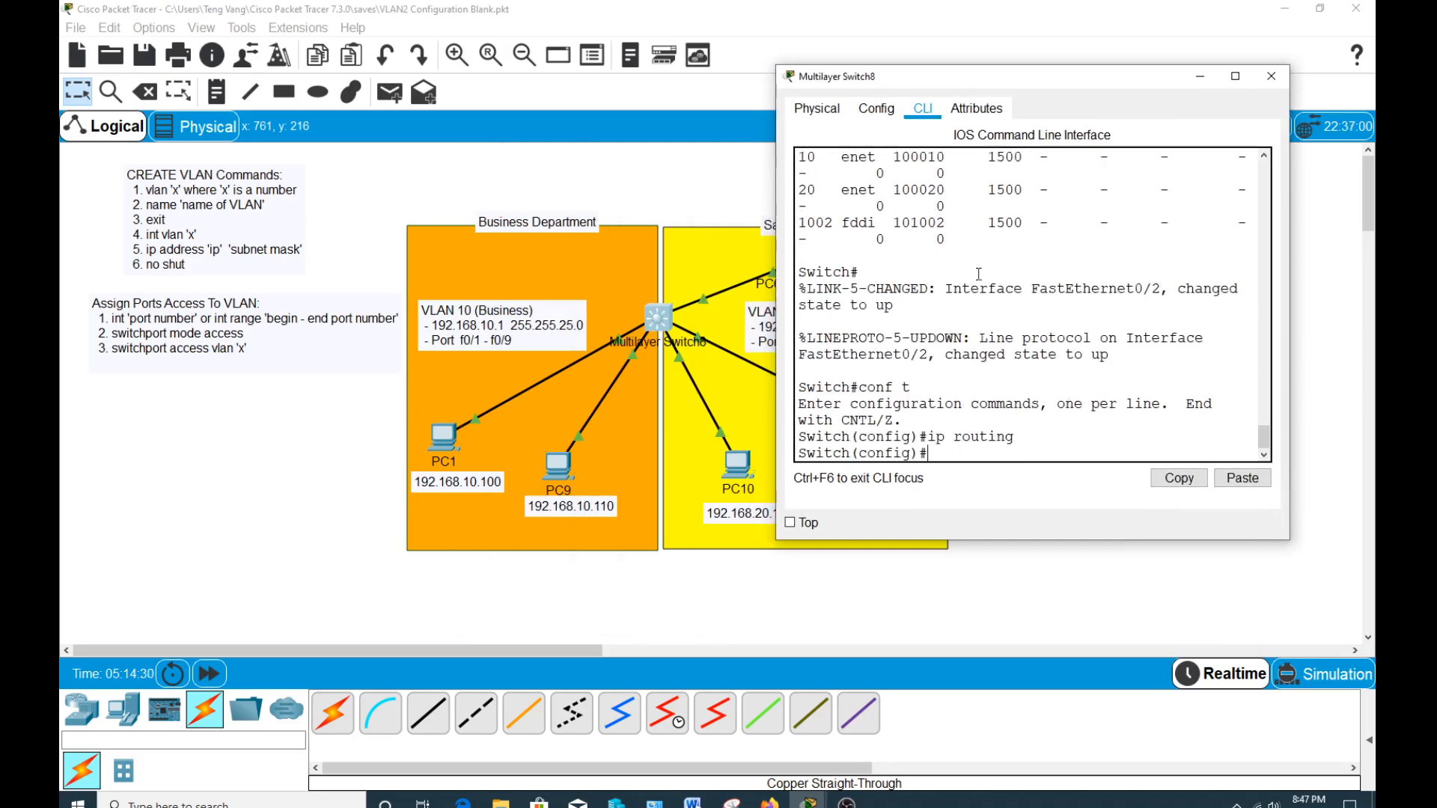
pyautogui.moveTo(952, 78); pyautogui.dragTo(1093, 81)
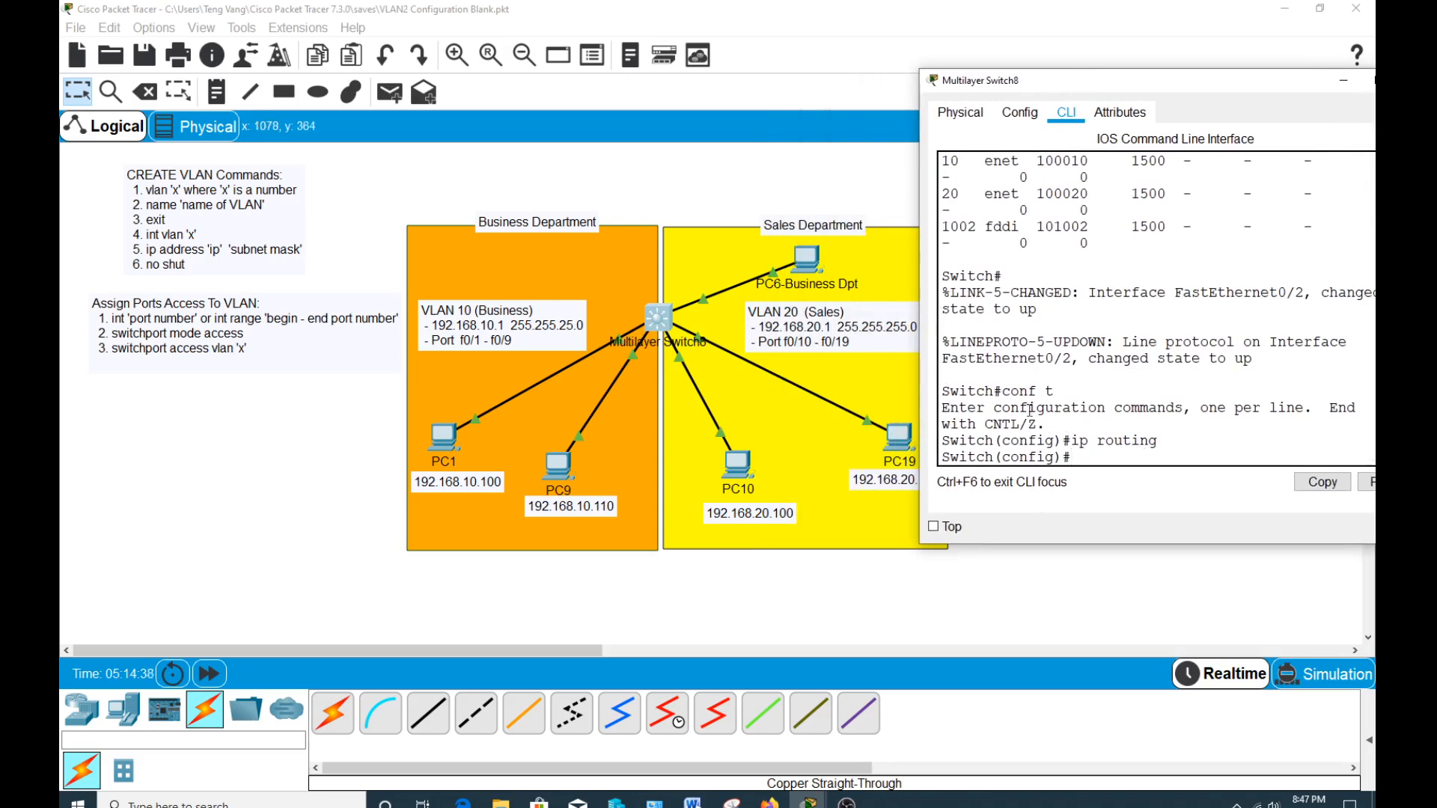
# Ping PC10 at 192.168.20.100 from PC1's Command Prompt.
pyautogui.click(437, 443)
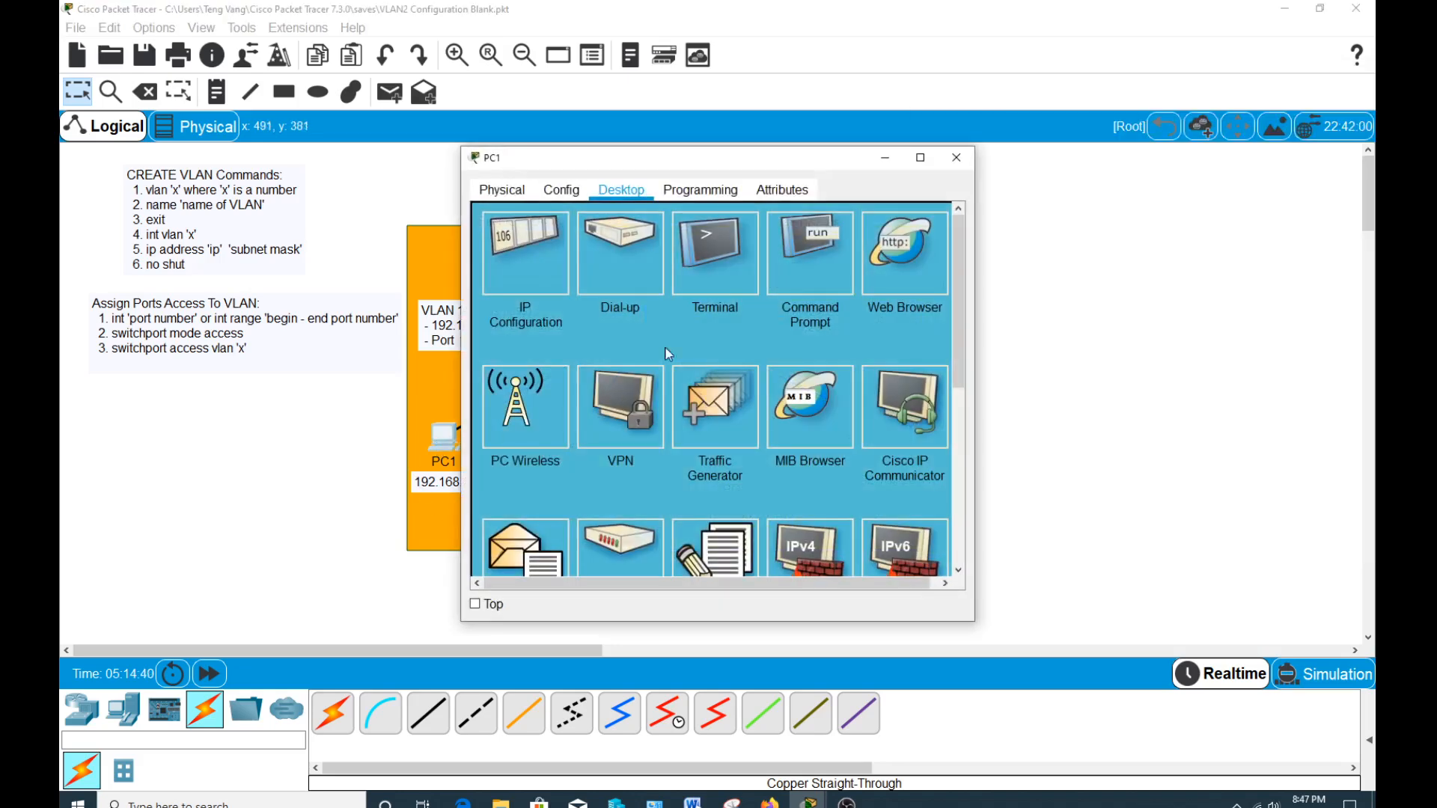
pyautogui.click(836, 275)
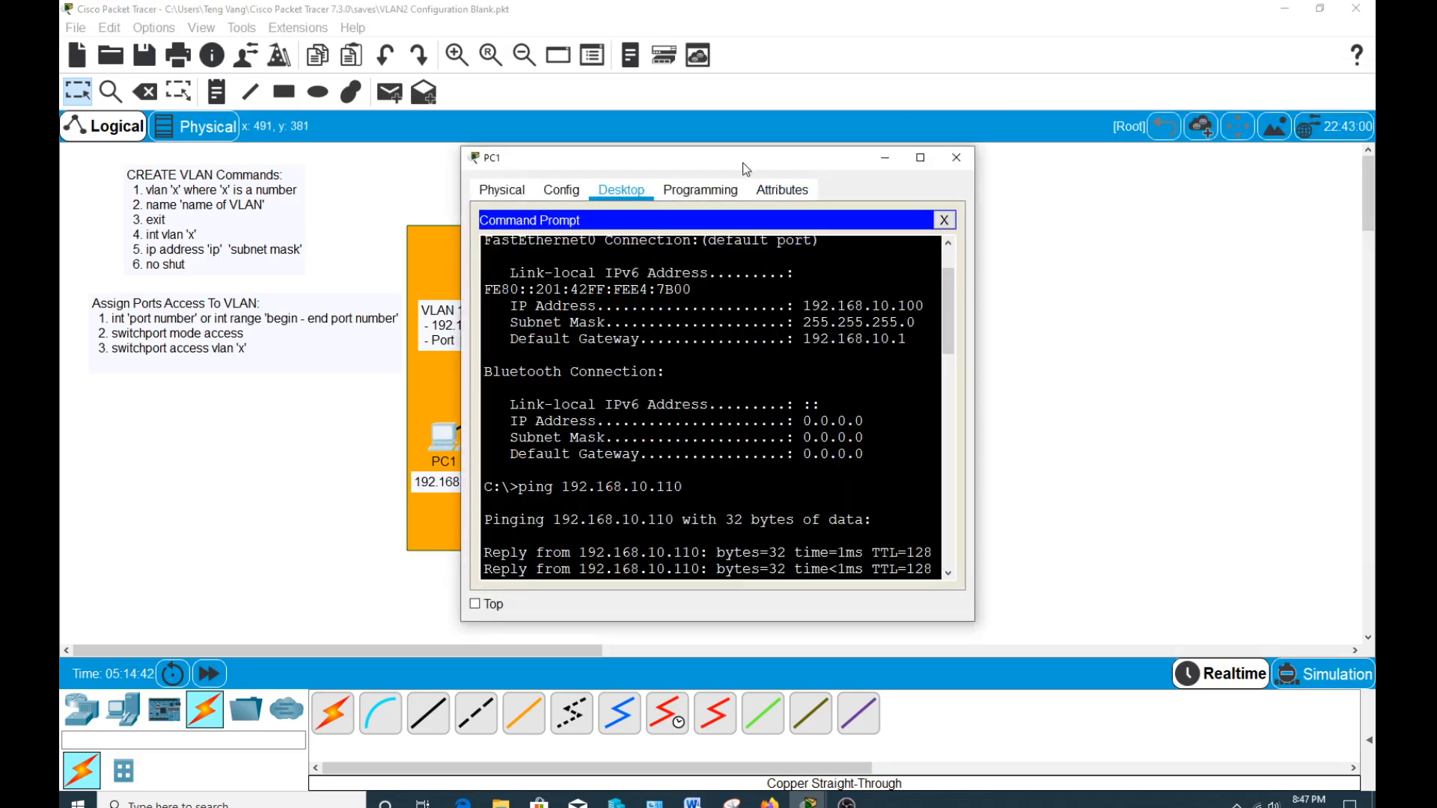
pyautogui.moveTo(743, 164); pyautogui.dragTo(473, 115)
pyautogui.moveTo(451, 109); pyautogui.dragTo(438, 105)
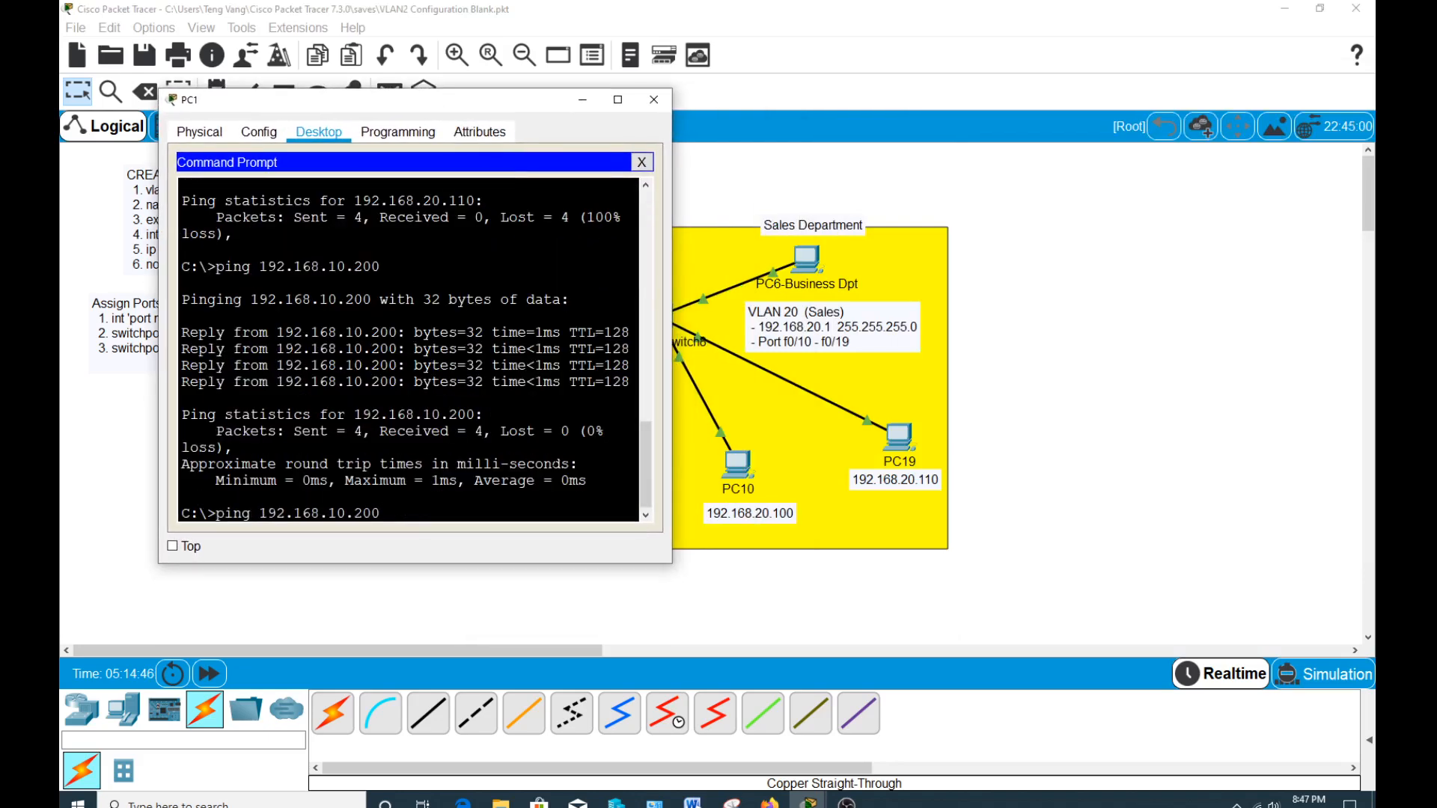
pyautogui.press('BackSpace')
pyautogui.press('BackSpace')
pyautogui.press('BackSpace')
pyautogui.press('BackSpace')
pyautogui.press('BackSpace')
pyautogui.press('BackSpace')
pyautogui.write('20.100')
pyautogui.press('Return')
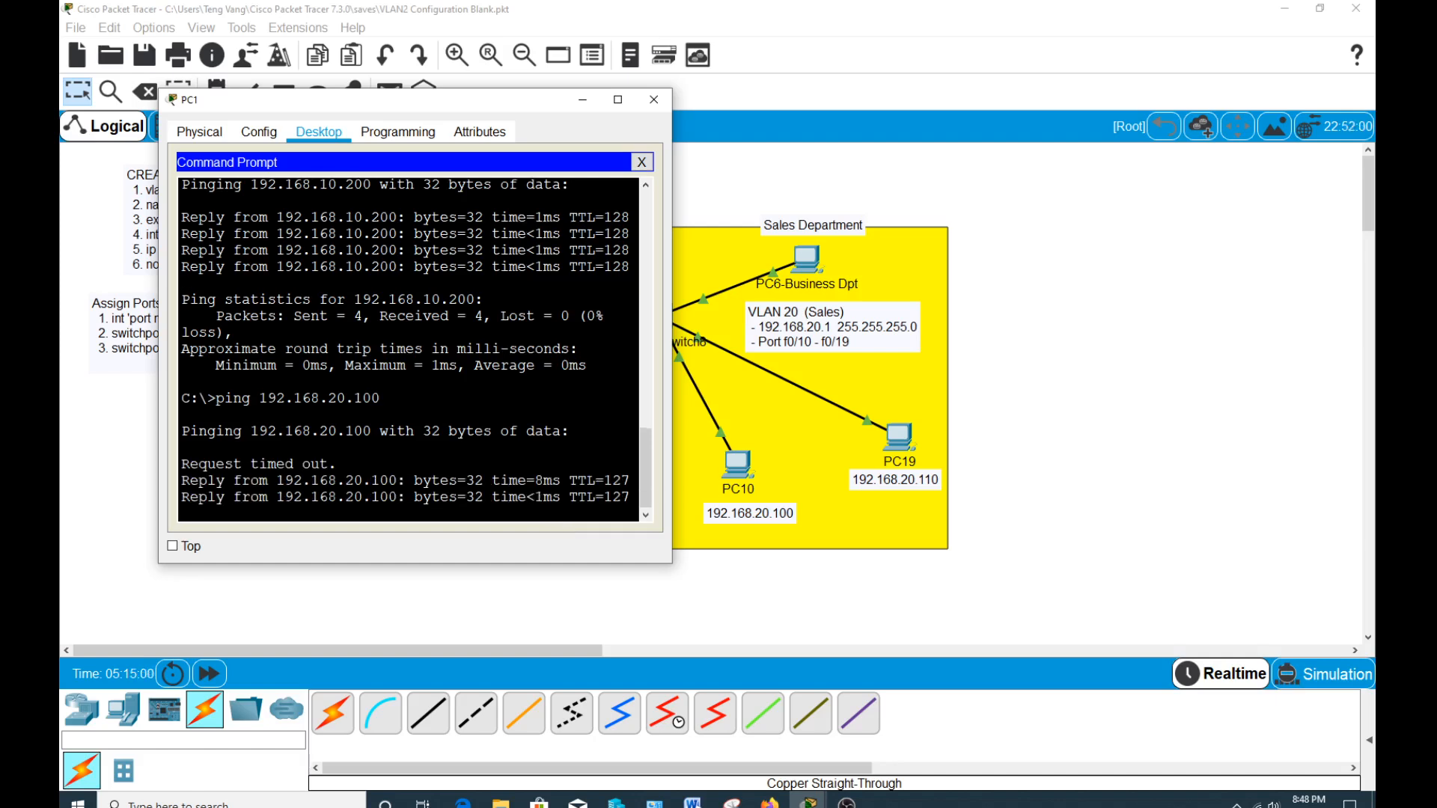
# Ping PC19 at 192.168.20.110 from PC1's Command Prompt, and close the PC1 window.
pyautogui.press('Up')
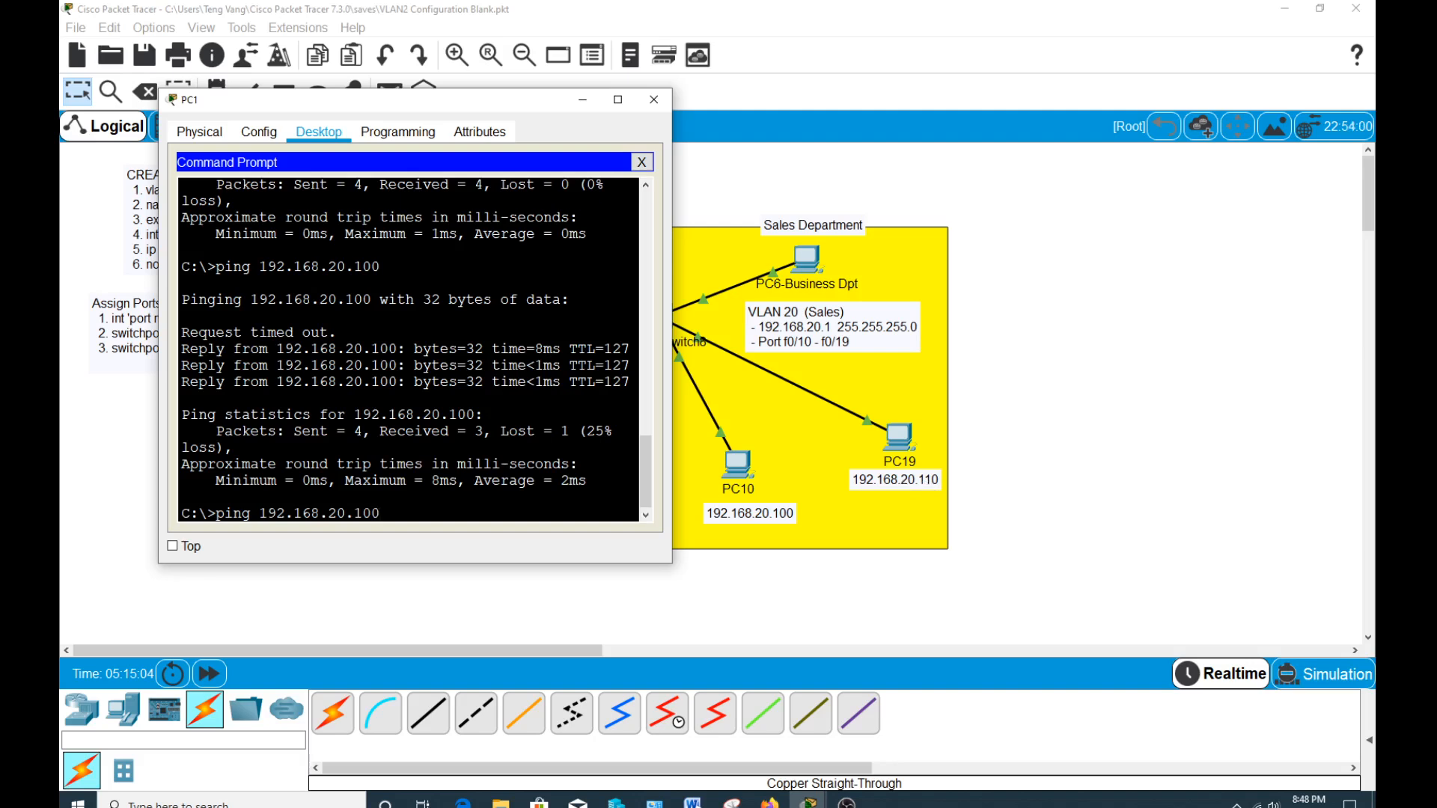
pyautogui.press('BackSpace')
pyautogui.press('BackSpace')
pyautogui.press('BackSpace')
pyautogui.write('110')
pyautogui.press('Return')
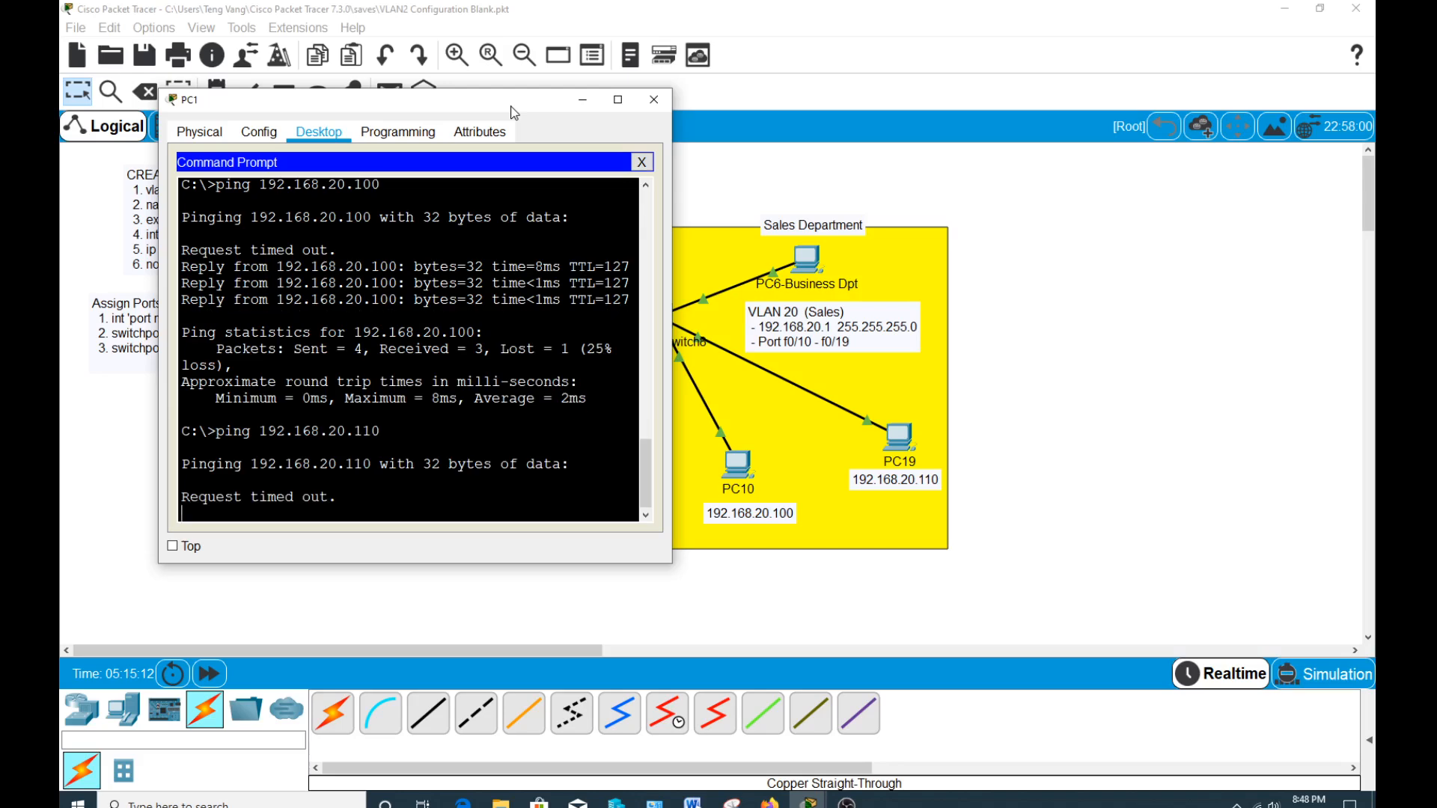
pyautogui.click(653, 103)
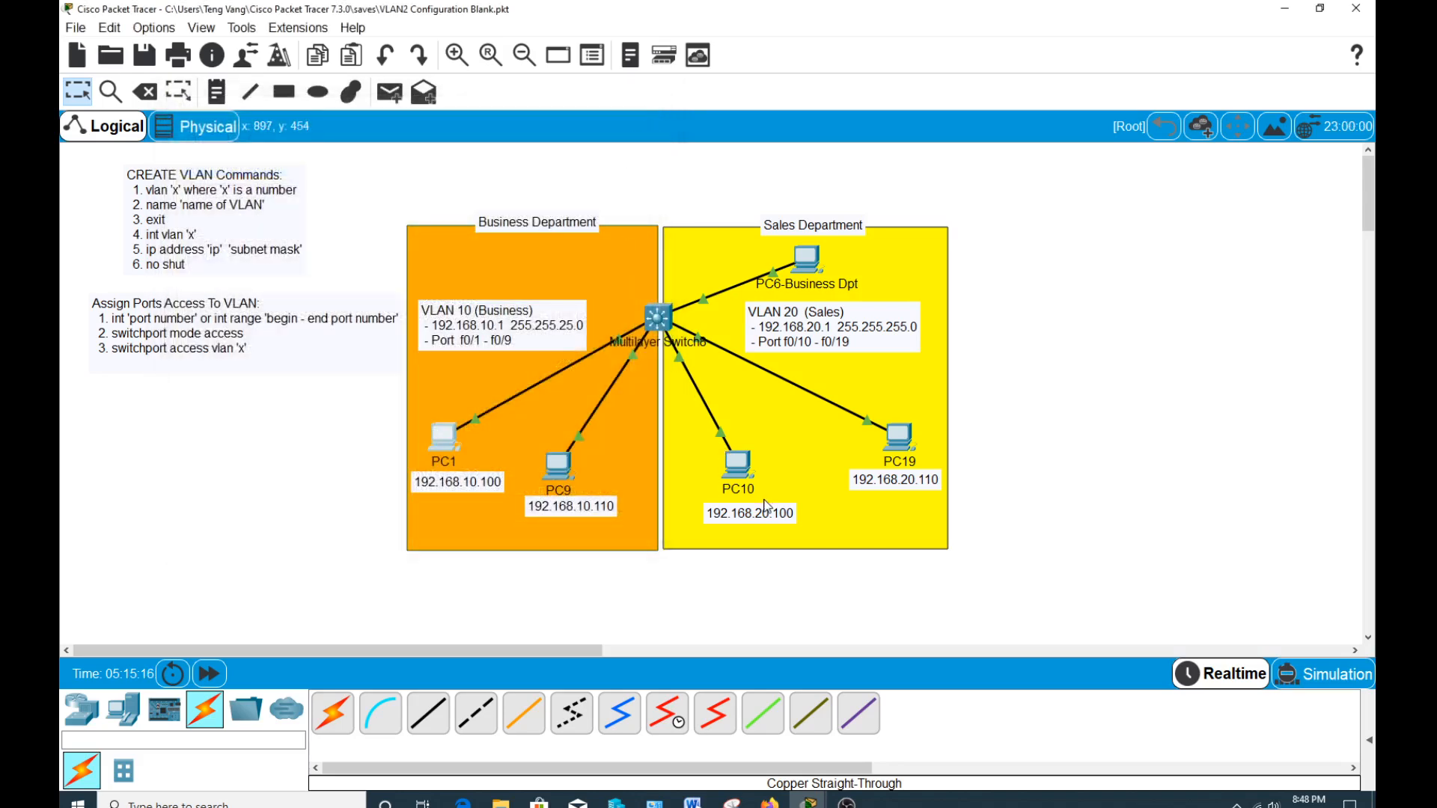